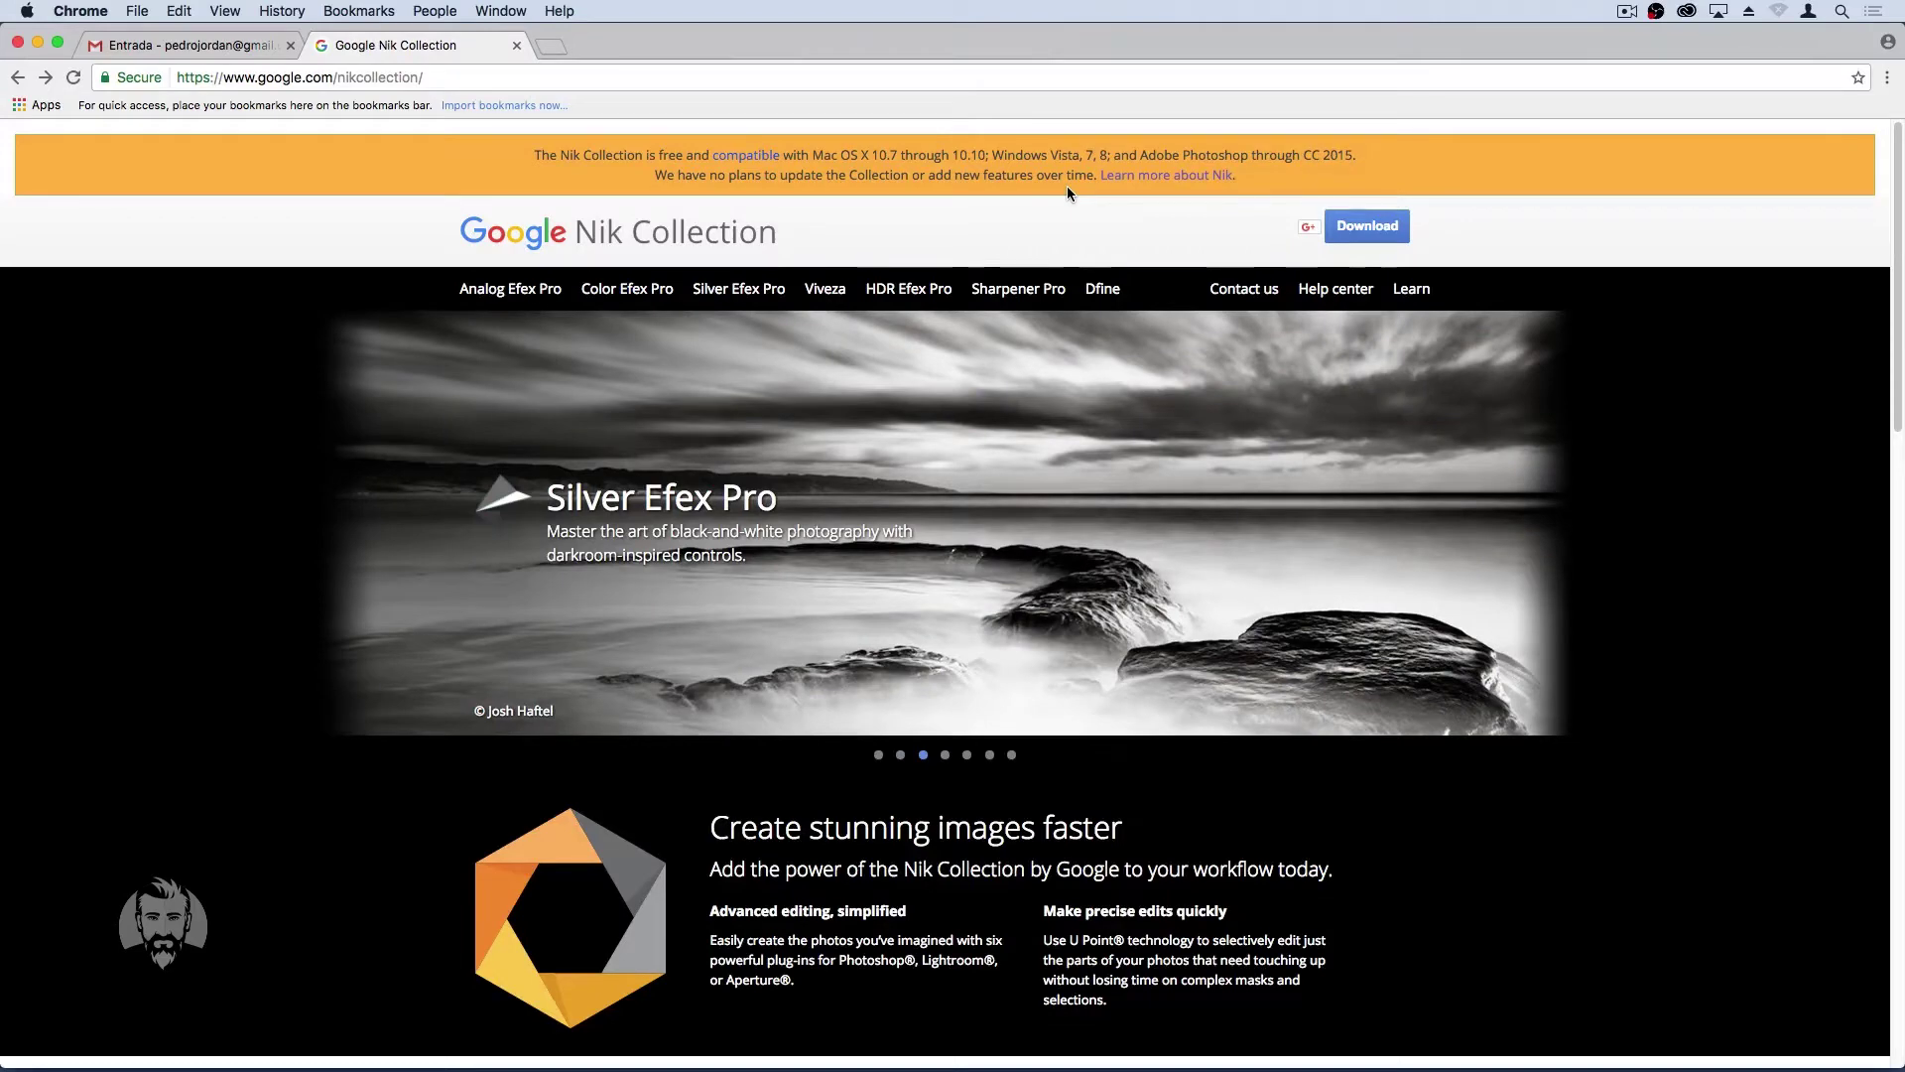
Download the Mac version of the Nik Collection from its Download options in Chrome.
{"action": "left_click", "coordinate": [1366, 236]}
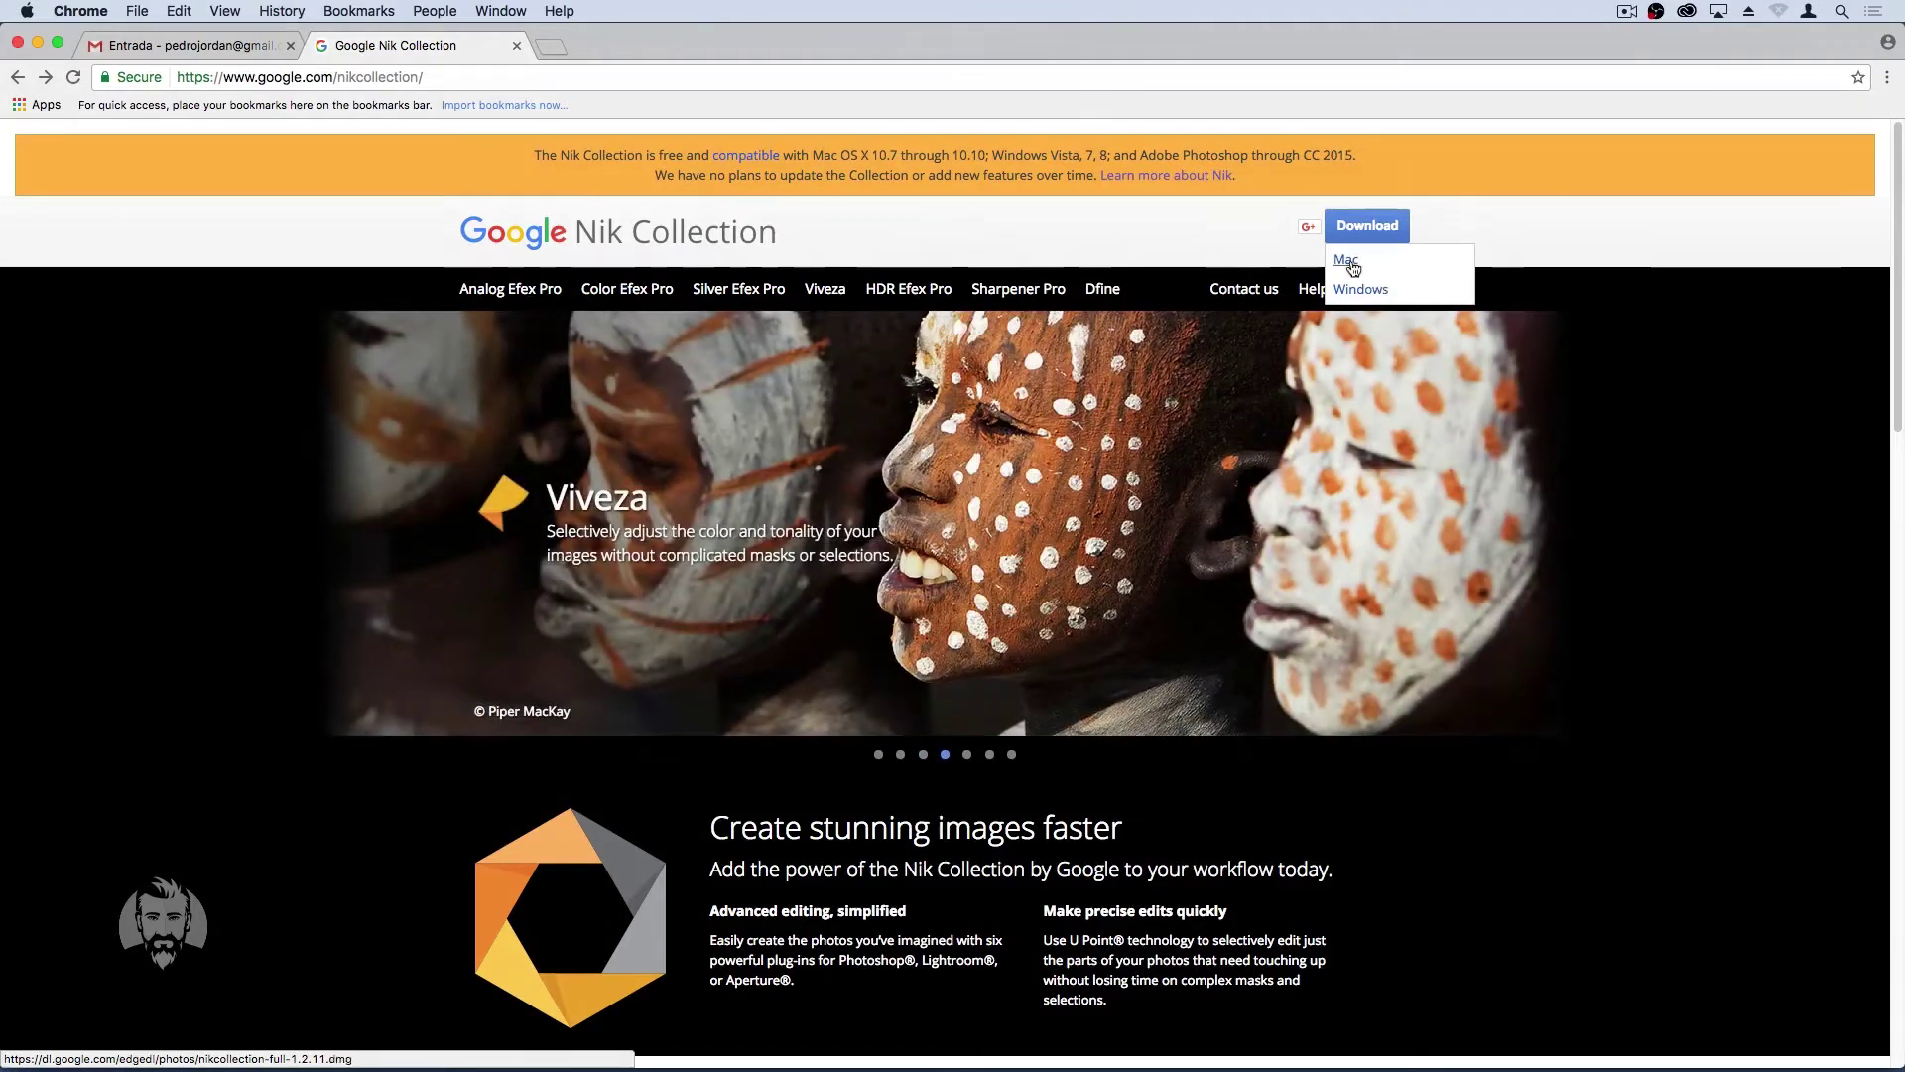
{"action": "left_click", "coordinate": [1347, 261]}
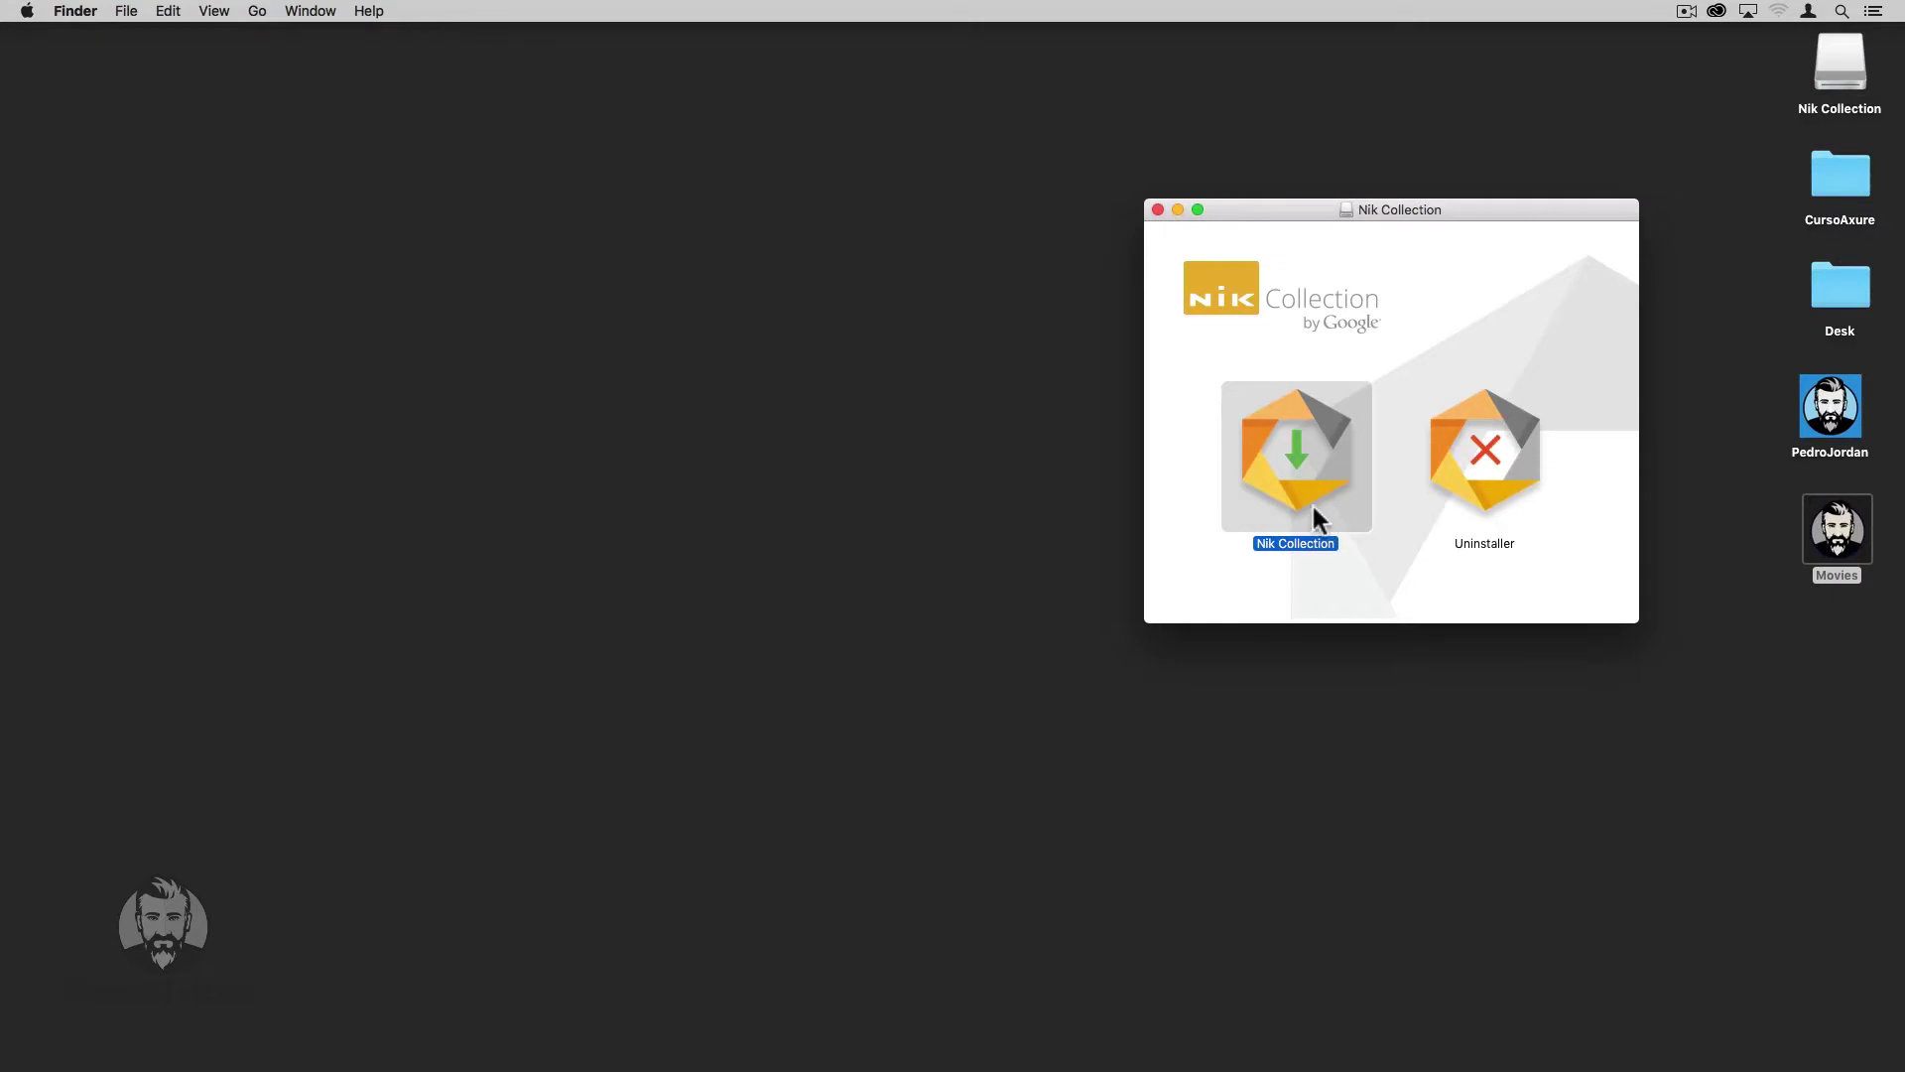
Launch the Nik Collection installer, confirming it may open despite being downloaded.
{"action": "double_click", "coordinate": [1305, 494]}
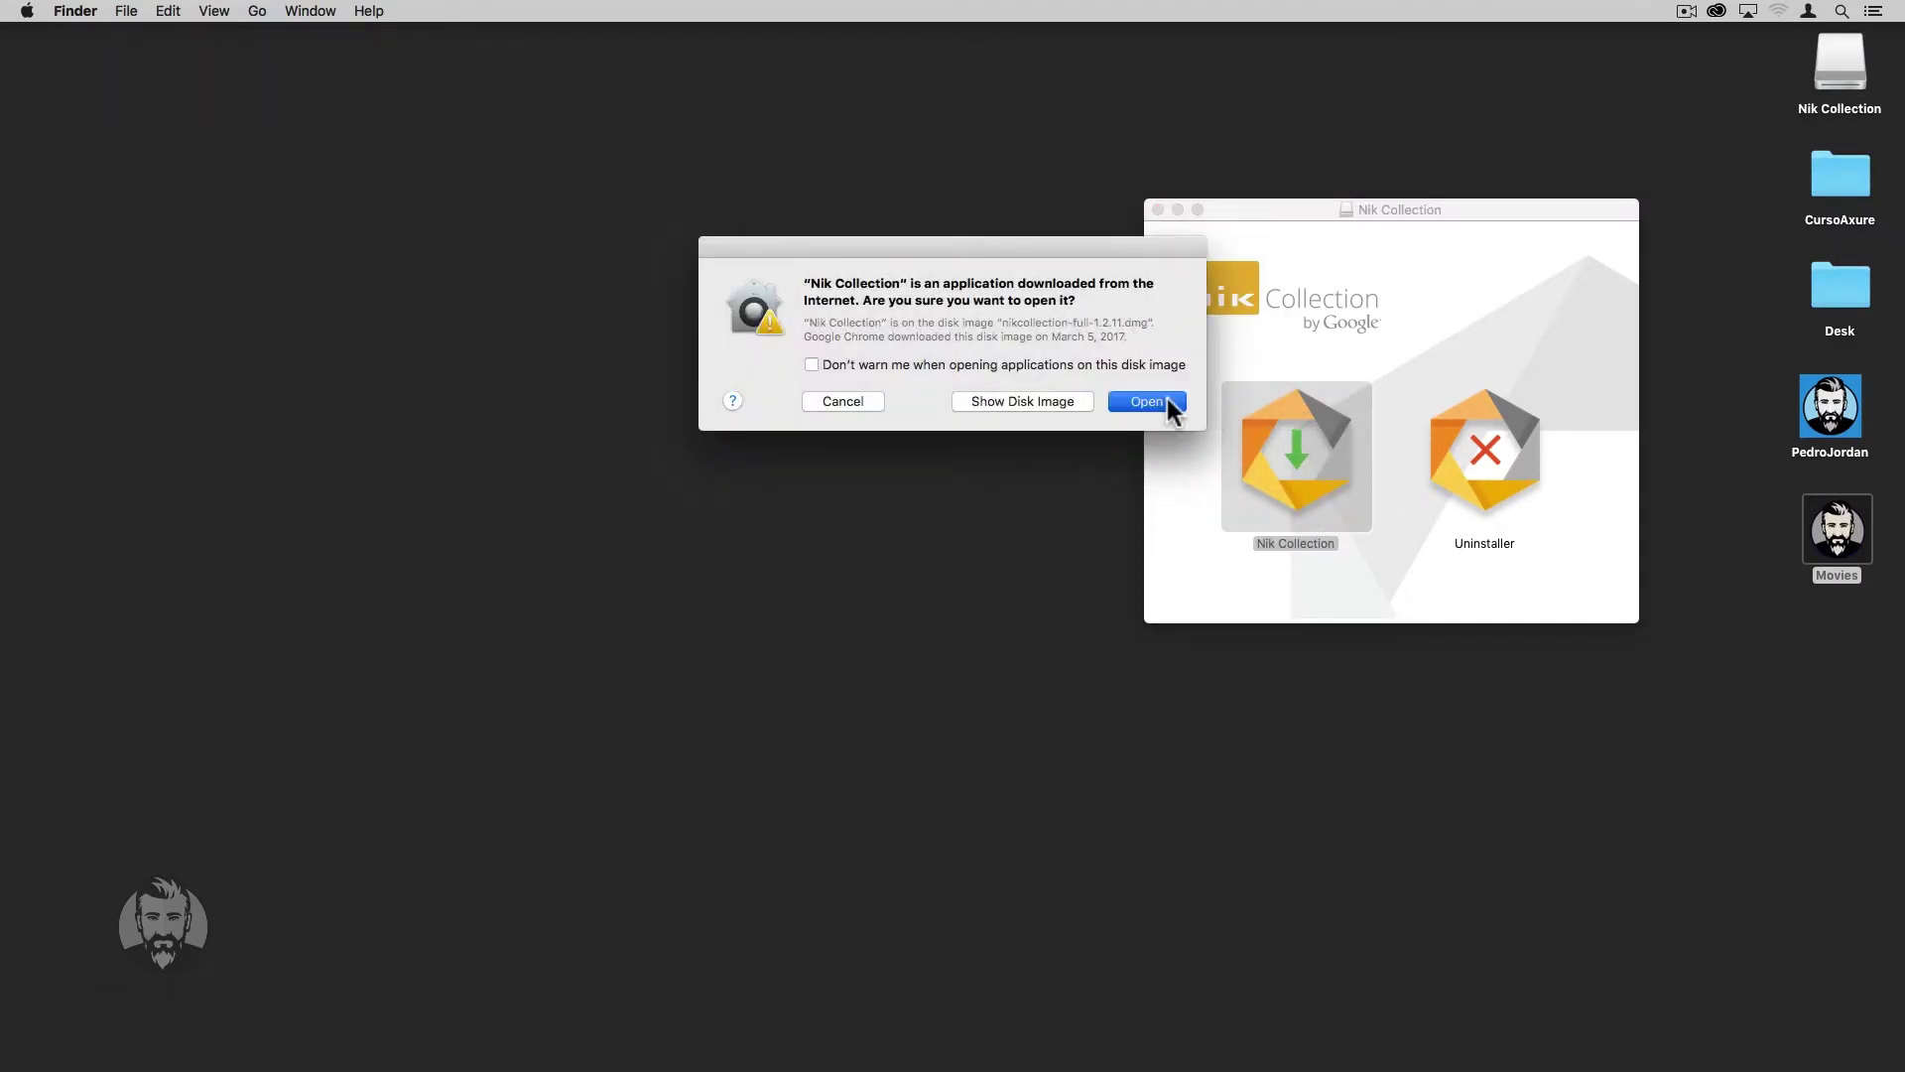
{"action": "left_click", "coordinate": [1151, 403]}
{"action": "left_click_drag", "start_coordinate": [980, 320], "coordinate": [953, 319]}
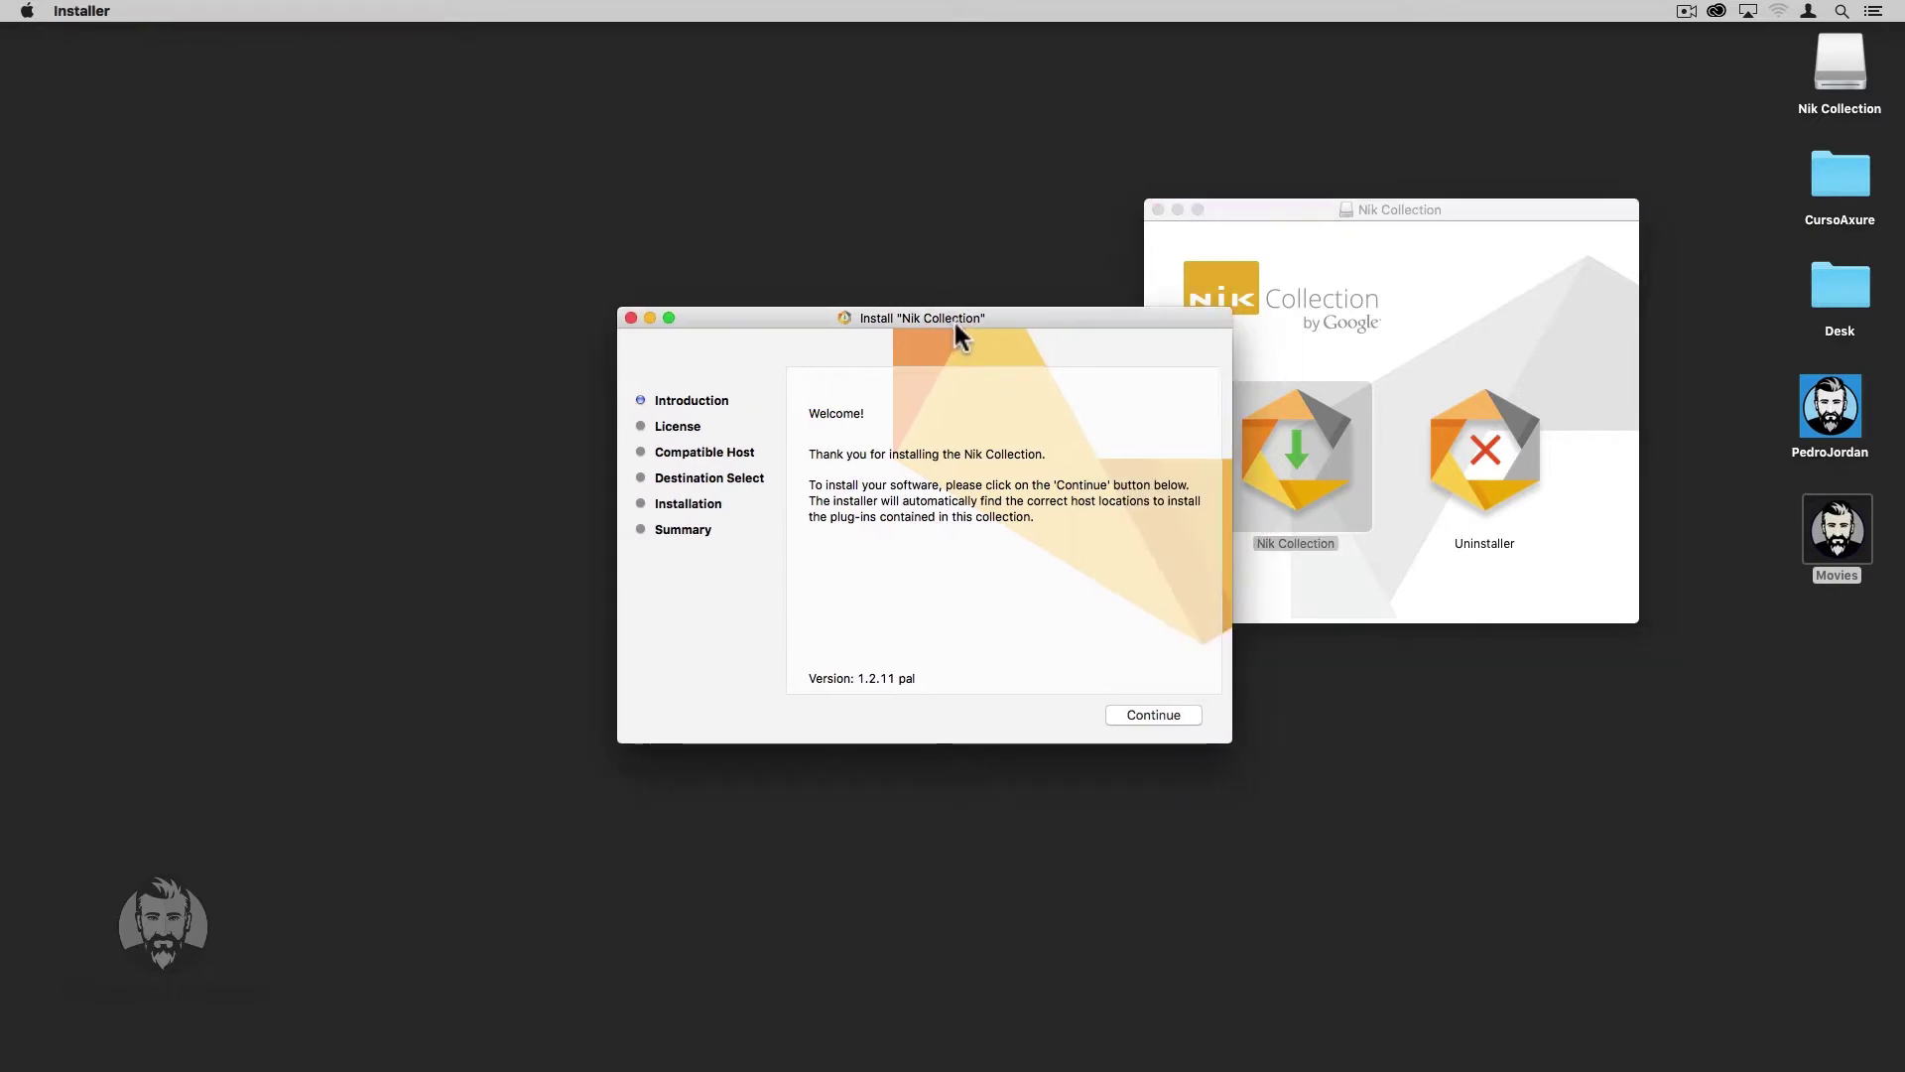
Switch the license to Português (Brasil) and accept the agreement.
{"action": "left_click", "coordinate": [1163, 720]}
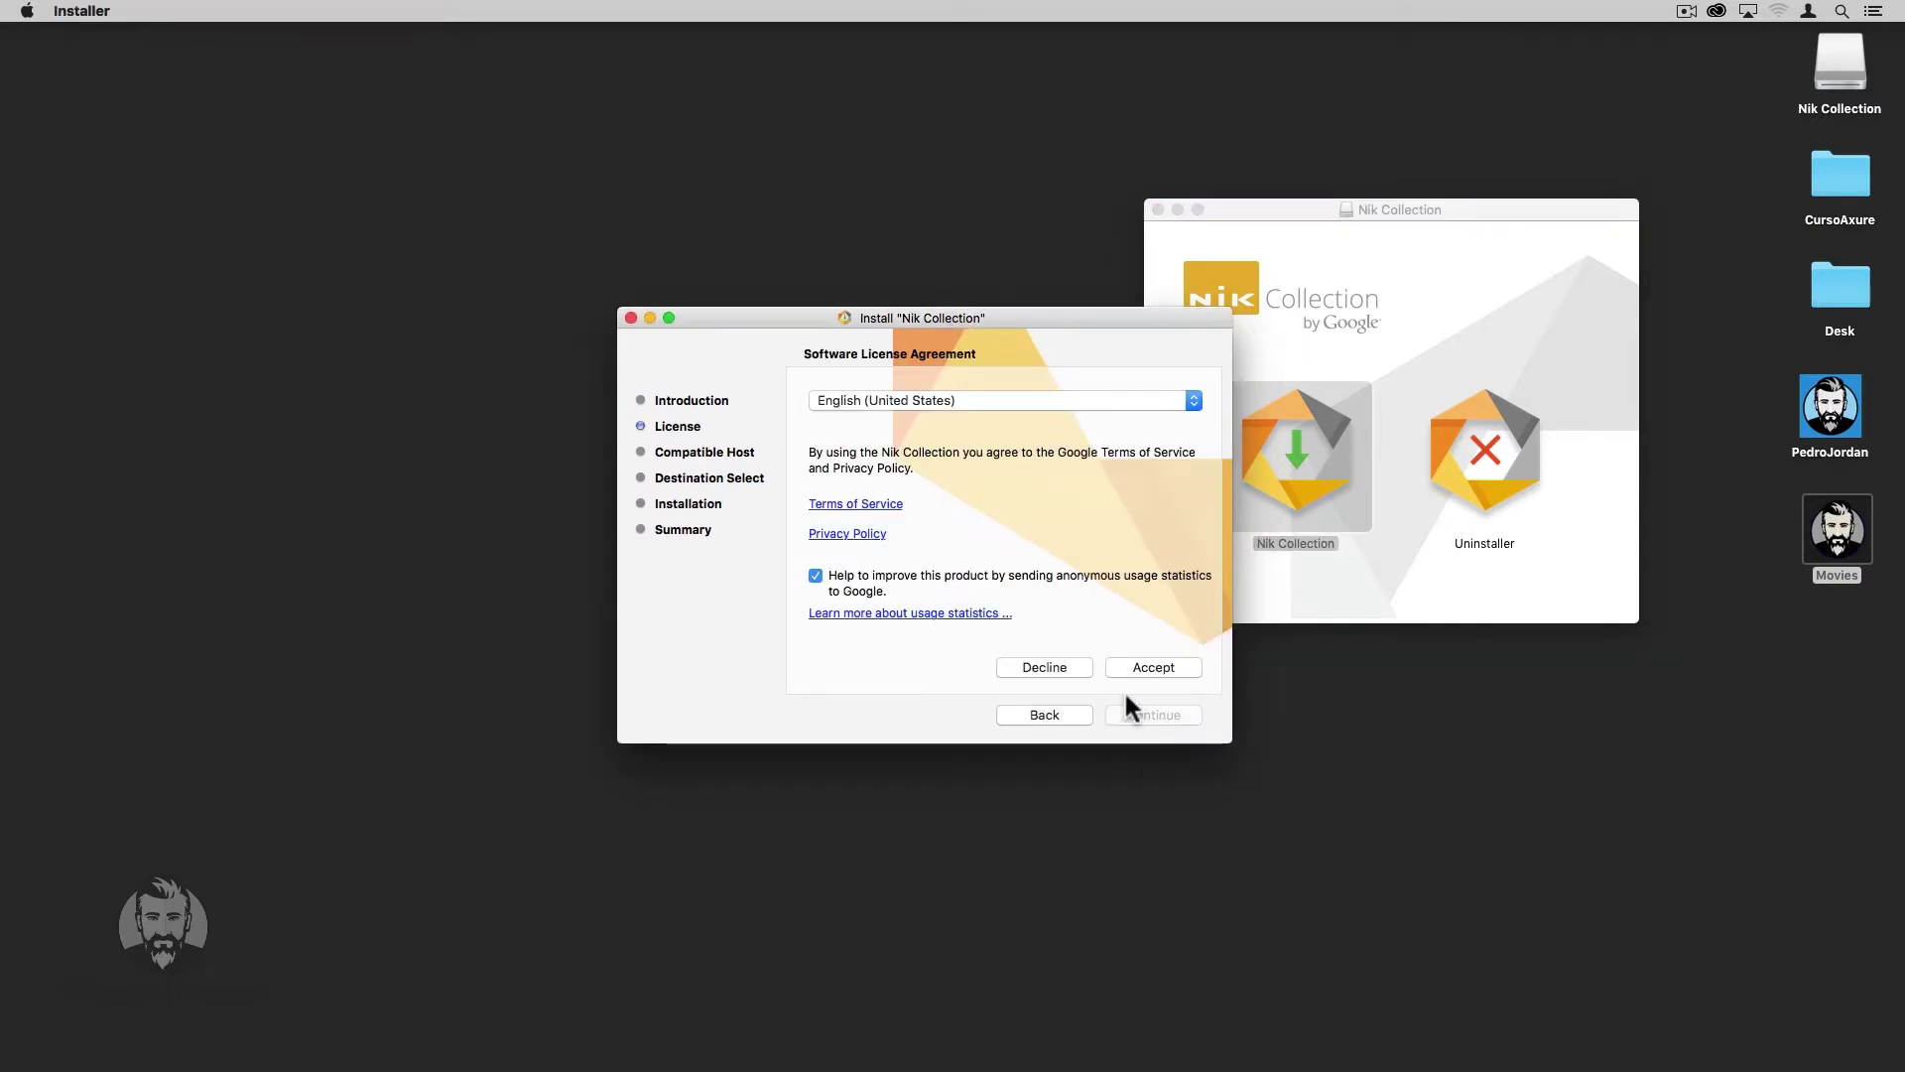
{"action": "left_click", "coordinate": [961, 407]}
{"action": "left_click", "coordinate": [859, 504]}
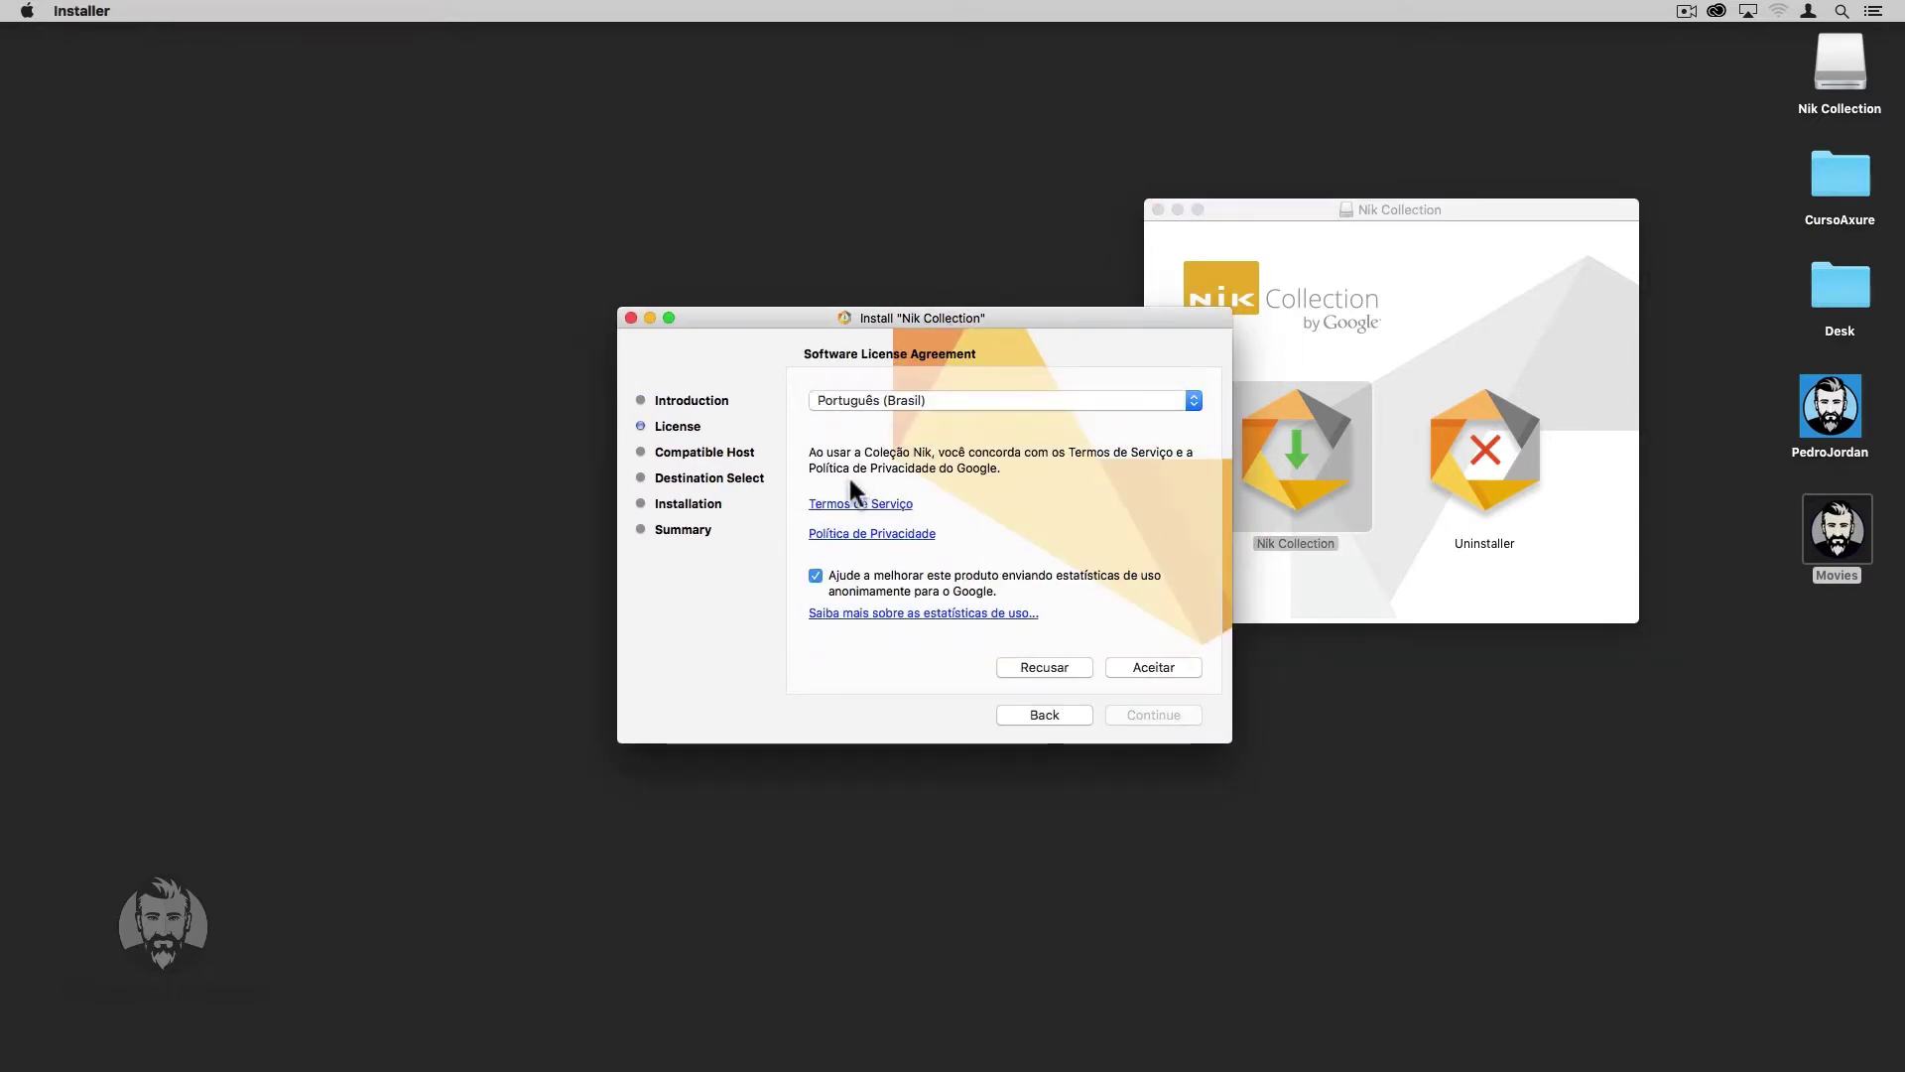
{"action": "left_click", "coordinate": [1156, 669]}
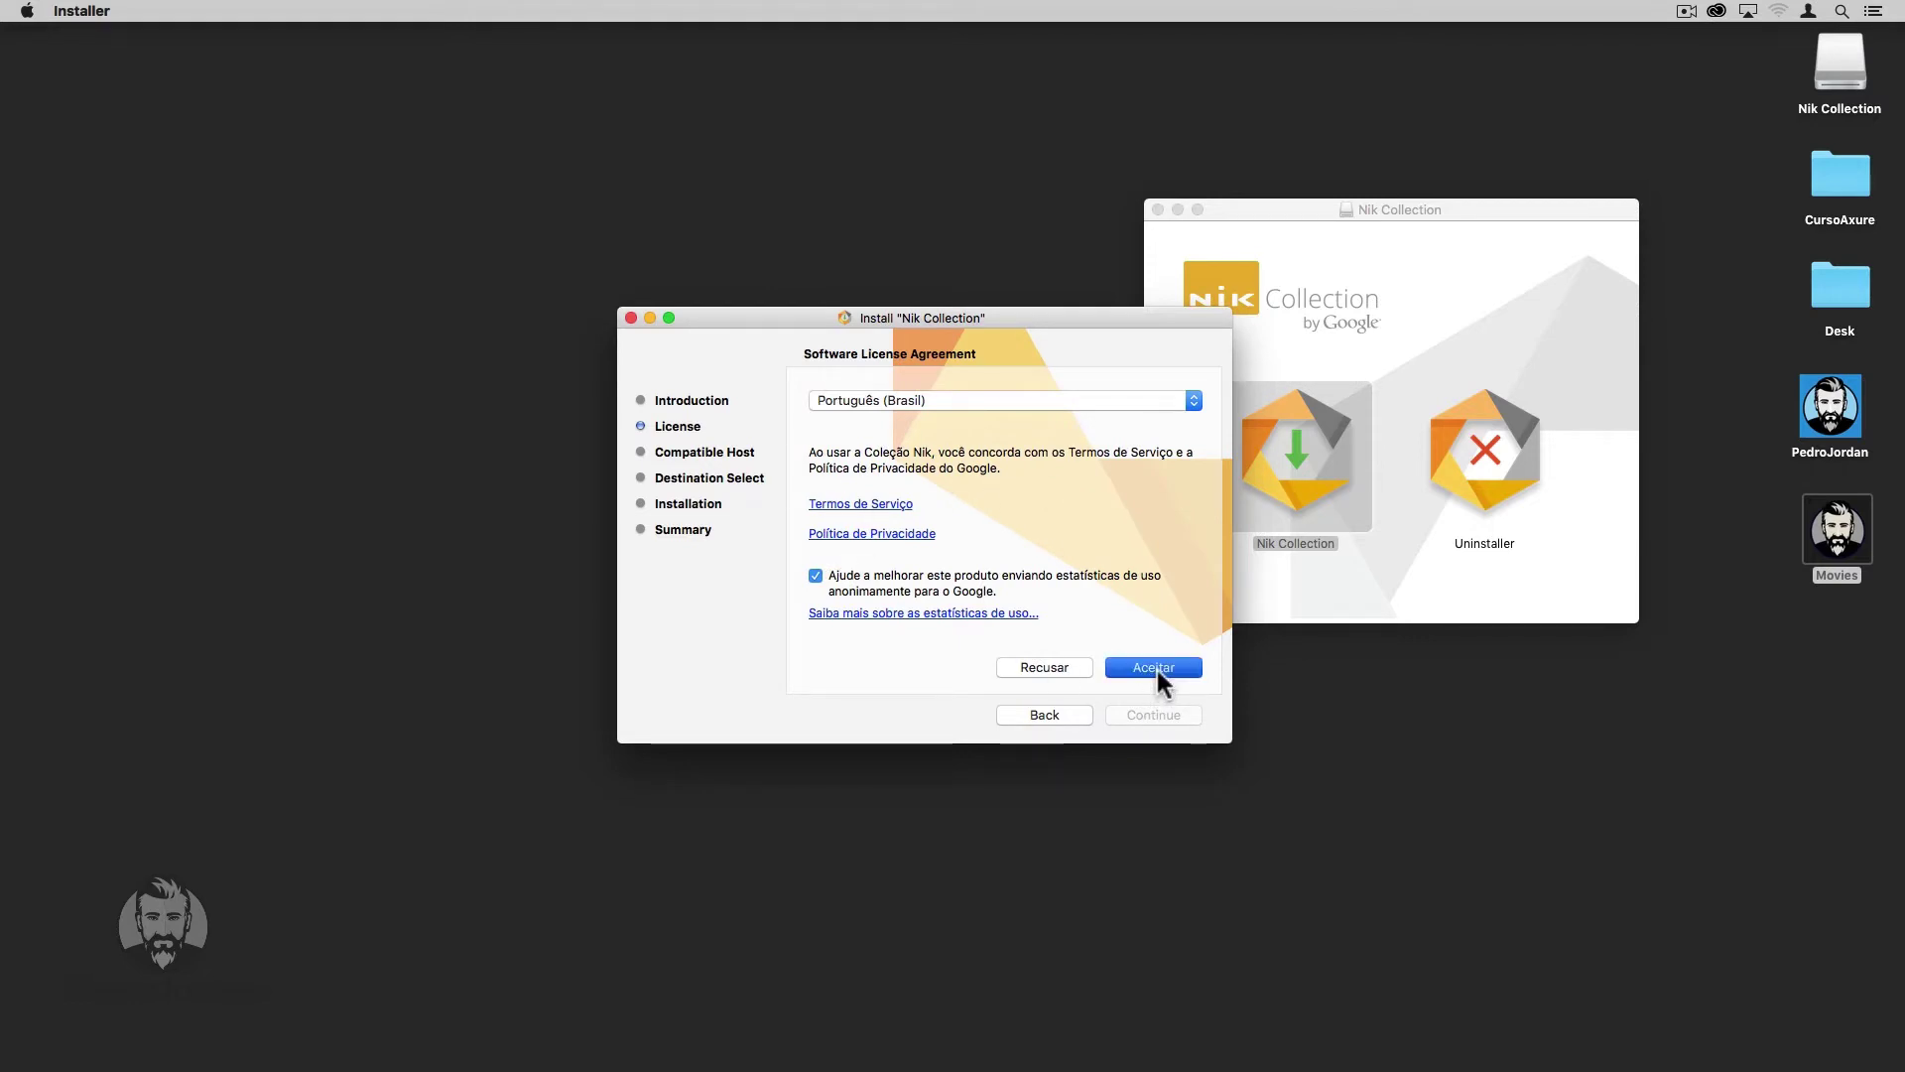
Choose Adobe Photoshop CC 2017 as host, install to /Applications/Nik Collection, then close.
{"action": "left_click", "coordinate": [978, 440]}
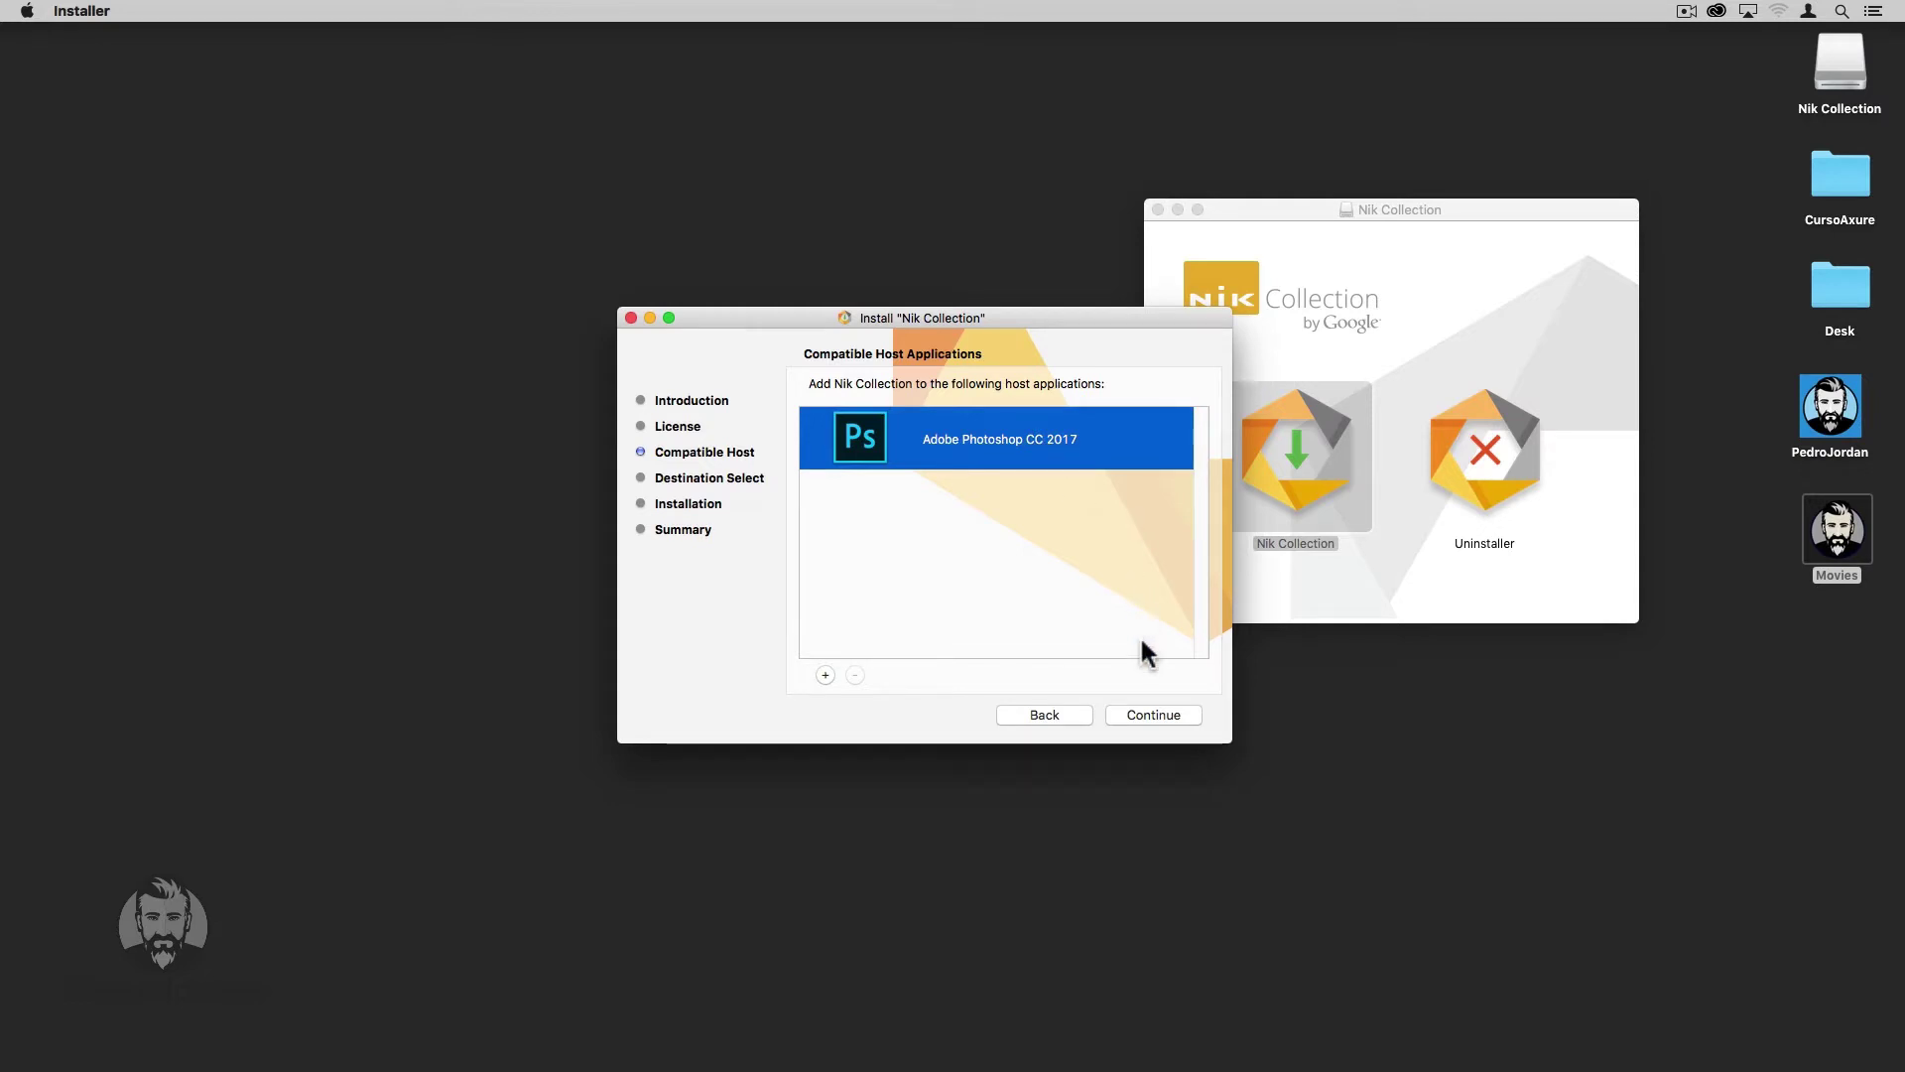
{"action": "left_click", "coordinate": [1156, 713]}
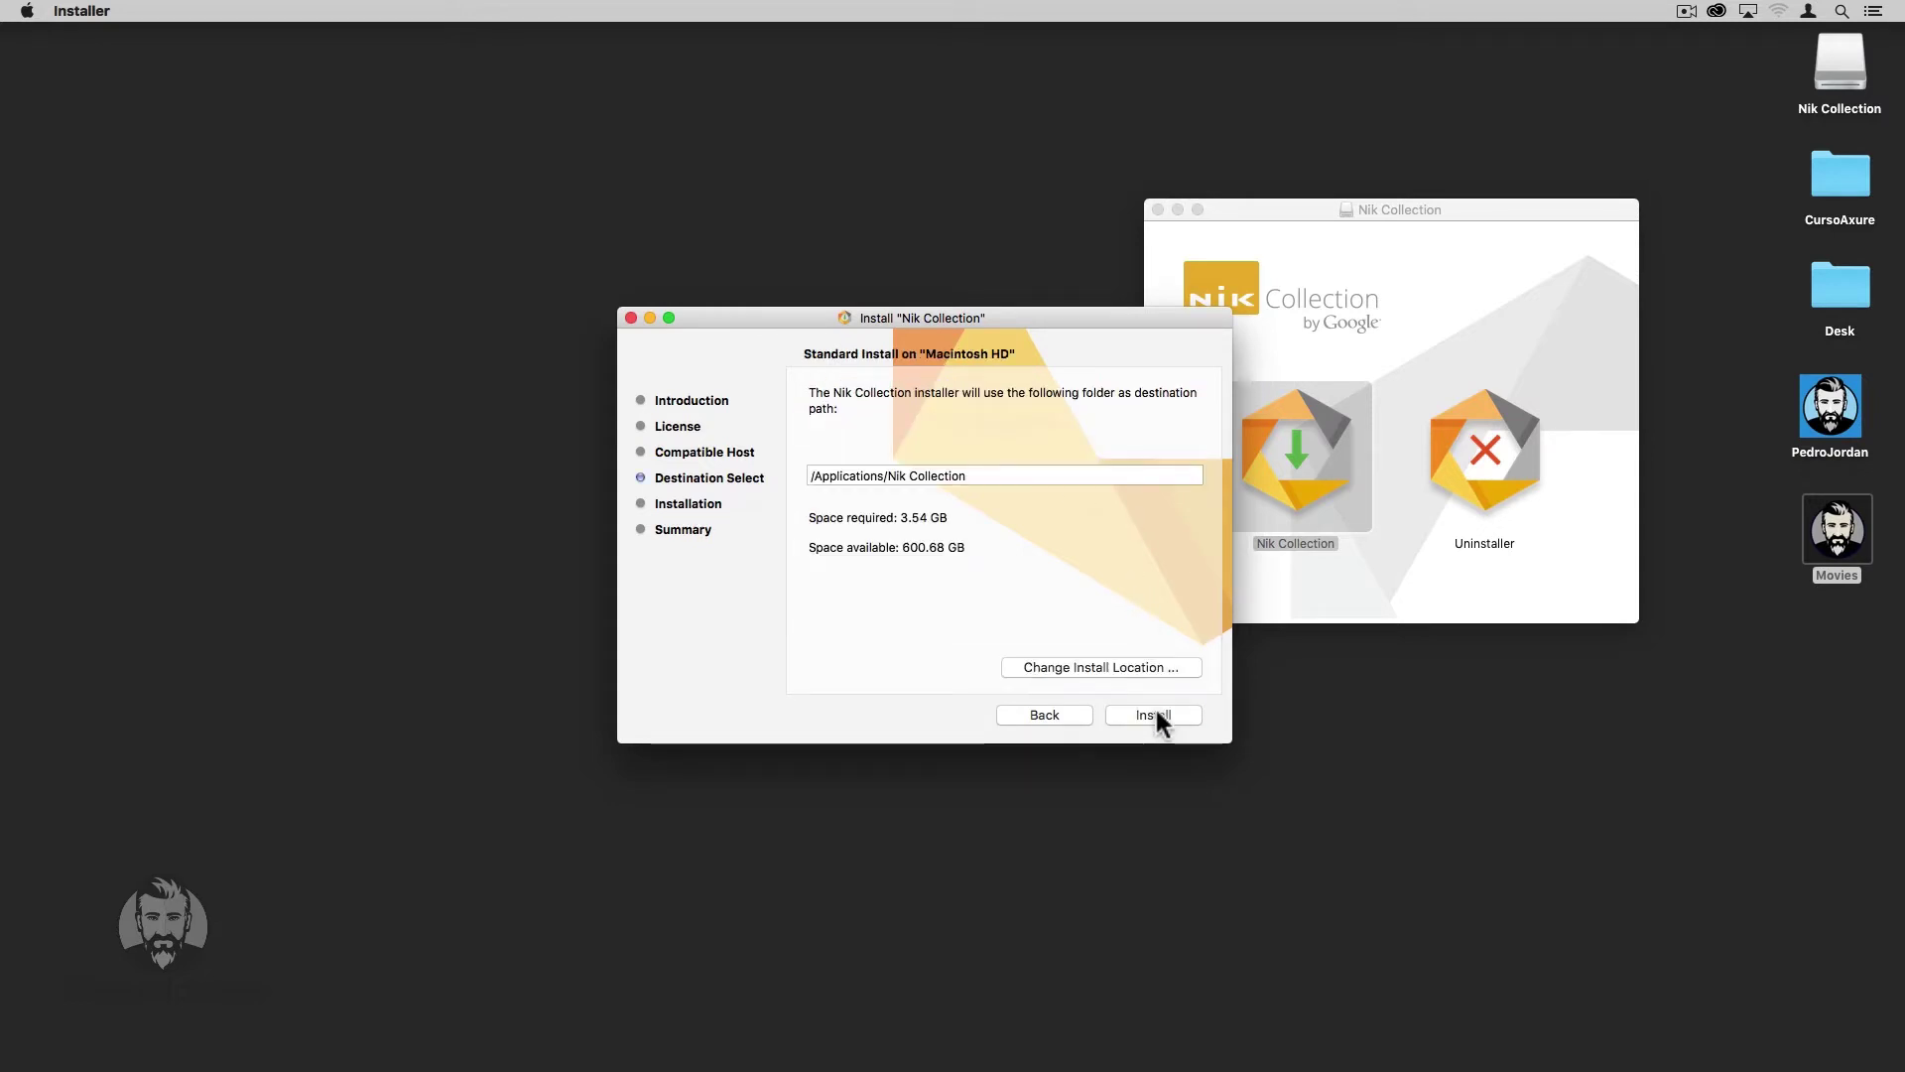
{"action": "left_click", "coordinate": [1156, 712]}
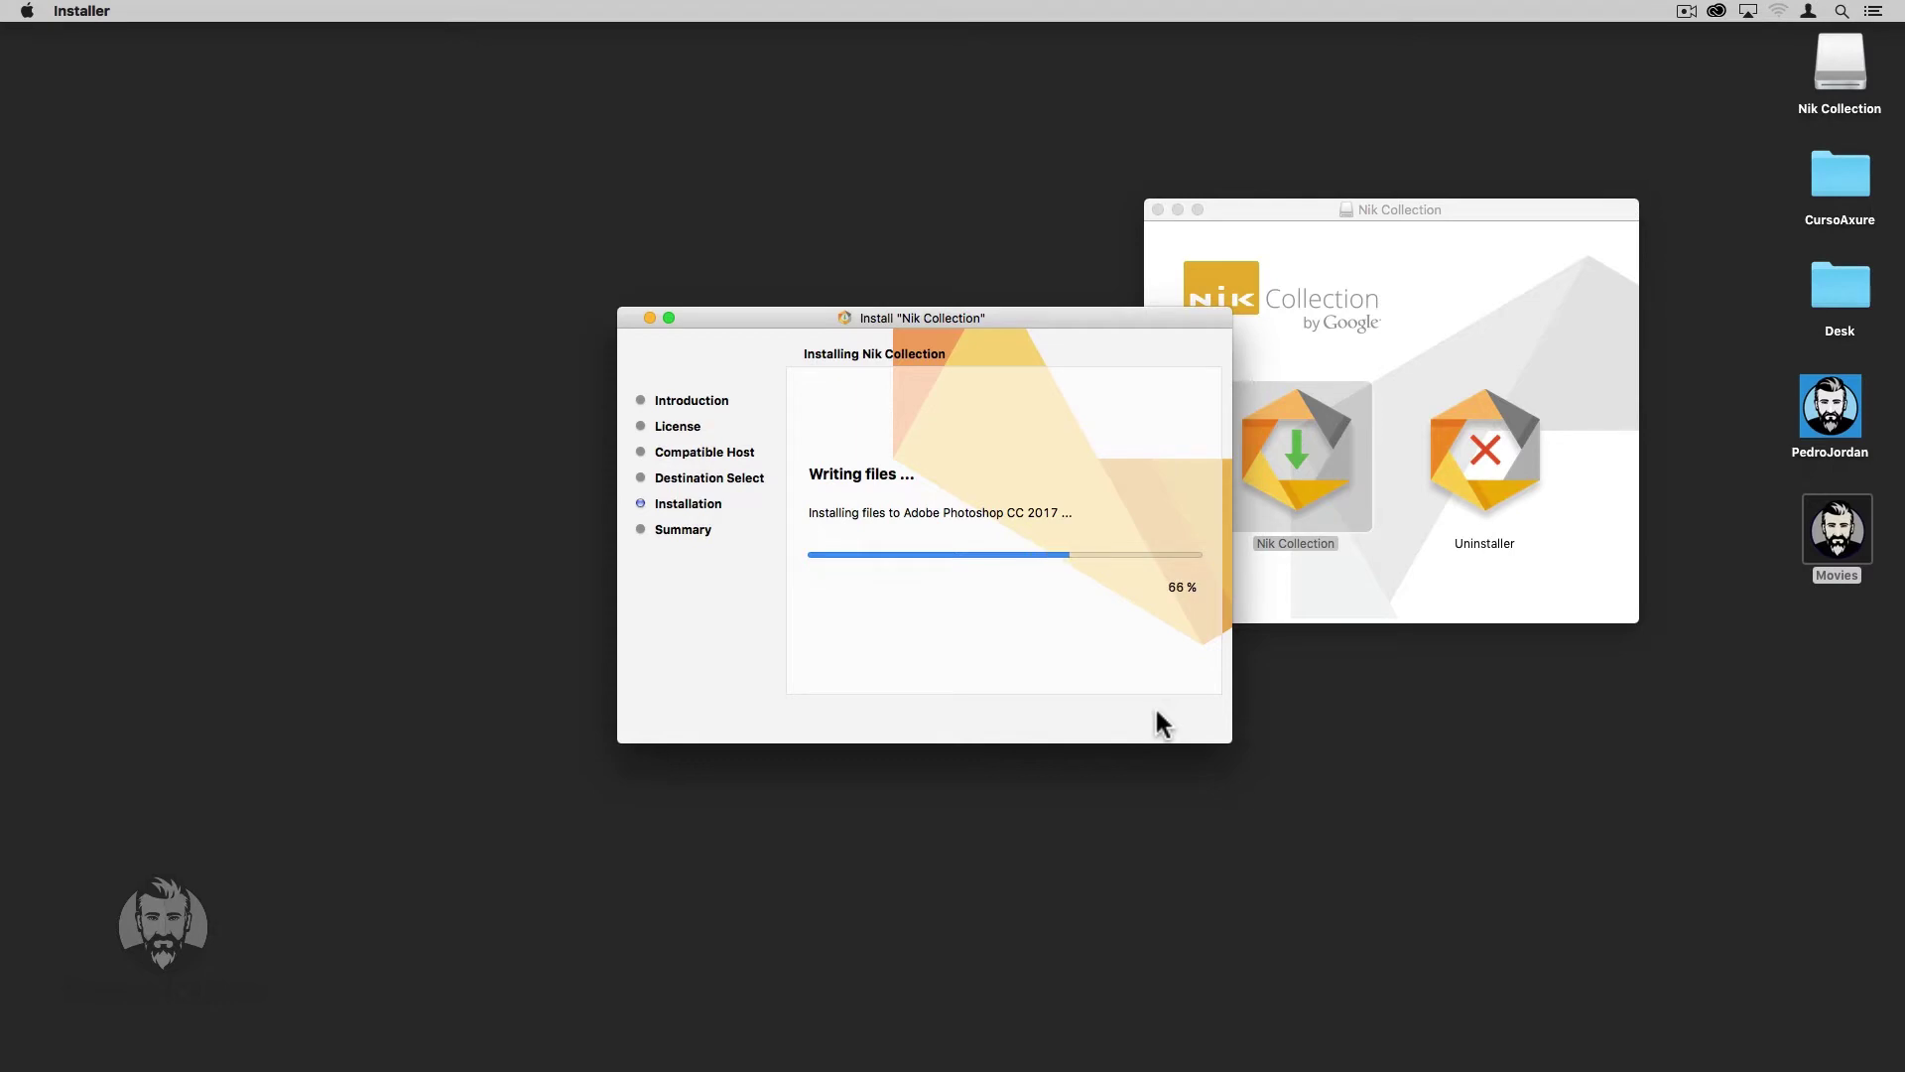
{"action": "left_click", "coordinate": [1157, 713]}
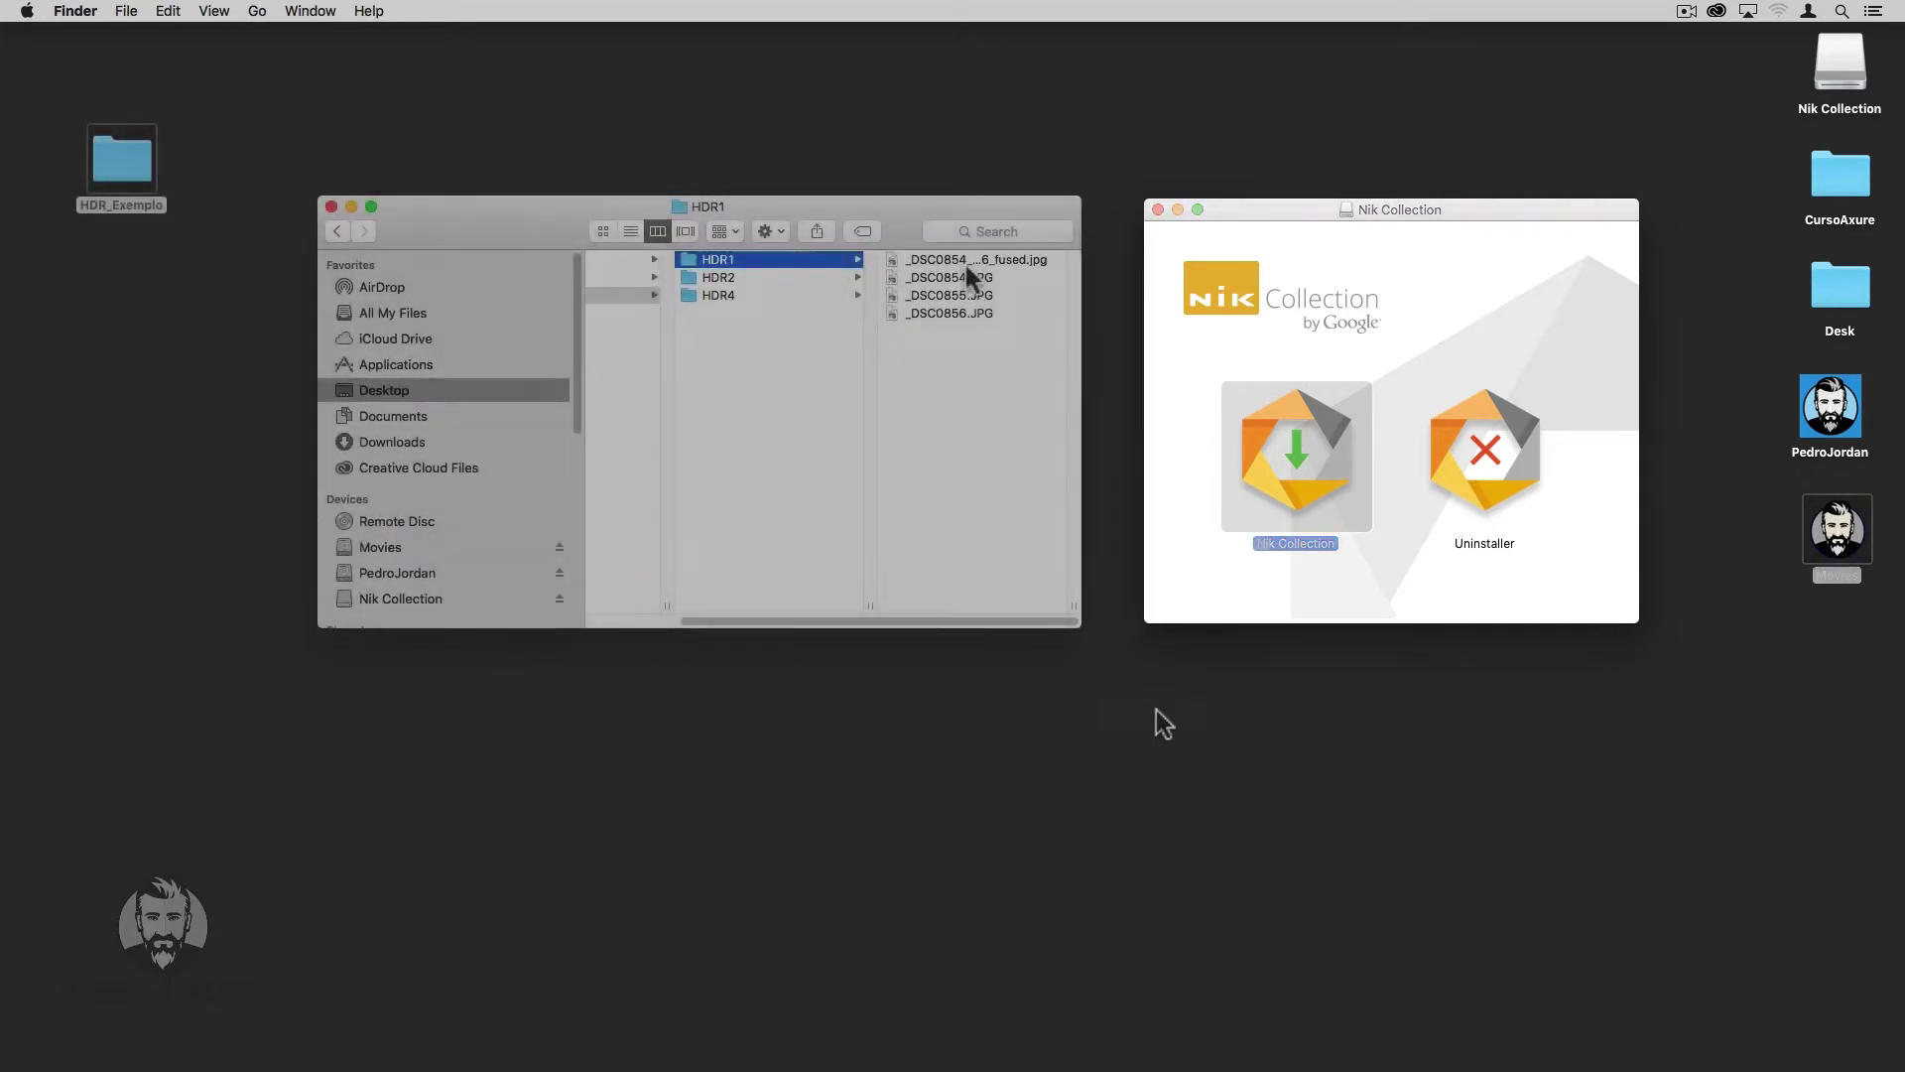
Quick Look the fused HDR images and compare them with their bracketed exposures (_DSC0854, _DSC0841 series).
{"action": "key", "text": "space"}
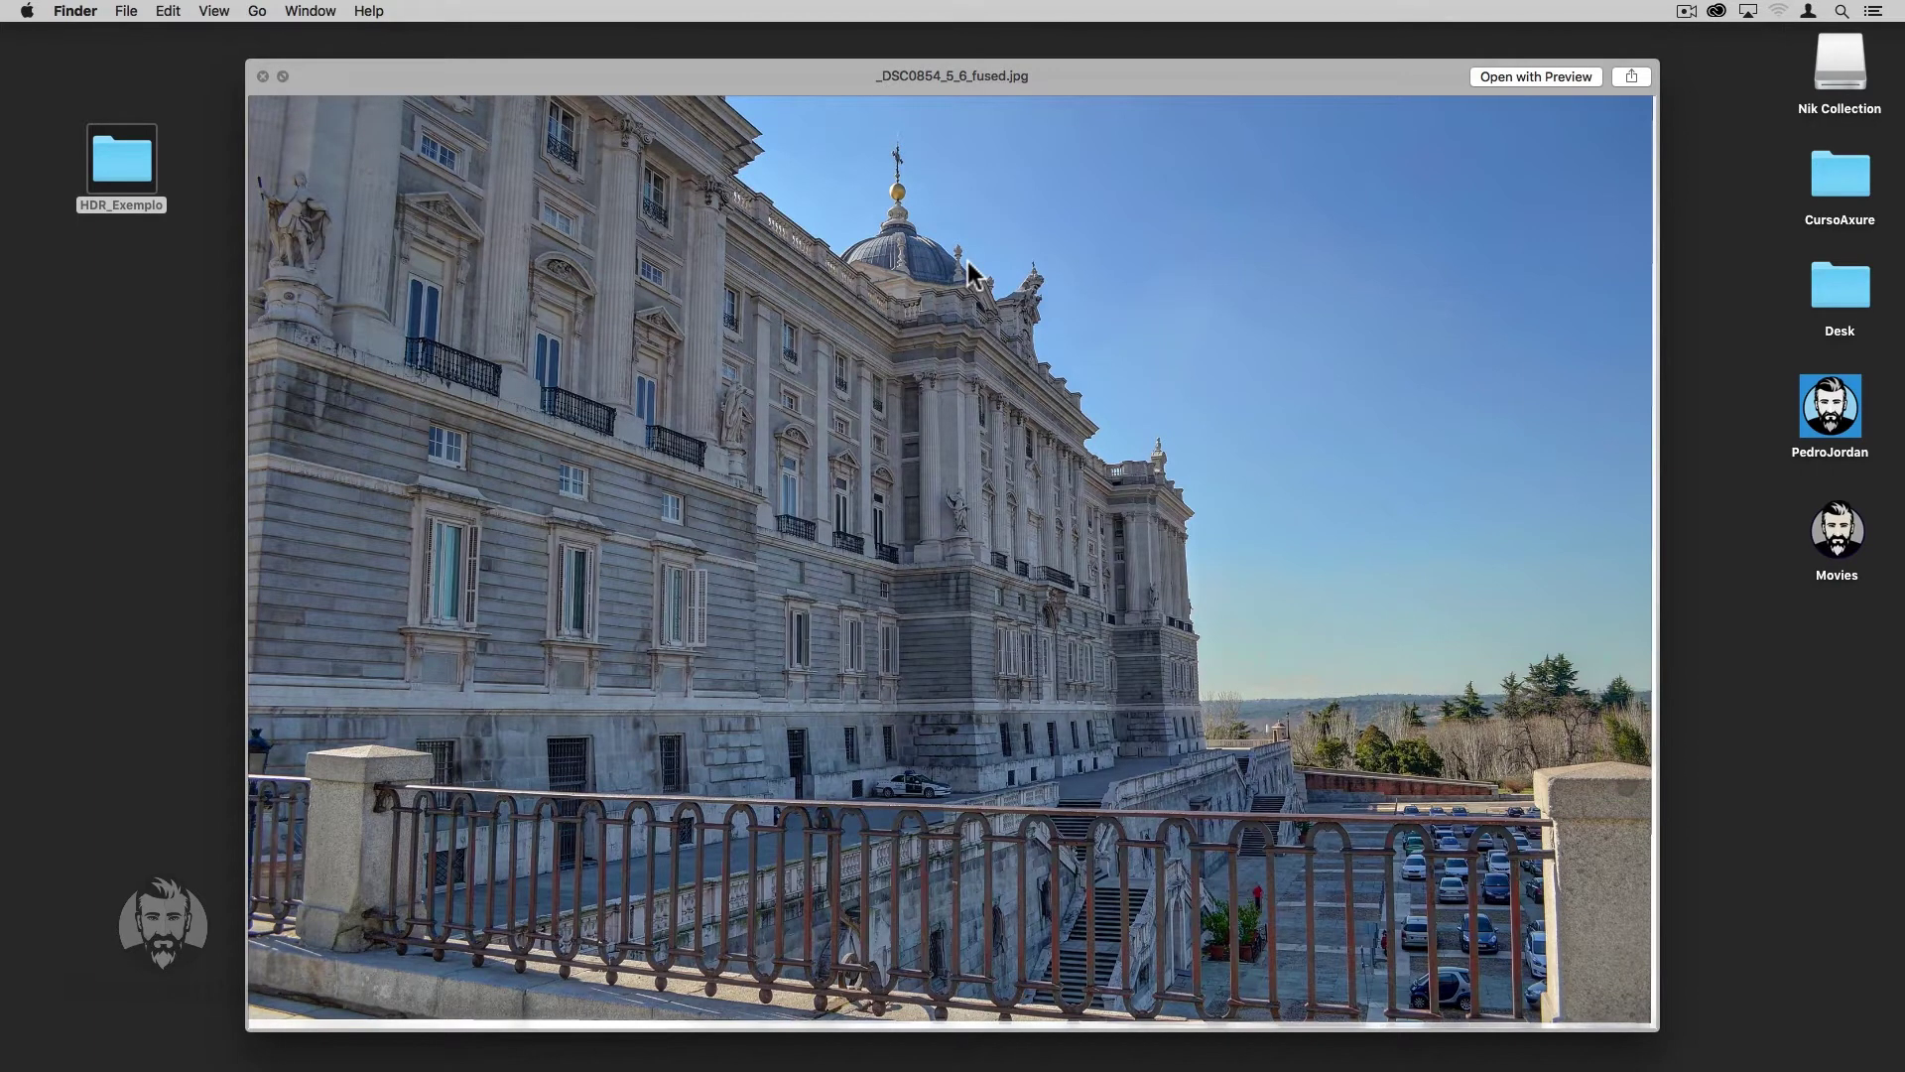
{"action": "key", "text": "Up"}
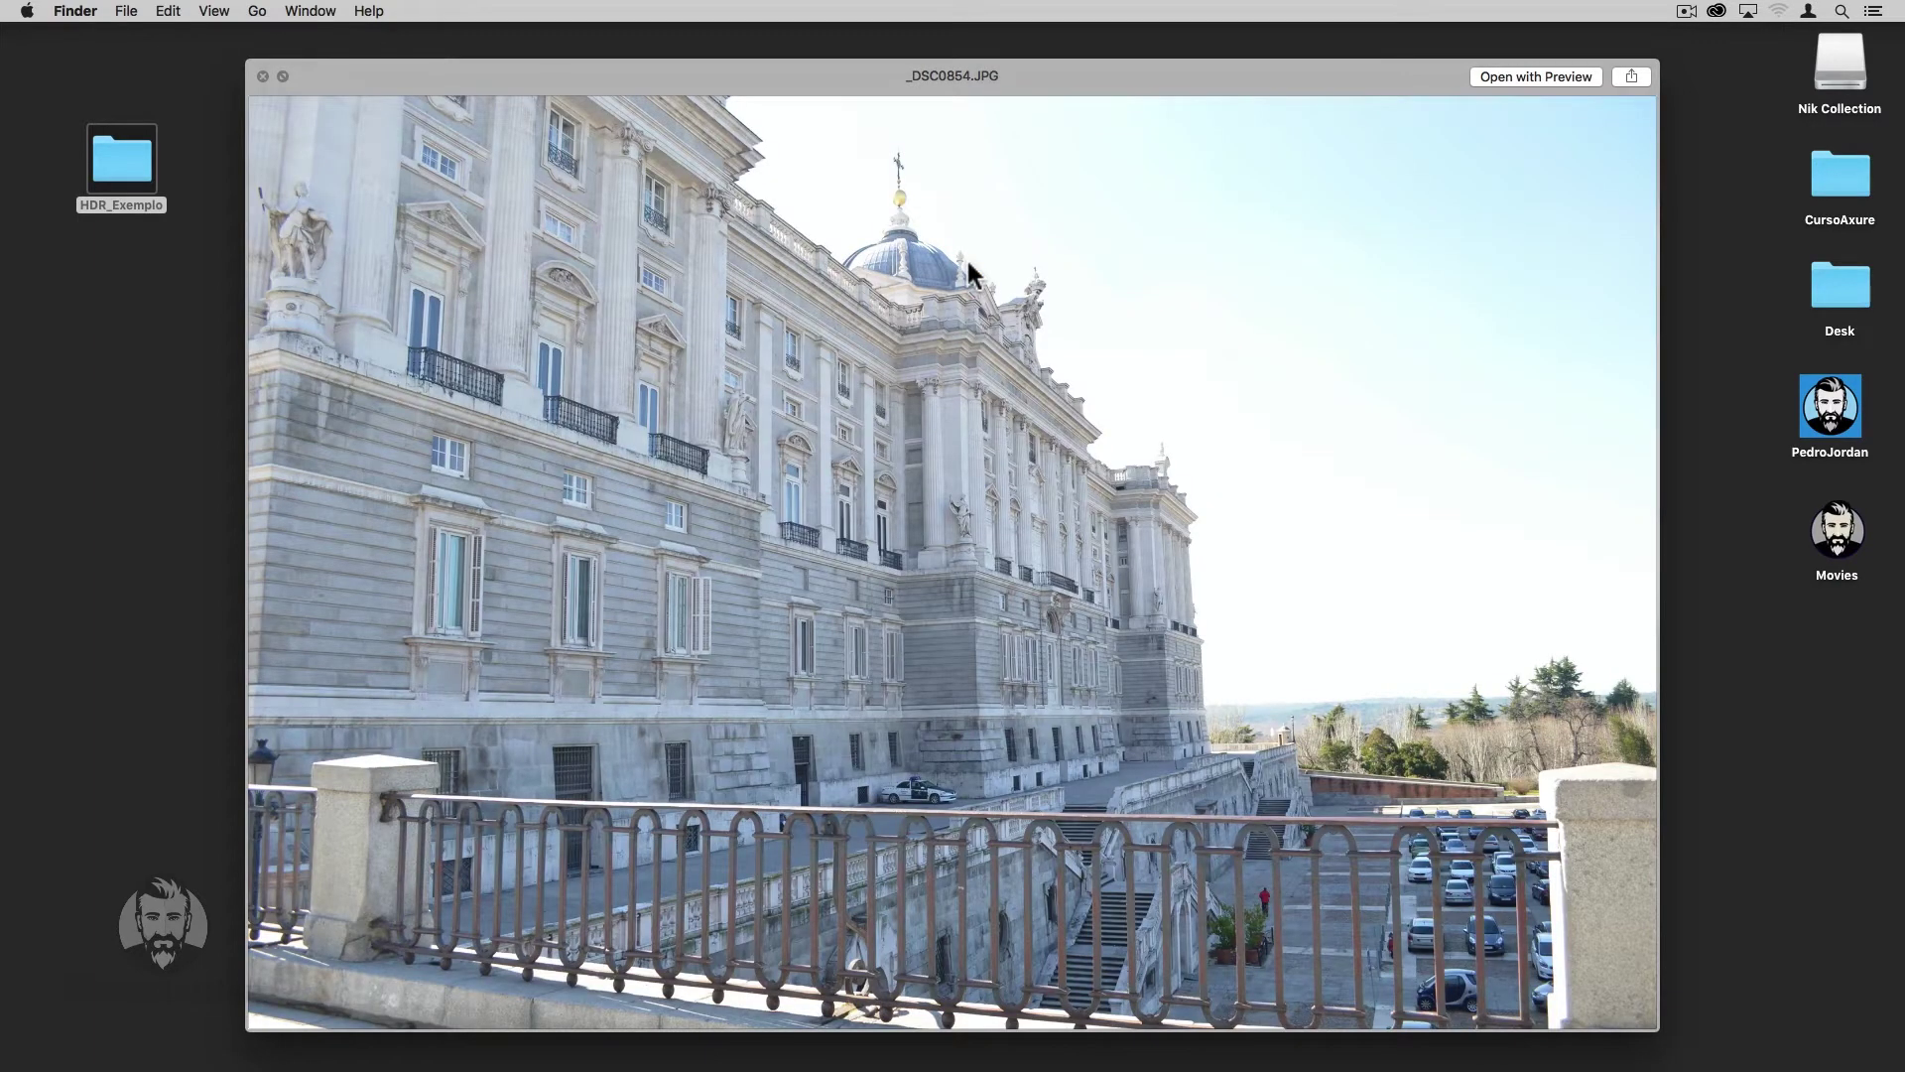
{"action": "key", "text": "Right"}
{"action": "key", "text": "Right"}
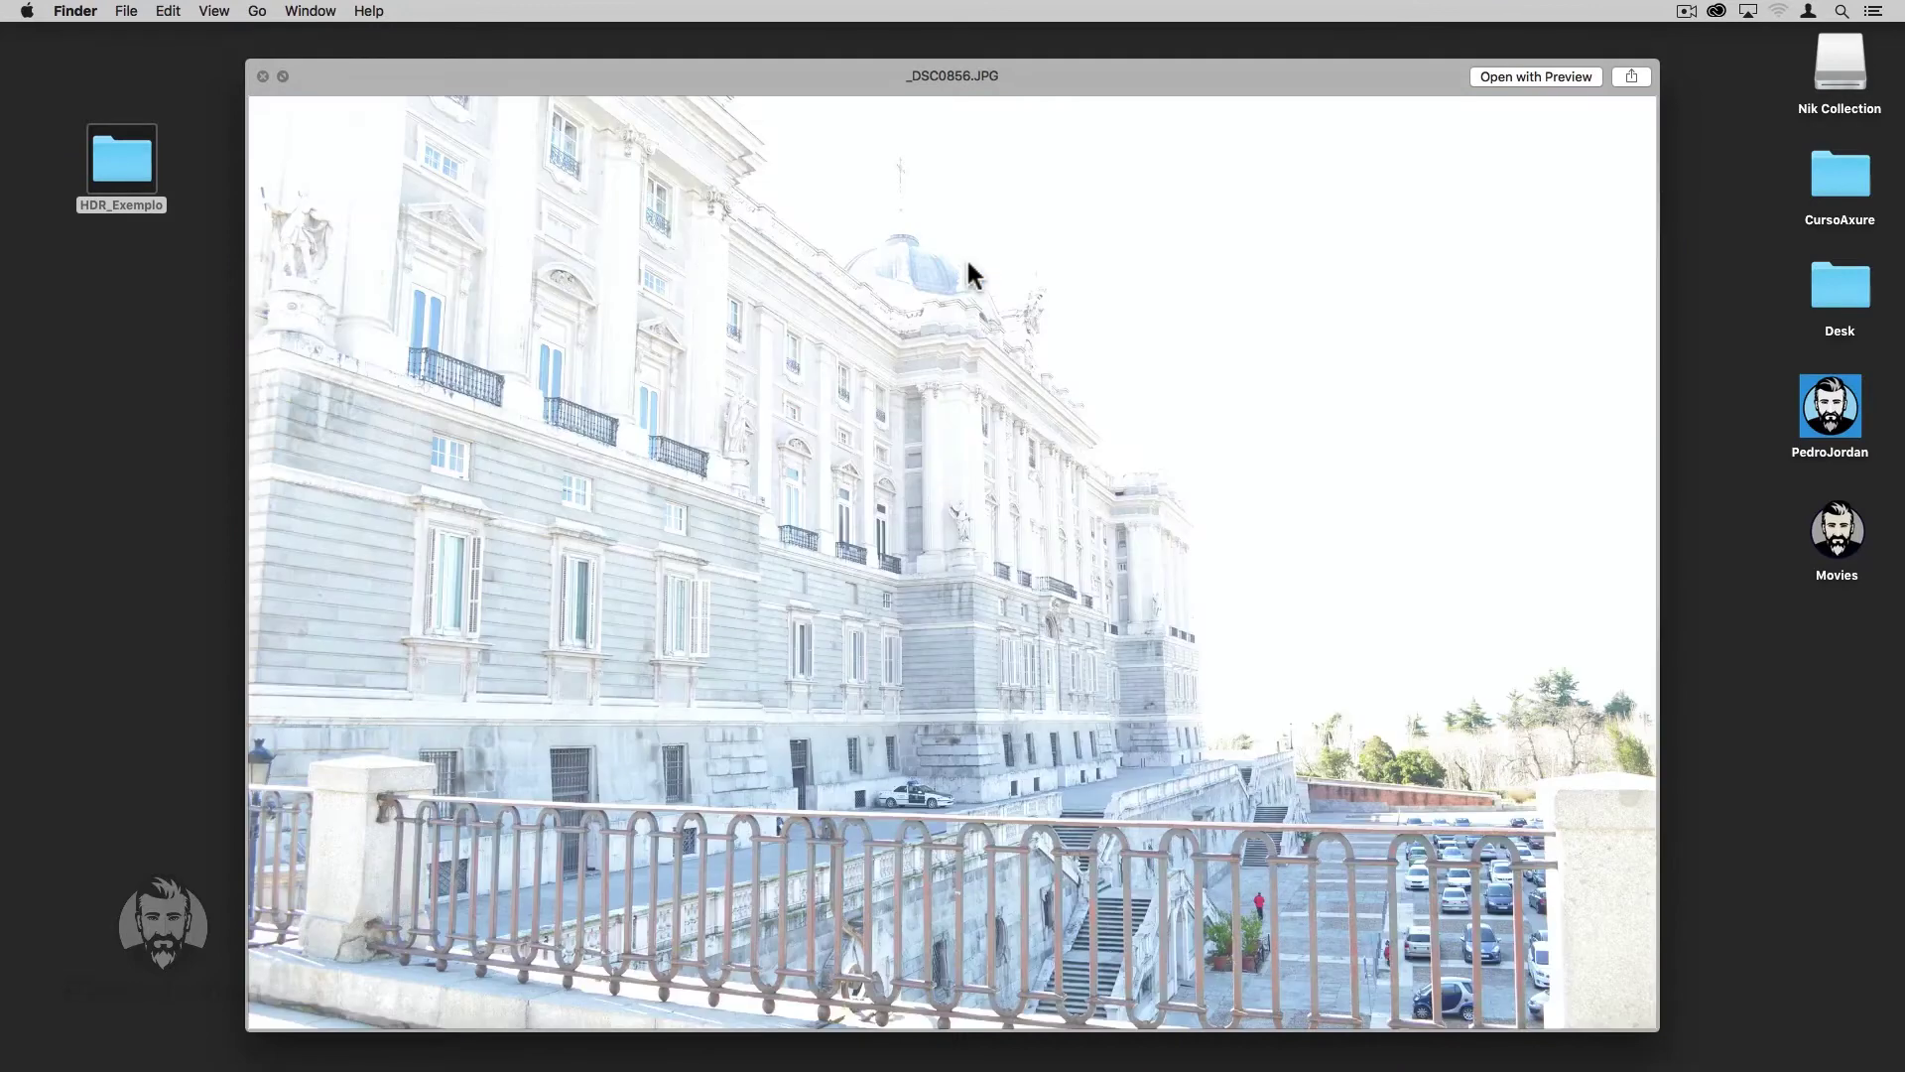
{"action": "key", "text": "Up"}
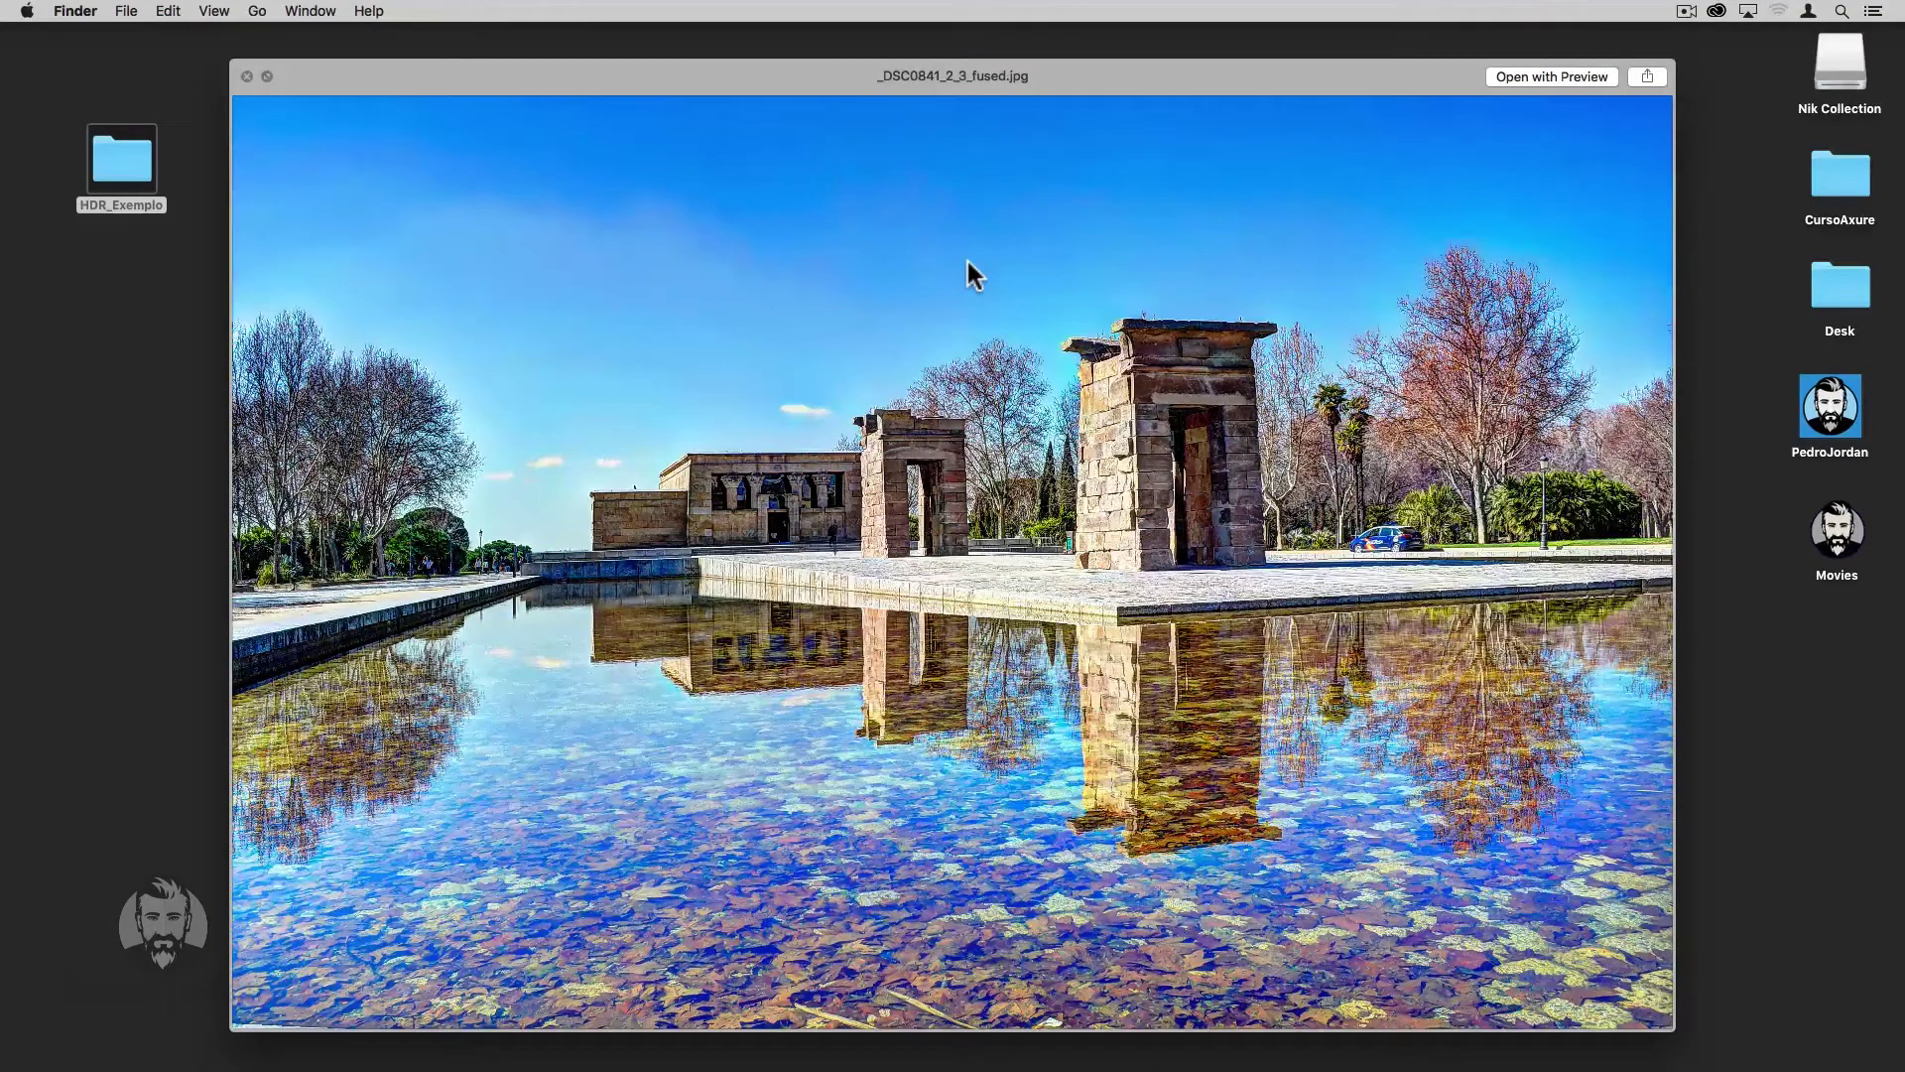
{"action": "key", "text": "Left"}
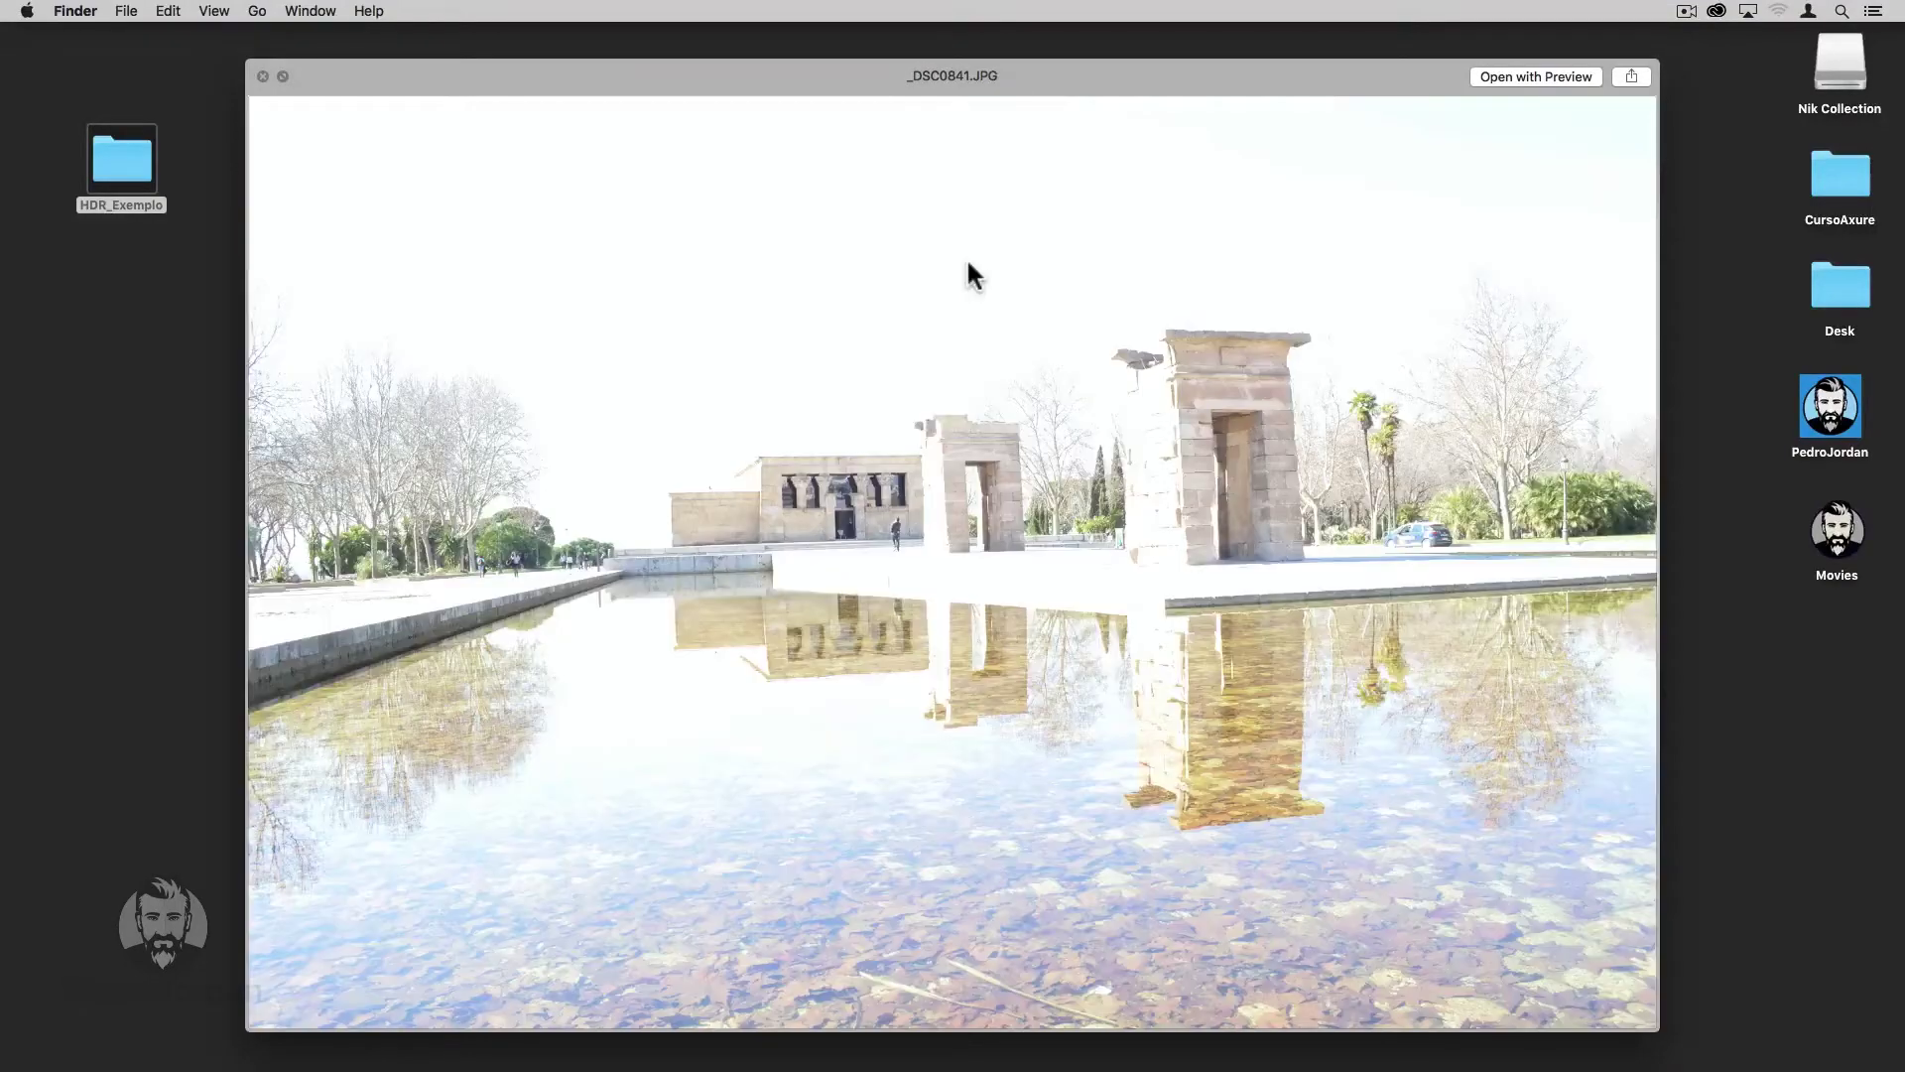
{"action": "key", "text": "Right"}
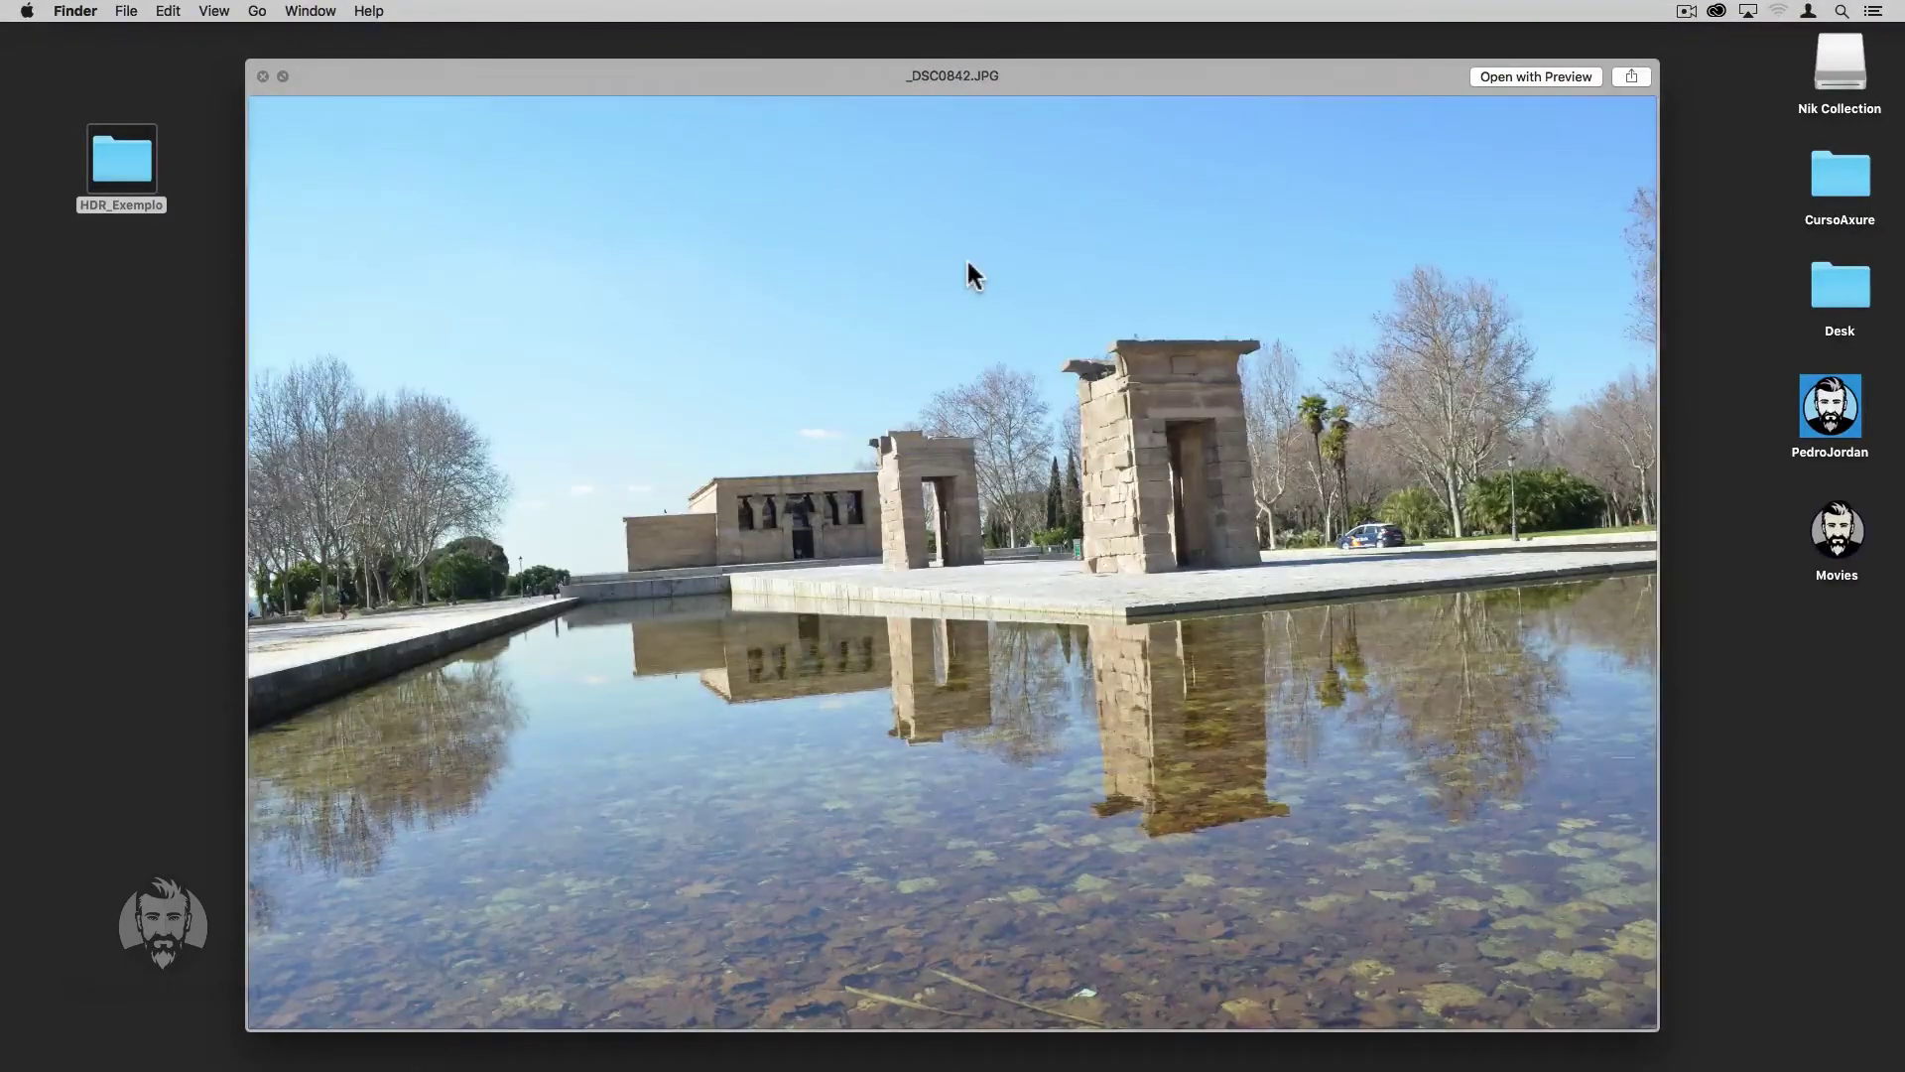
{"action": "key", "text": "Right"}
{"action": "key", "text": "Up"}
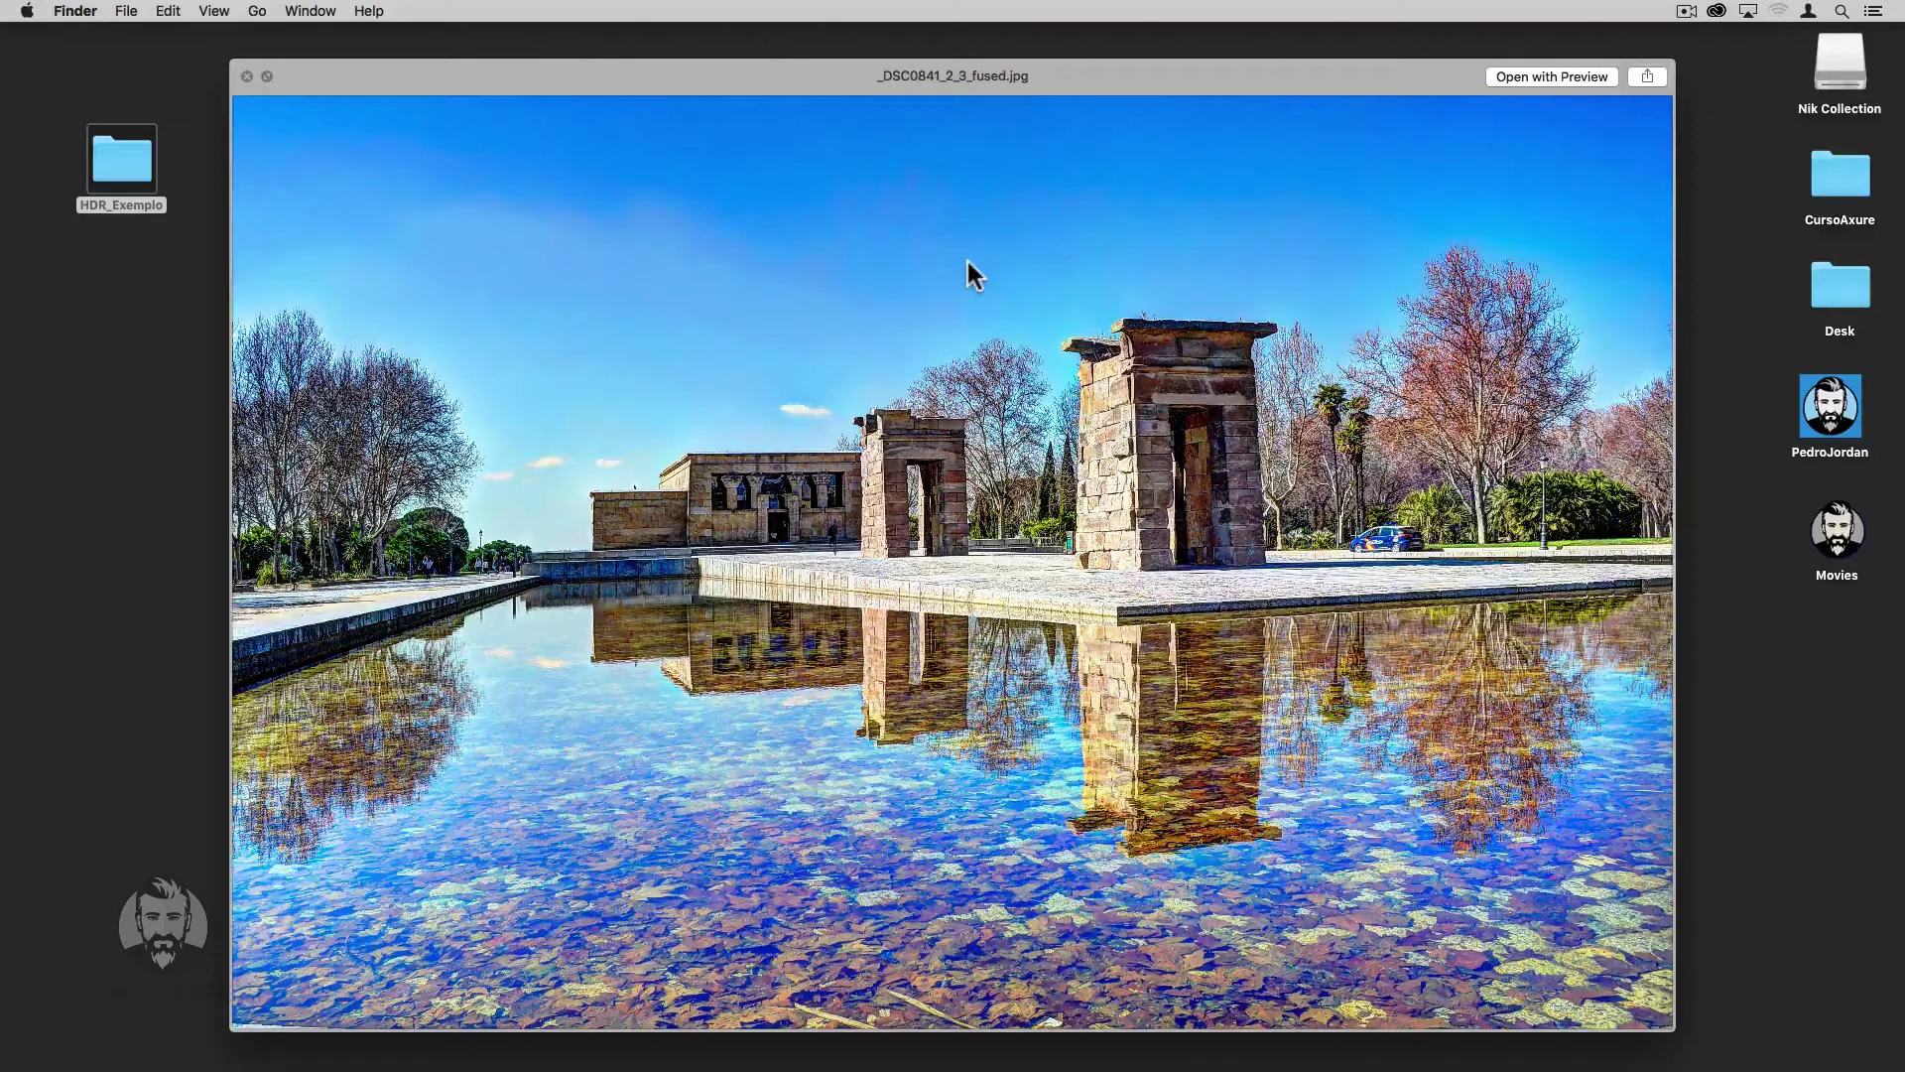
{"action": "key", "text": "super+Tab"}
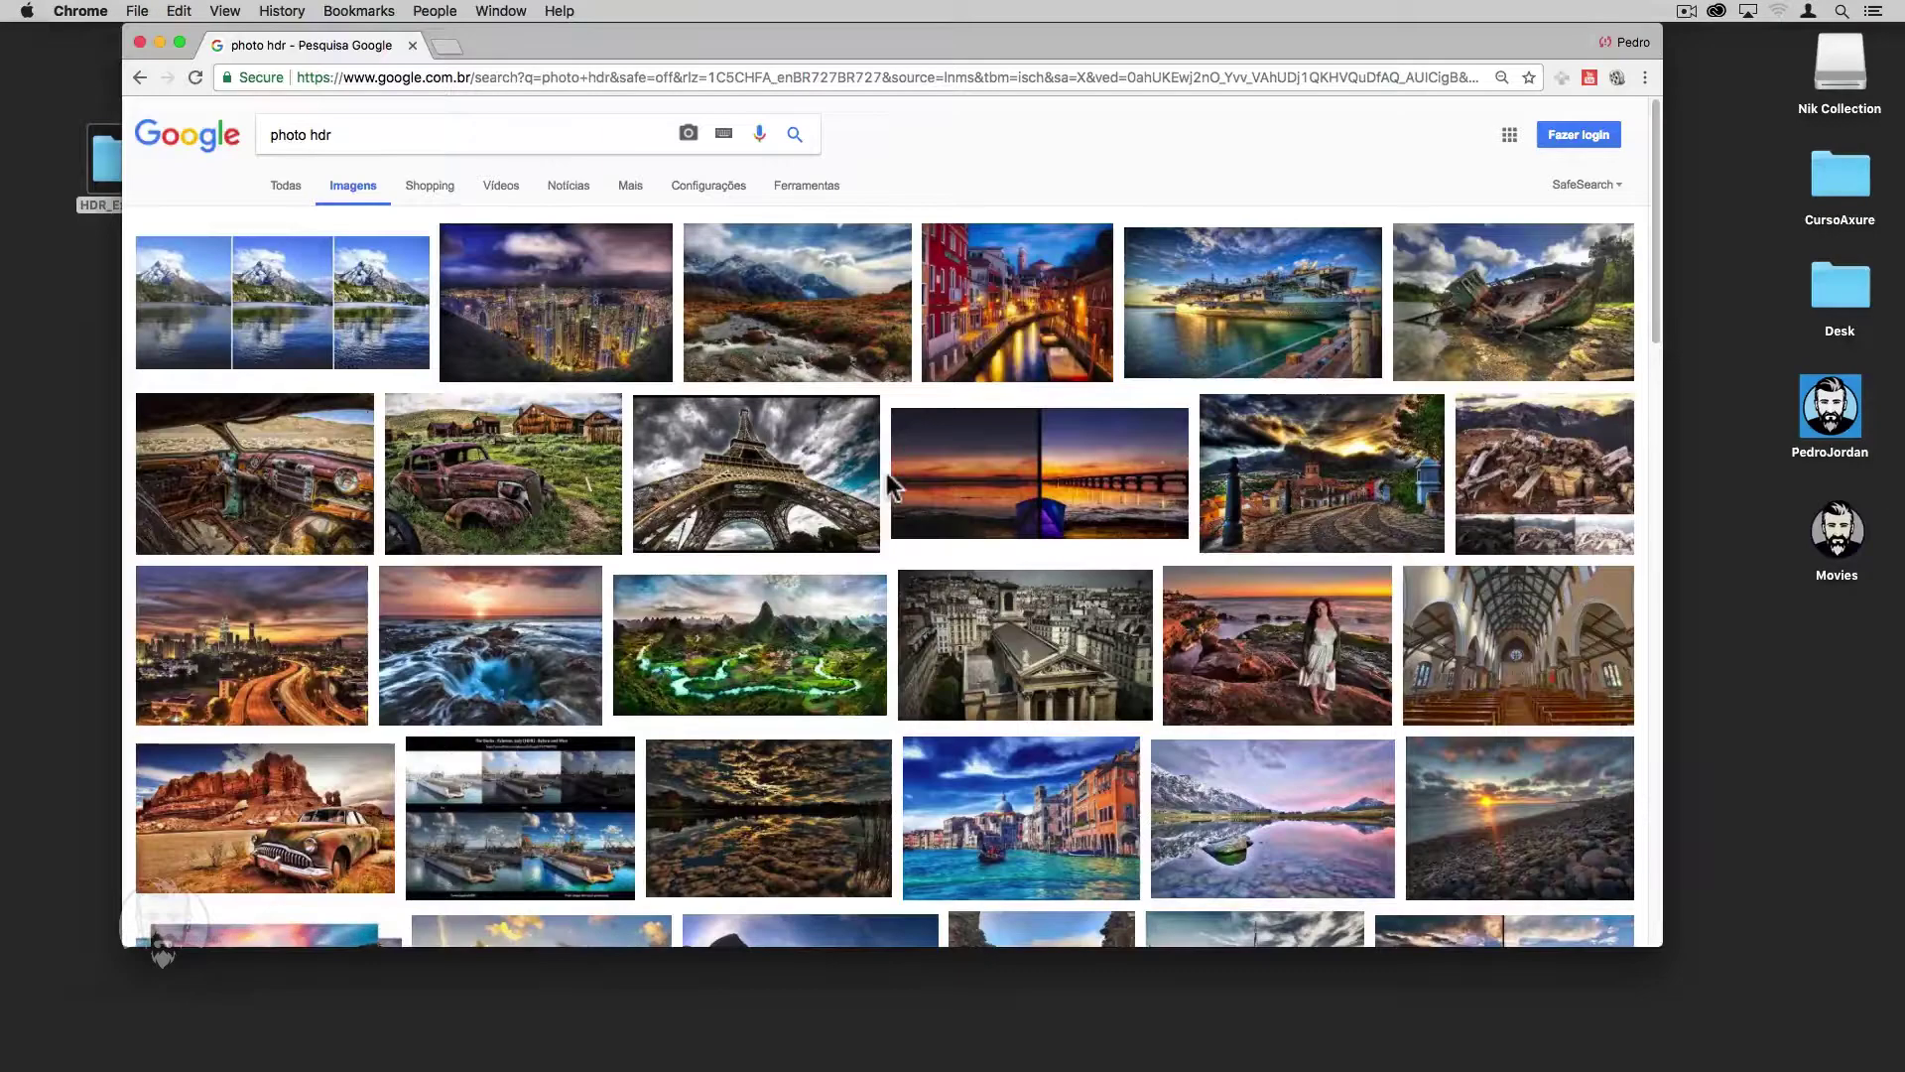
{"action": "scroll", "coordinate": [890, 486], "scroll_direction": "down", "scroll_amount": 2}
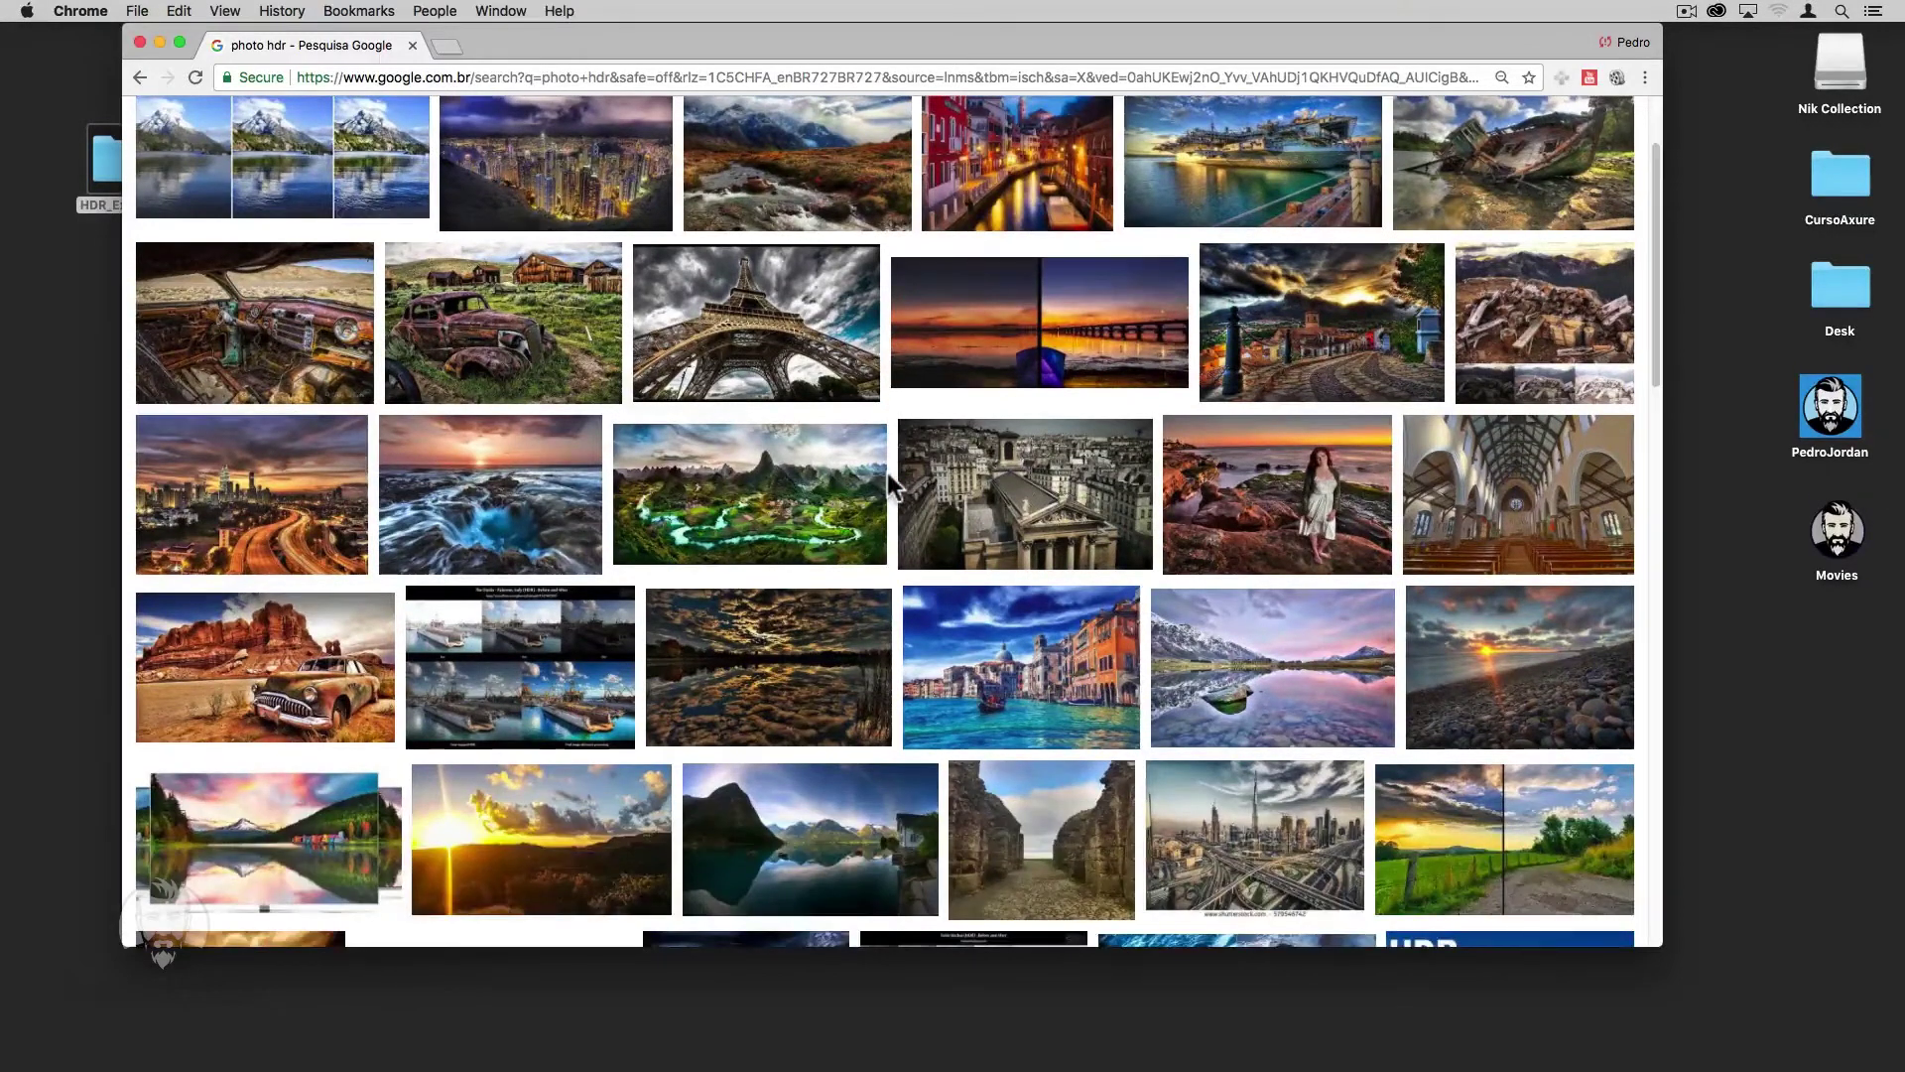
{"action": "scroll", "coordinate": [890, 486], "scroll_direction": "down", "scroll_amount": 3}
{"action": "scroll", "coordinate": [891, 486], "scroll_direction": "down", "scroll_amount": 1}
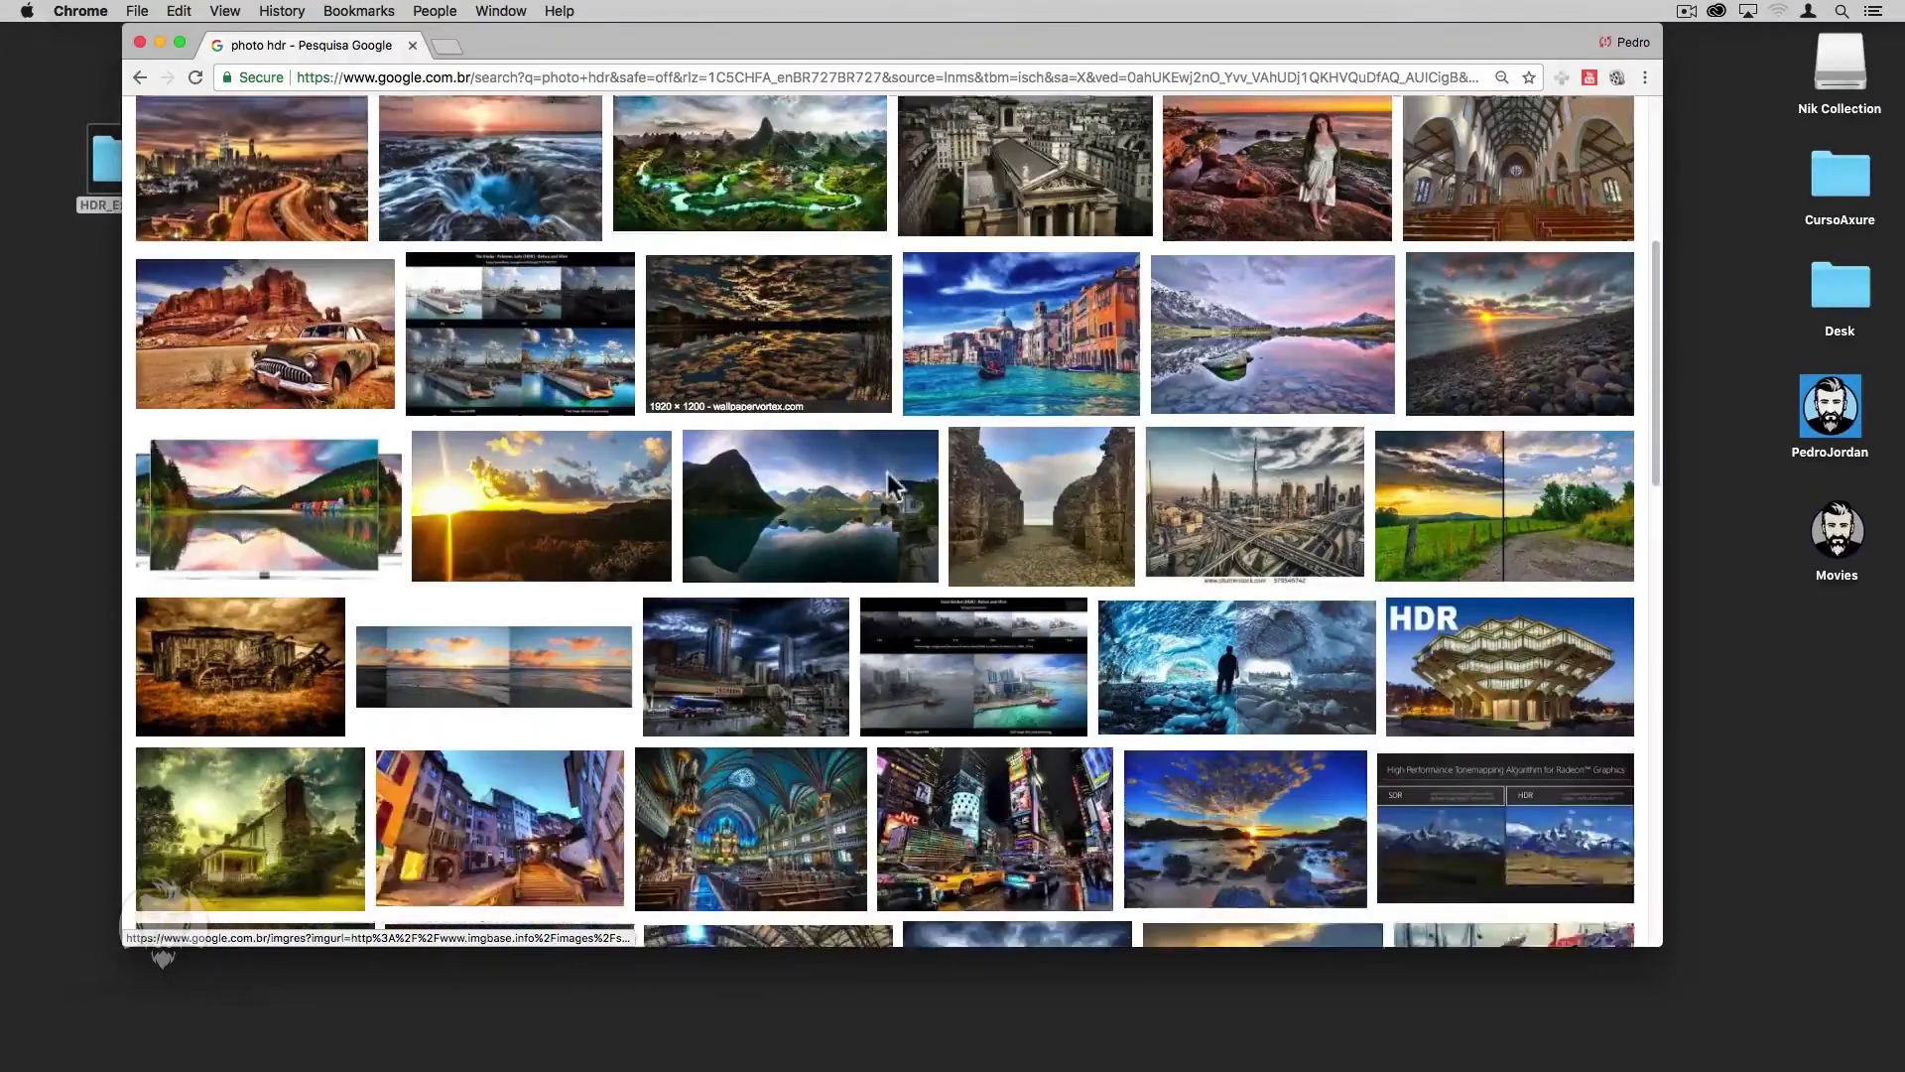
{"action": "scroll", "coordinate": [891, 486], "scroll_direction": "down", "scroll_amount": 1}
{"action": "scroll", "coordinate": [886, 496], "scroll_direction": "down", "scroll_amount": 1}
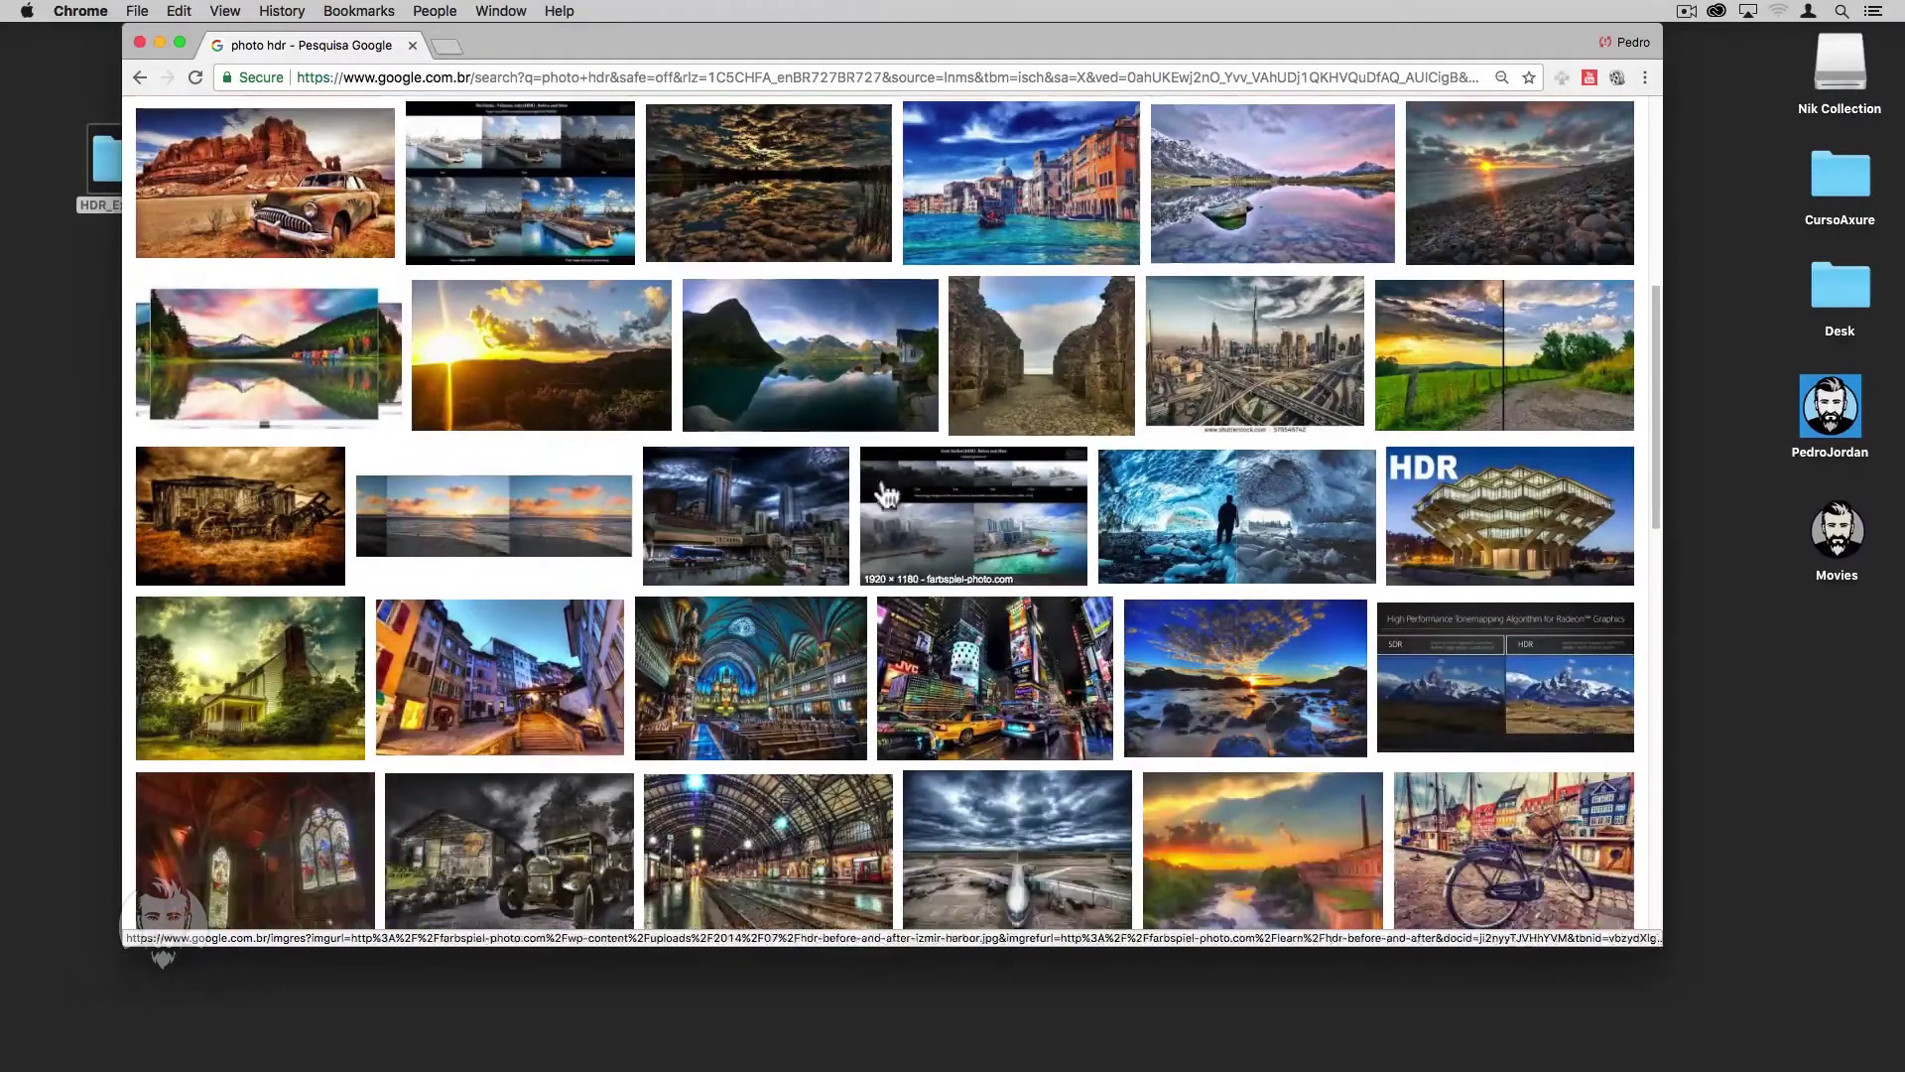
{"action": "left_click", "coordinate": [1220, 492]}
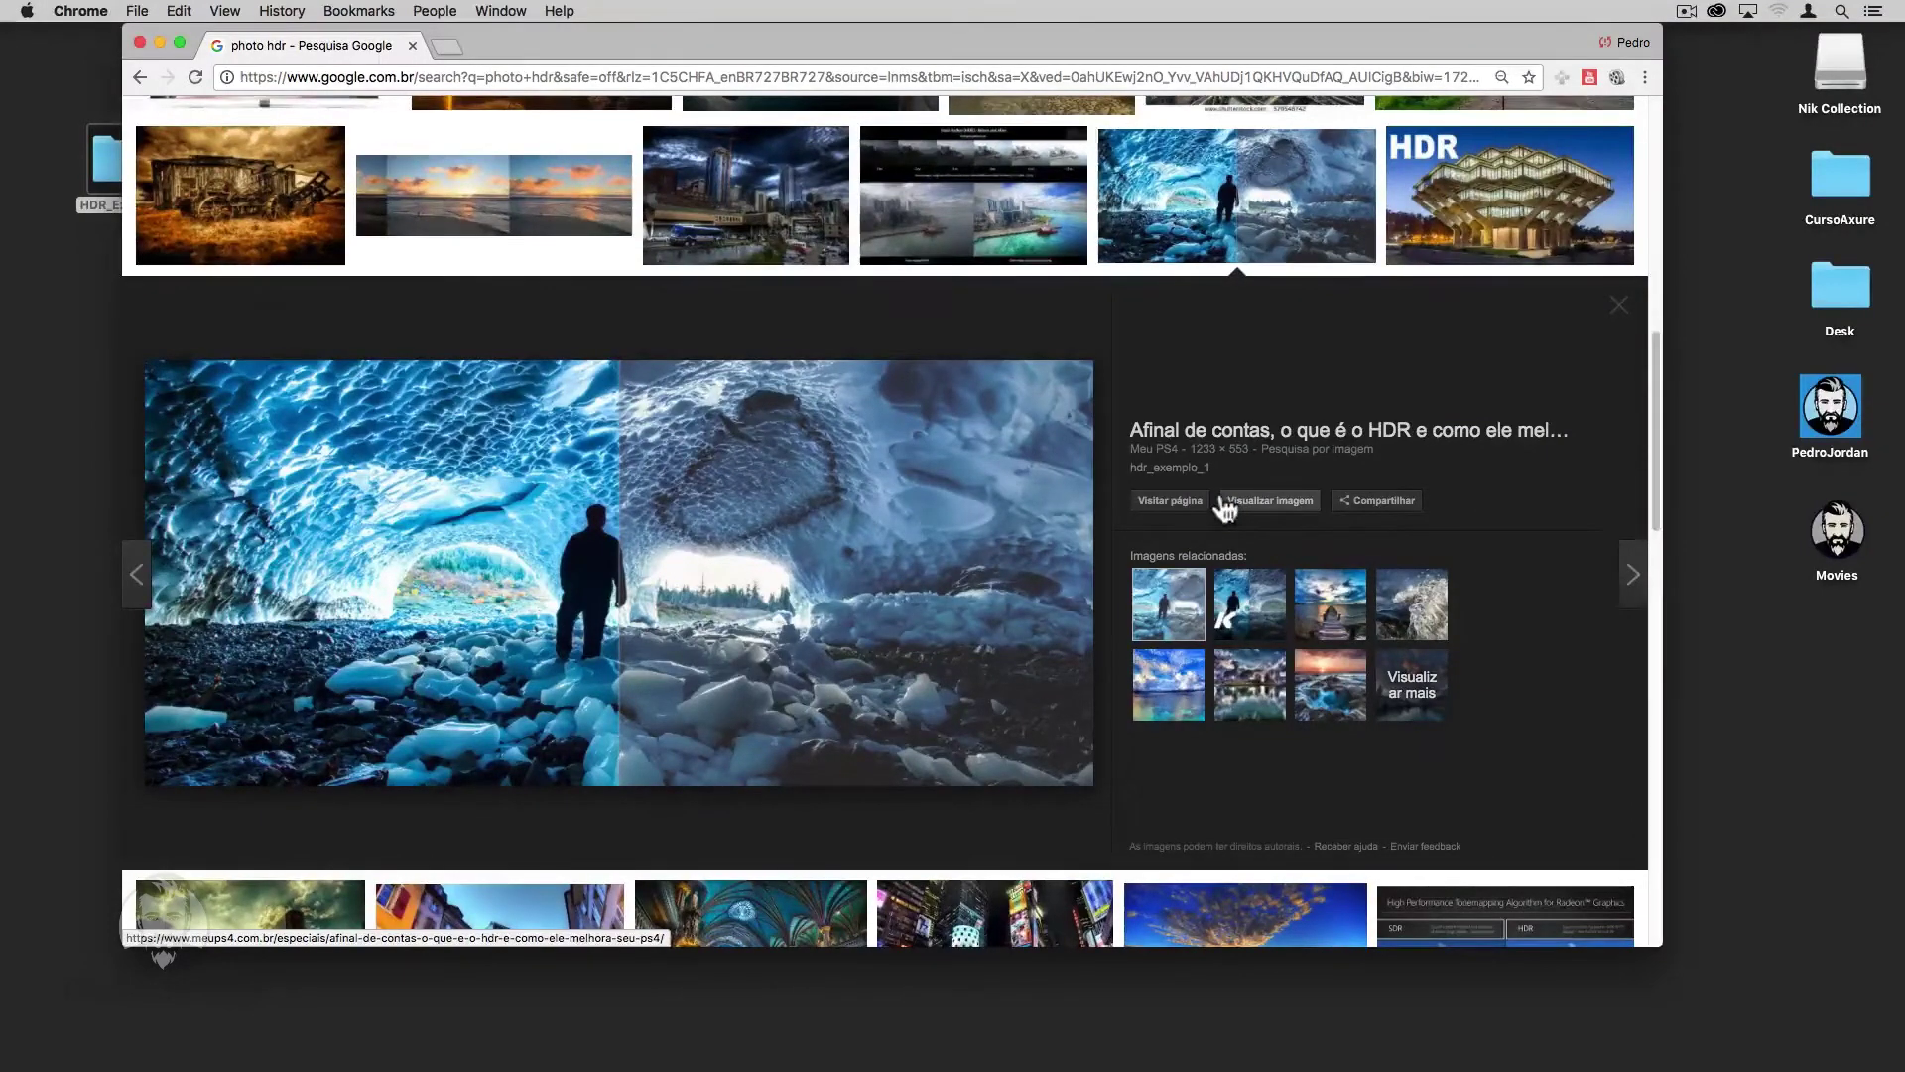
{"action": "scroll", "coordinate": [1226, 506], "scroll_direction": "down", "scroll_amount": 3}
{"action": "scroll", "coordinate": [1226, 508], "scroll_direction": "down", "scroll_amount": 1}
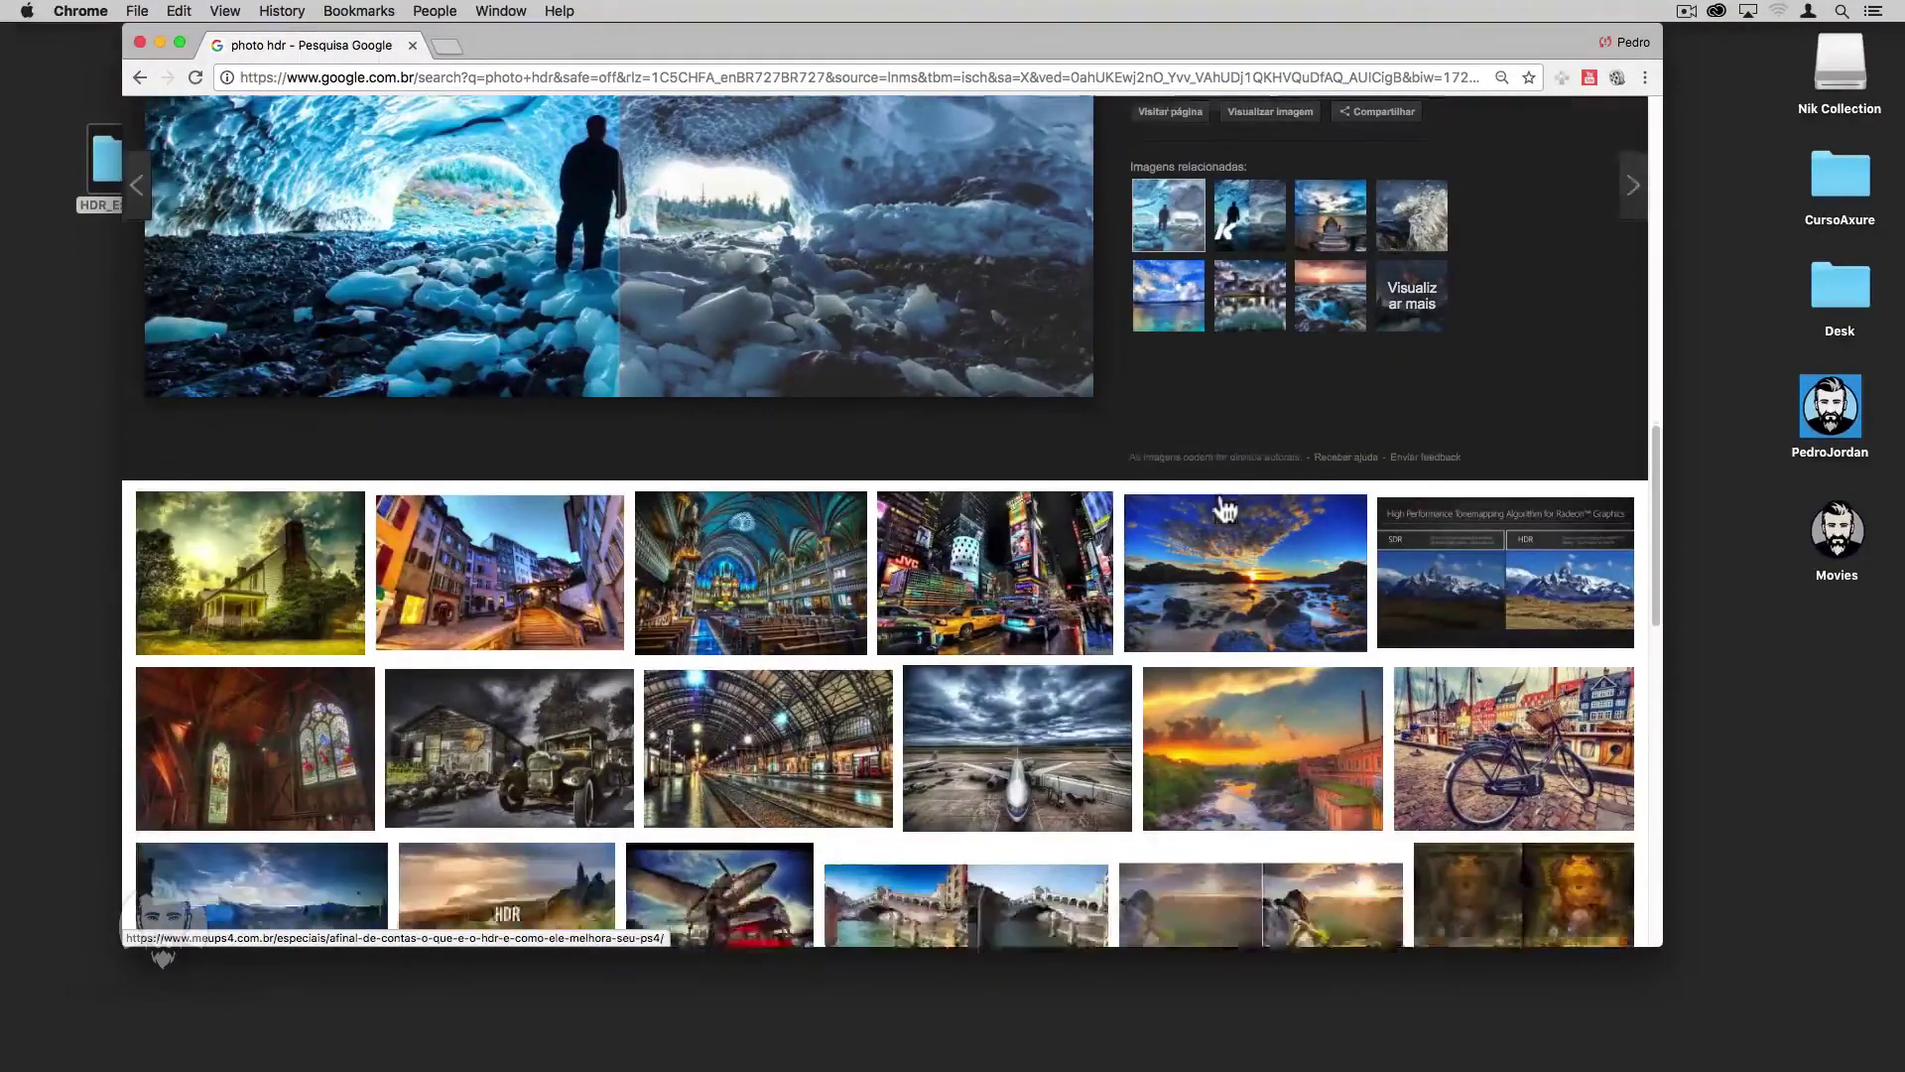
{"action": "scroll", "coordinate": [1226, 508], "scroll_direction": "down", "scroll_amount": 2}
{"action": "scroll", "coordinate": [1226, 509], "scroll_direction": "down", "scroll_amount": 1}
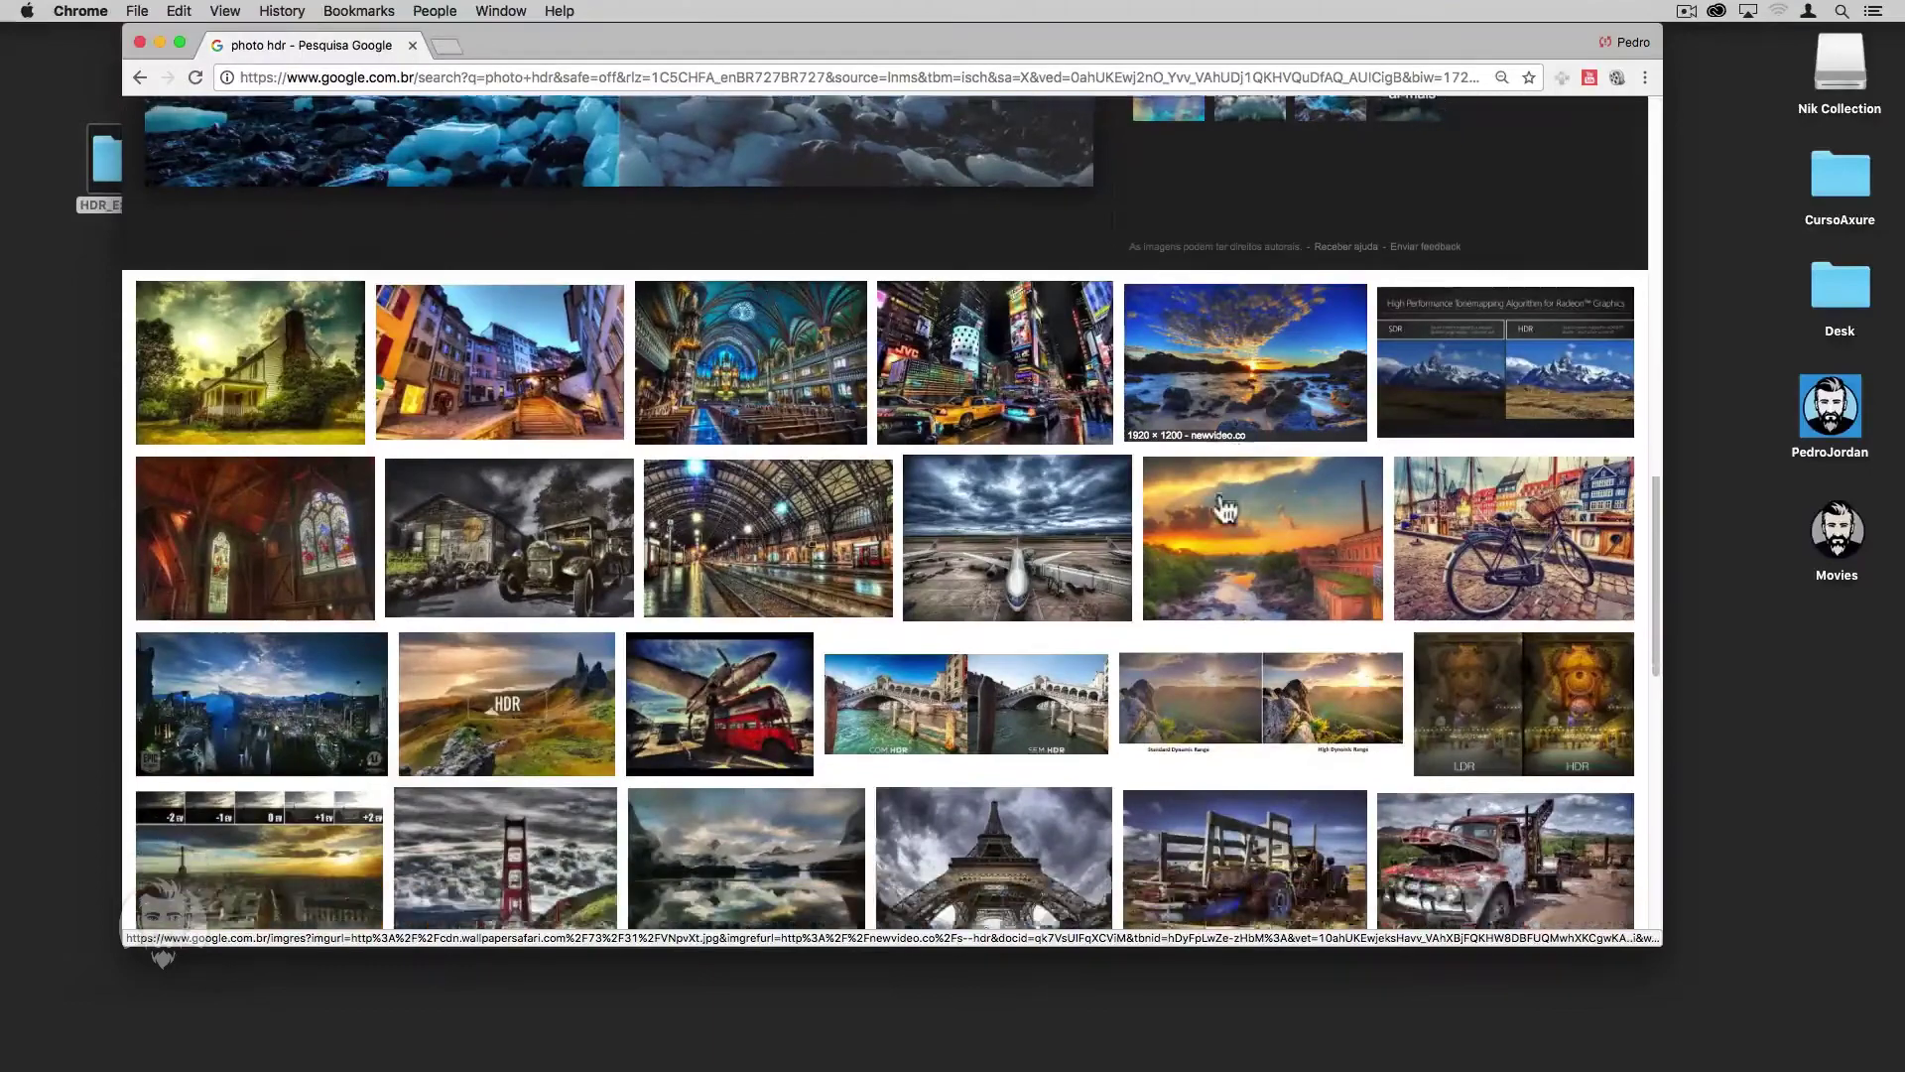
{"action": "scroll", "coordinate": [1226, 509], "scroll_direction": "down", "scroll_amount": 2}
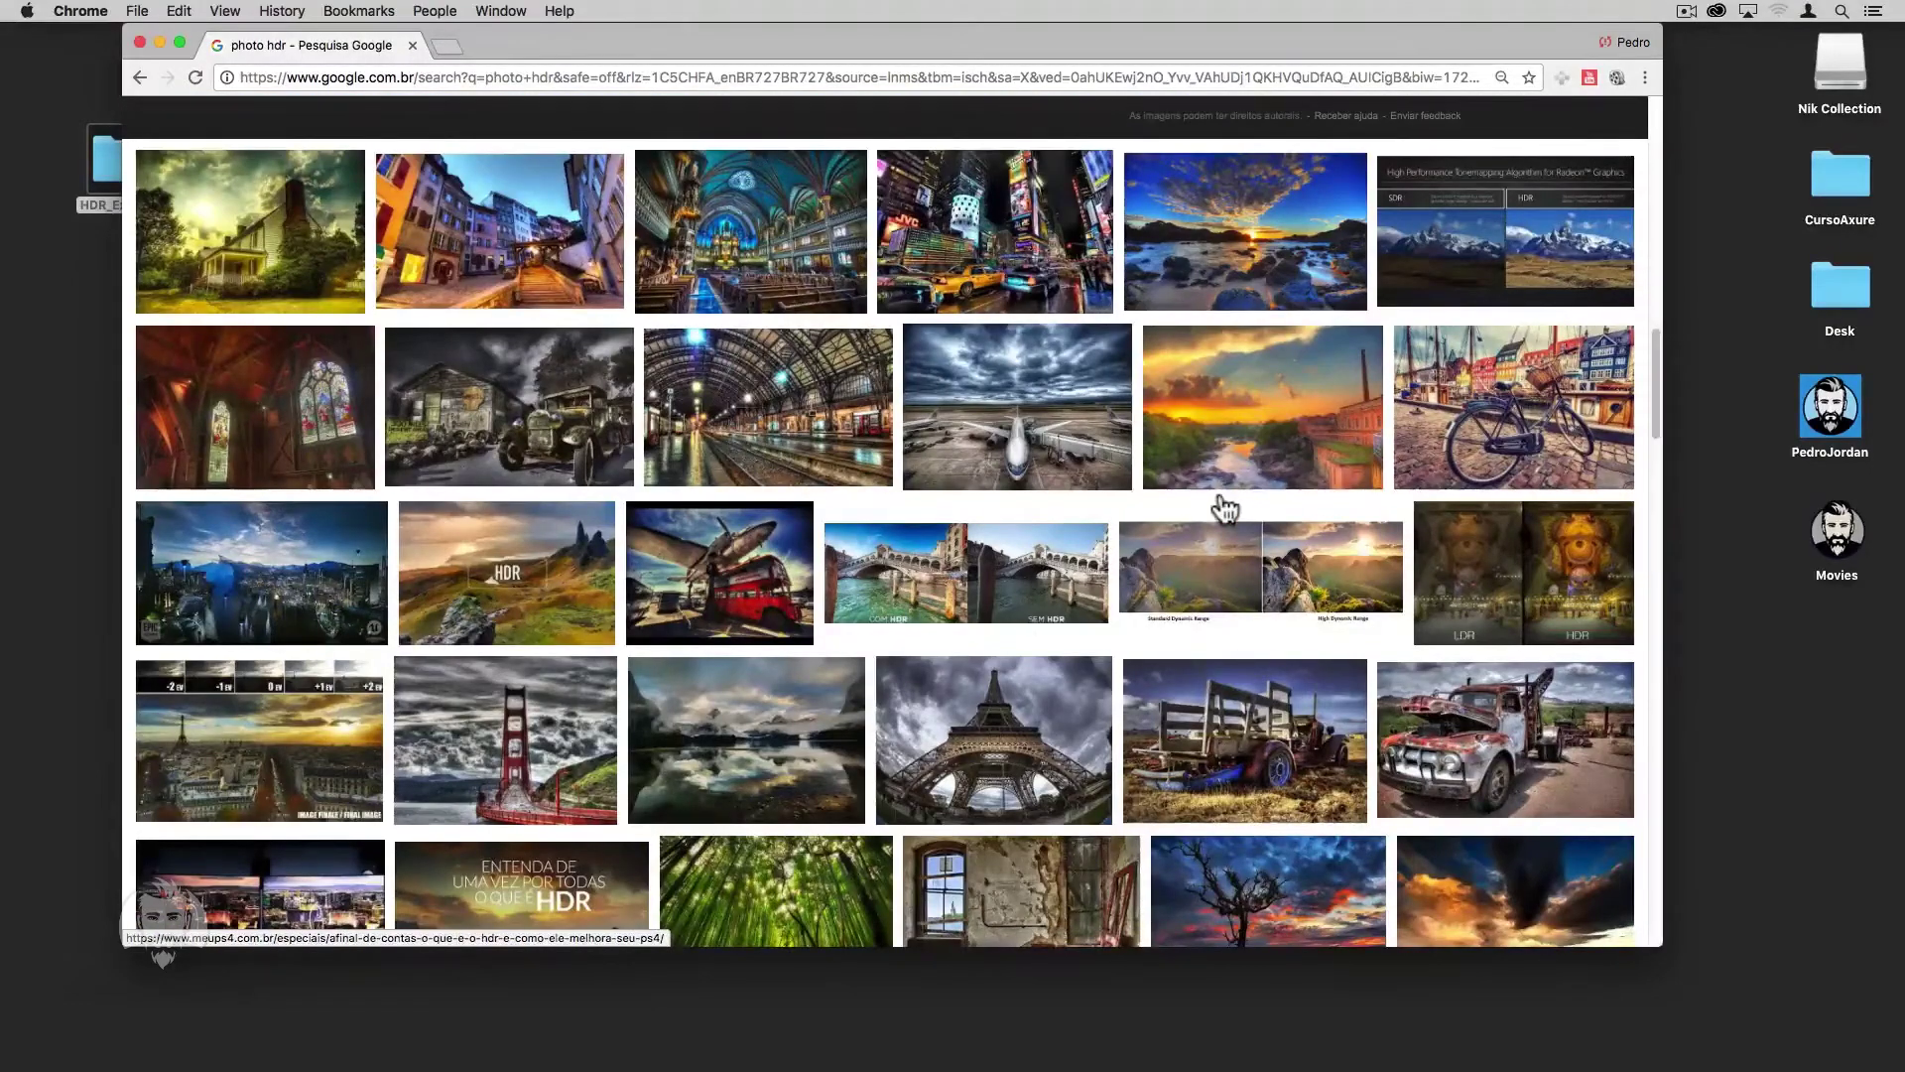
{"action": "scroll", "coordinate": [1226, 509], "scroll_direction": "down", "scroll_amount": 3}
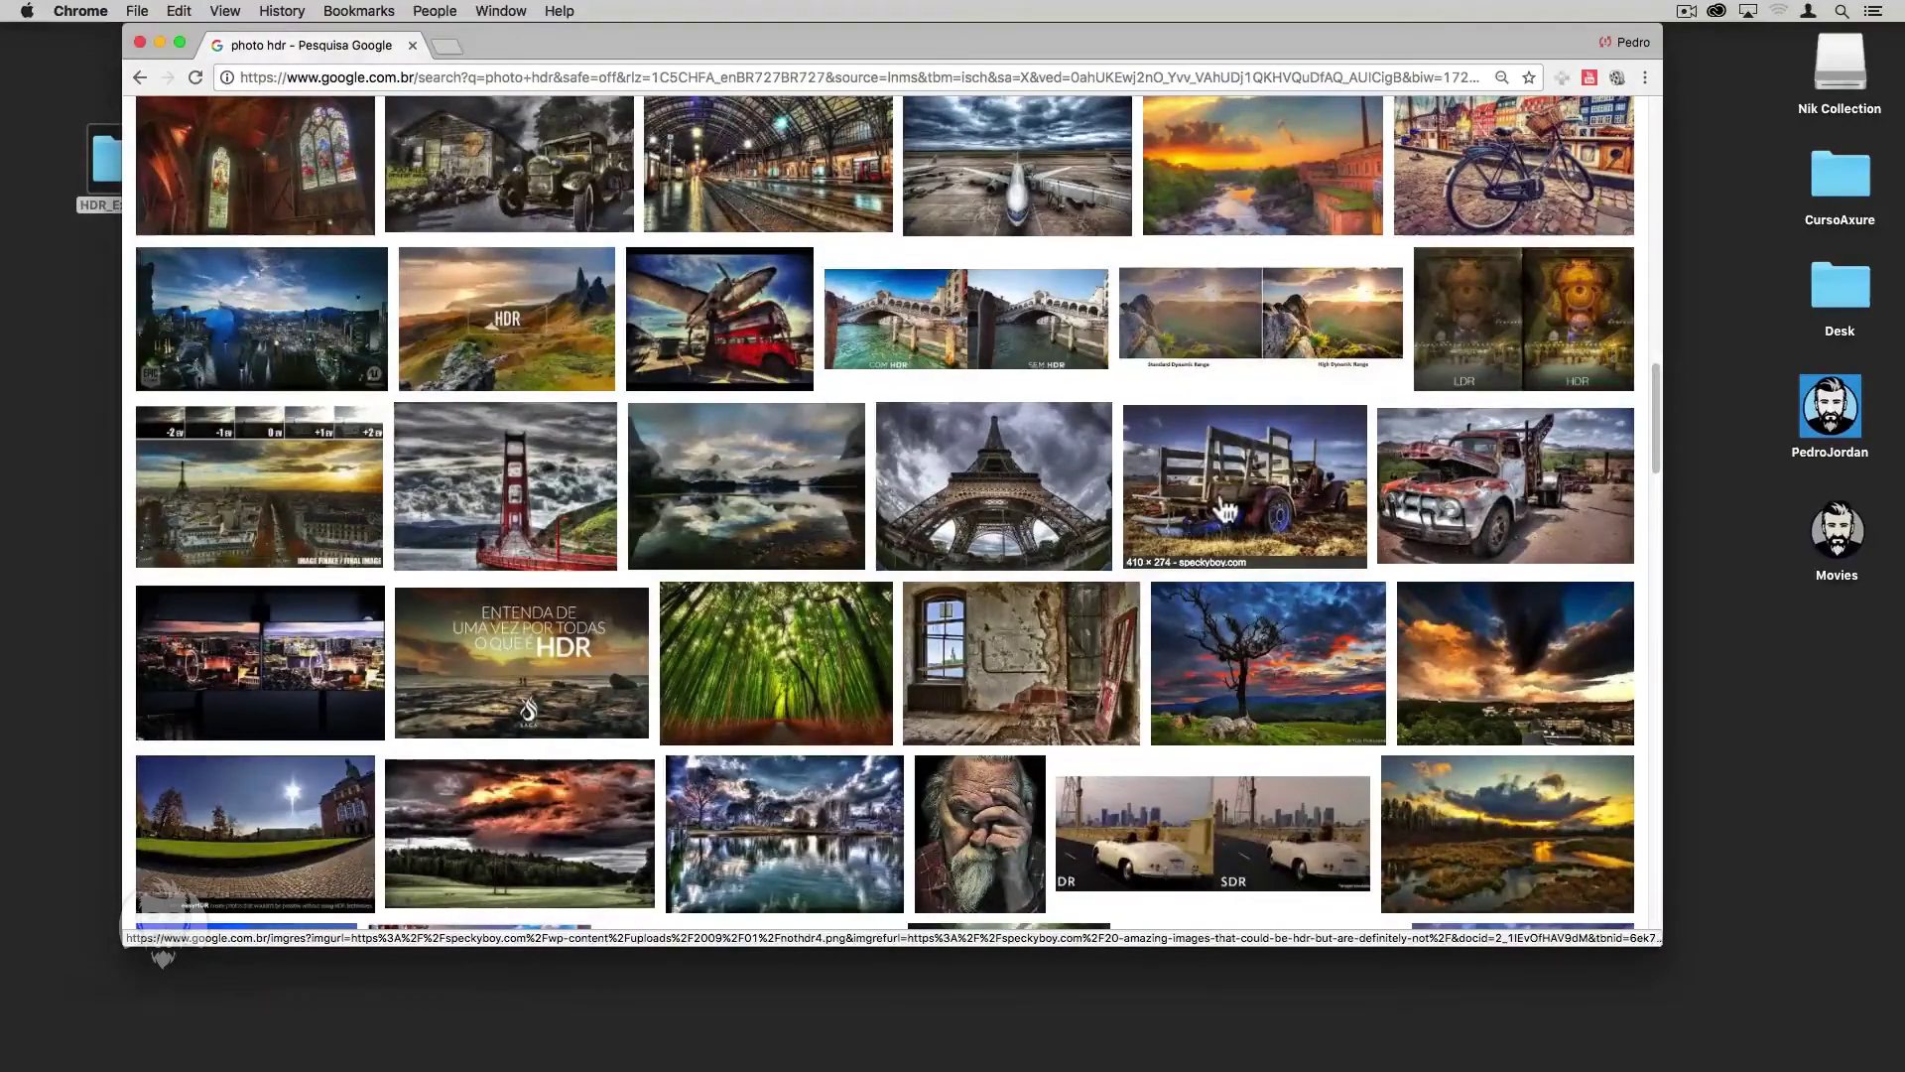
{"action": "scroll", "coordinate": [1226, 511], "scroll_direction": "down", "scroll_amount": 3}
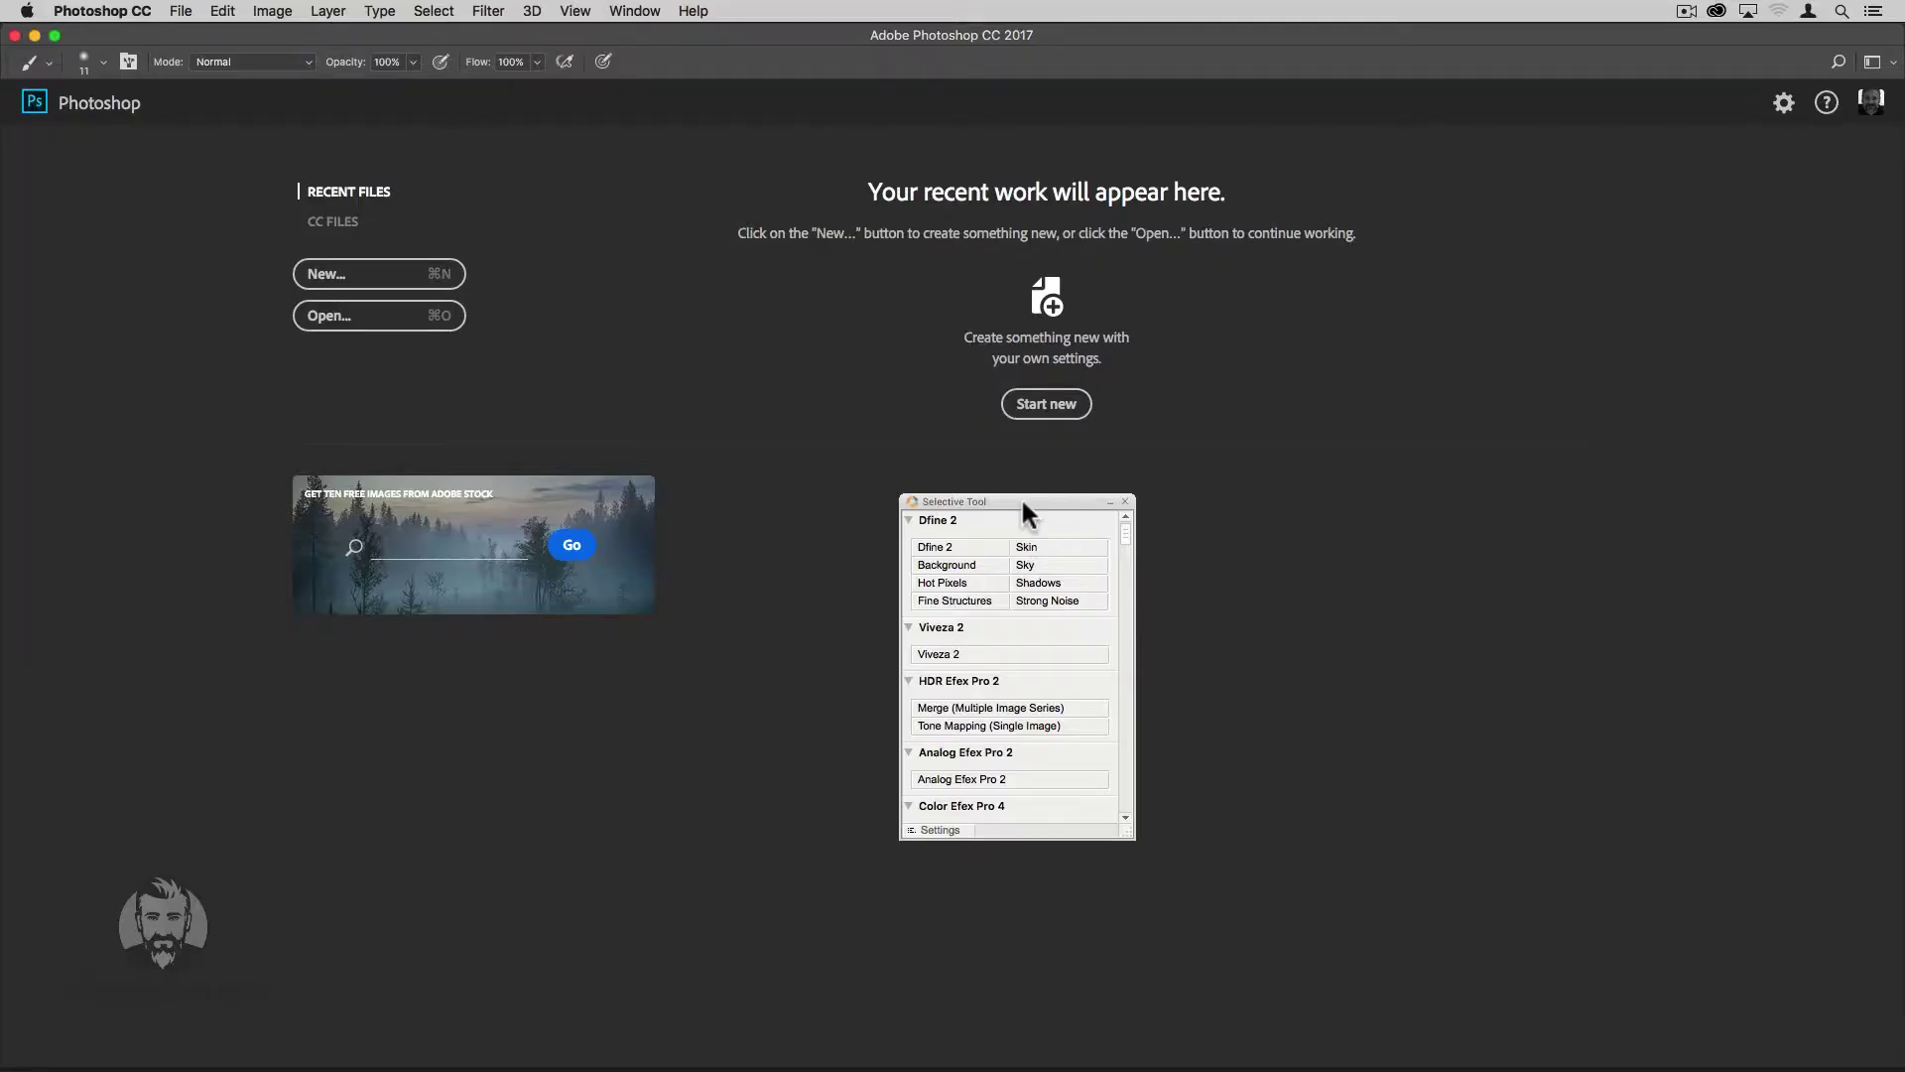
Nudge the Nik Selective Tool panel slightly upward on the Photoshop start screen.
{"action": "left_click_drag", "start_coordinate": [1022, 502], "coordinate": [1029, 467]}
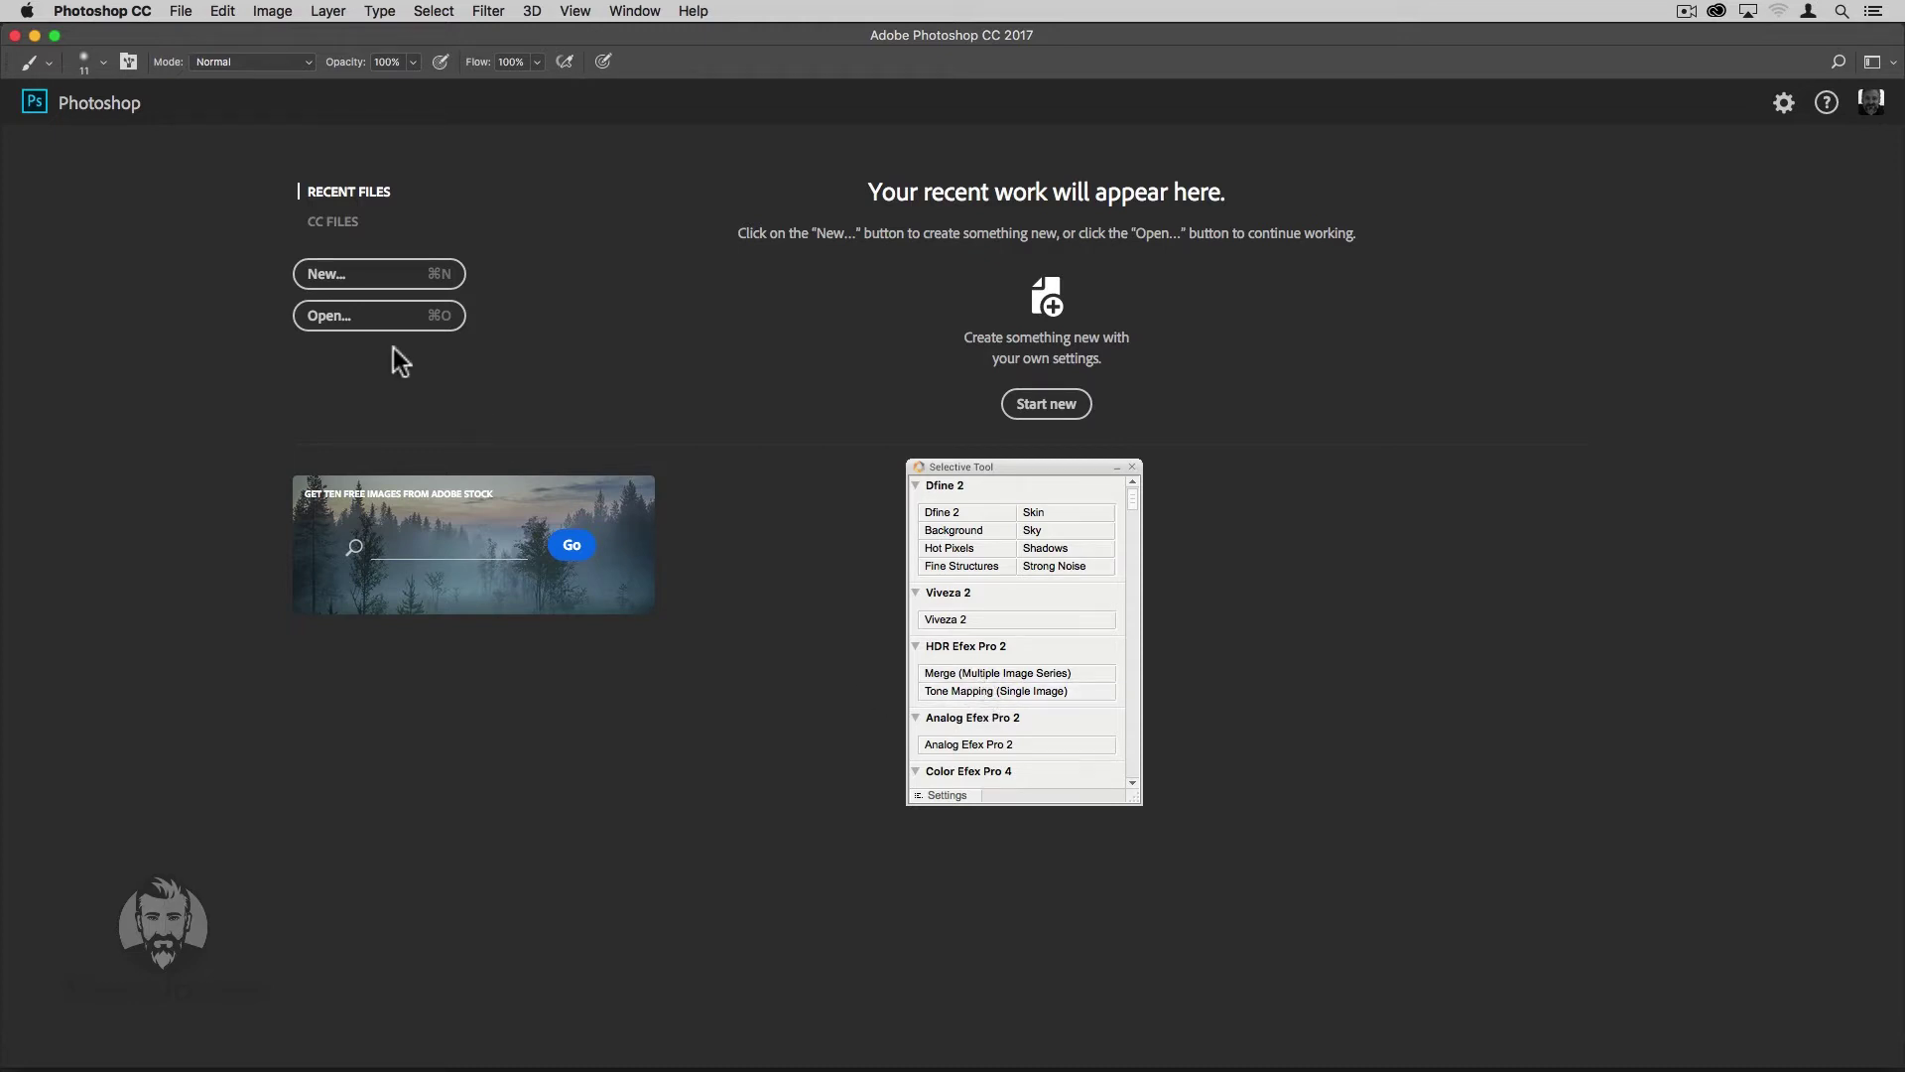
Start File > Automate > Merge to HDR Efex Pro 2 and browse for the bracketed exposures.
{"action": "left_click", "coordinate": [180, 11]}
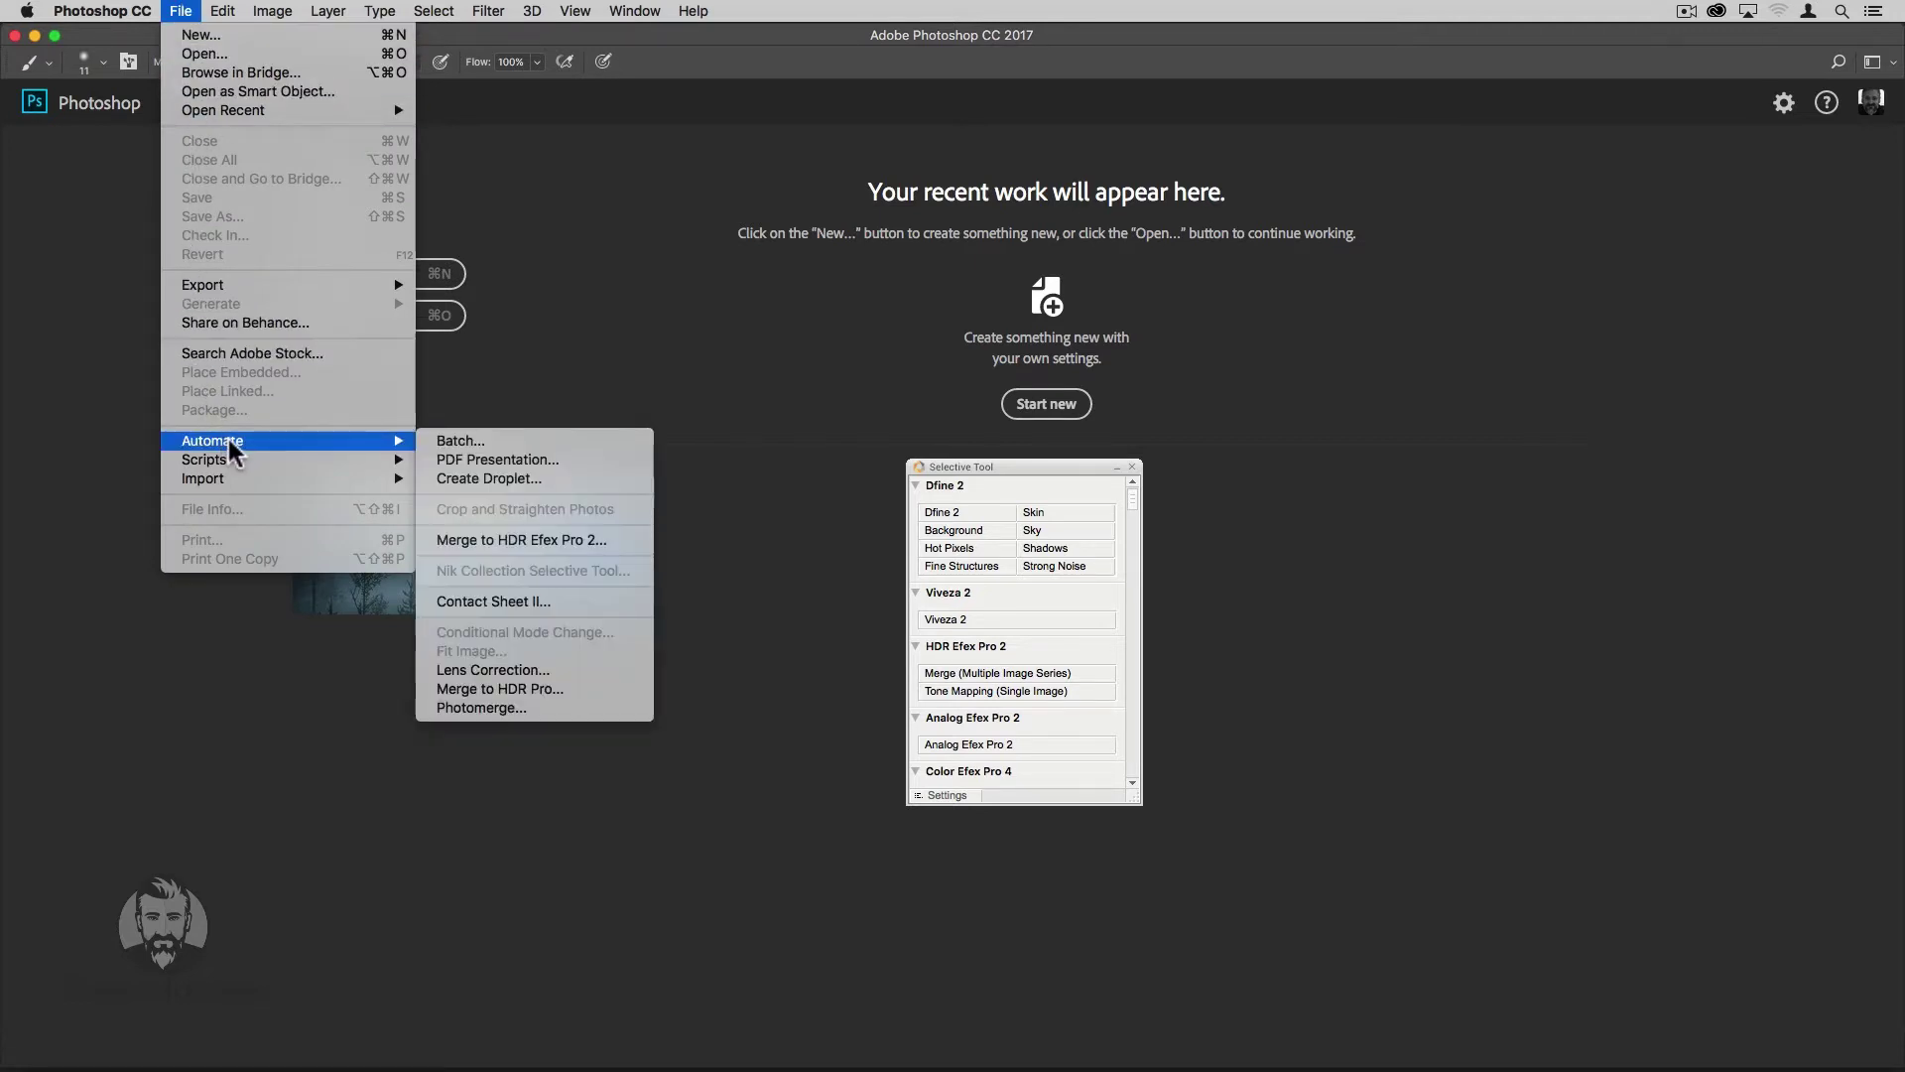
{"action": "mouse_move", "coordinate": [211, 441]}
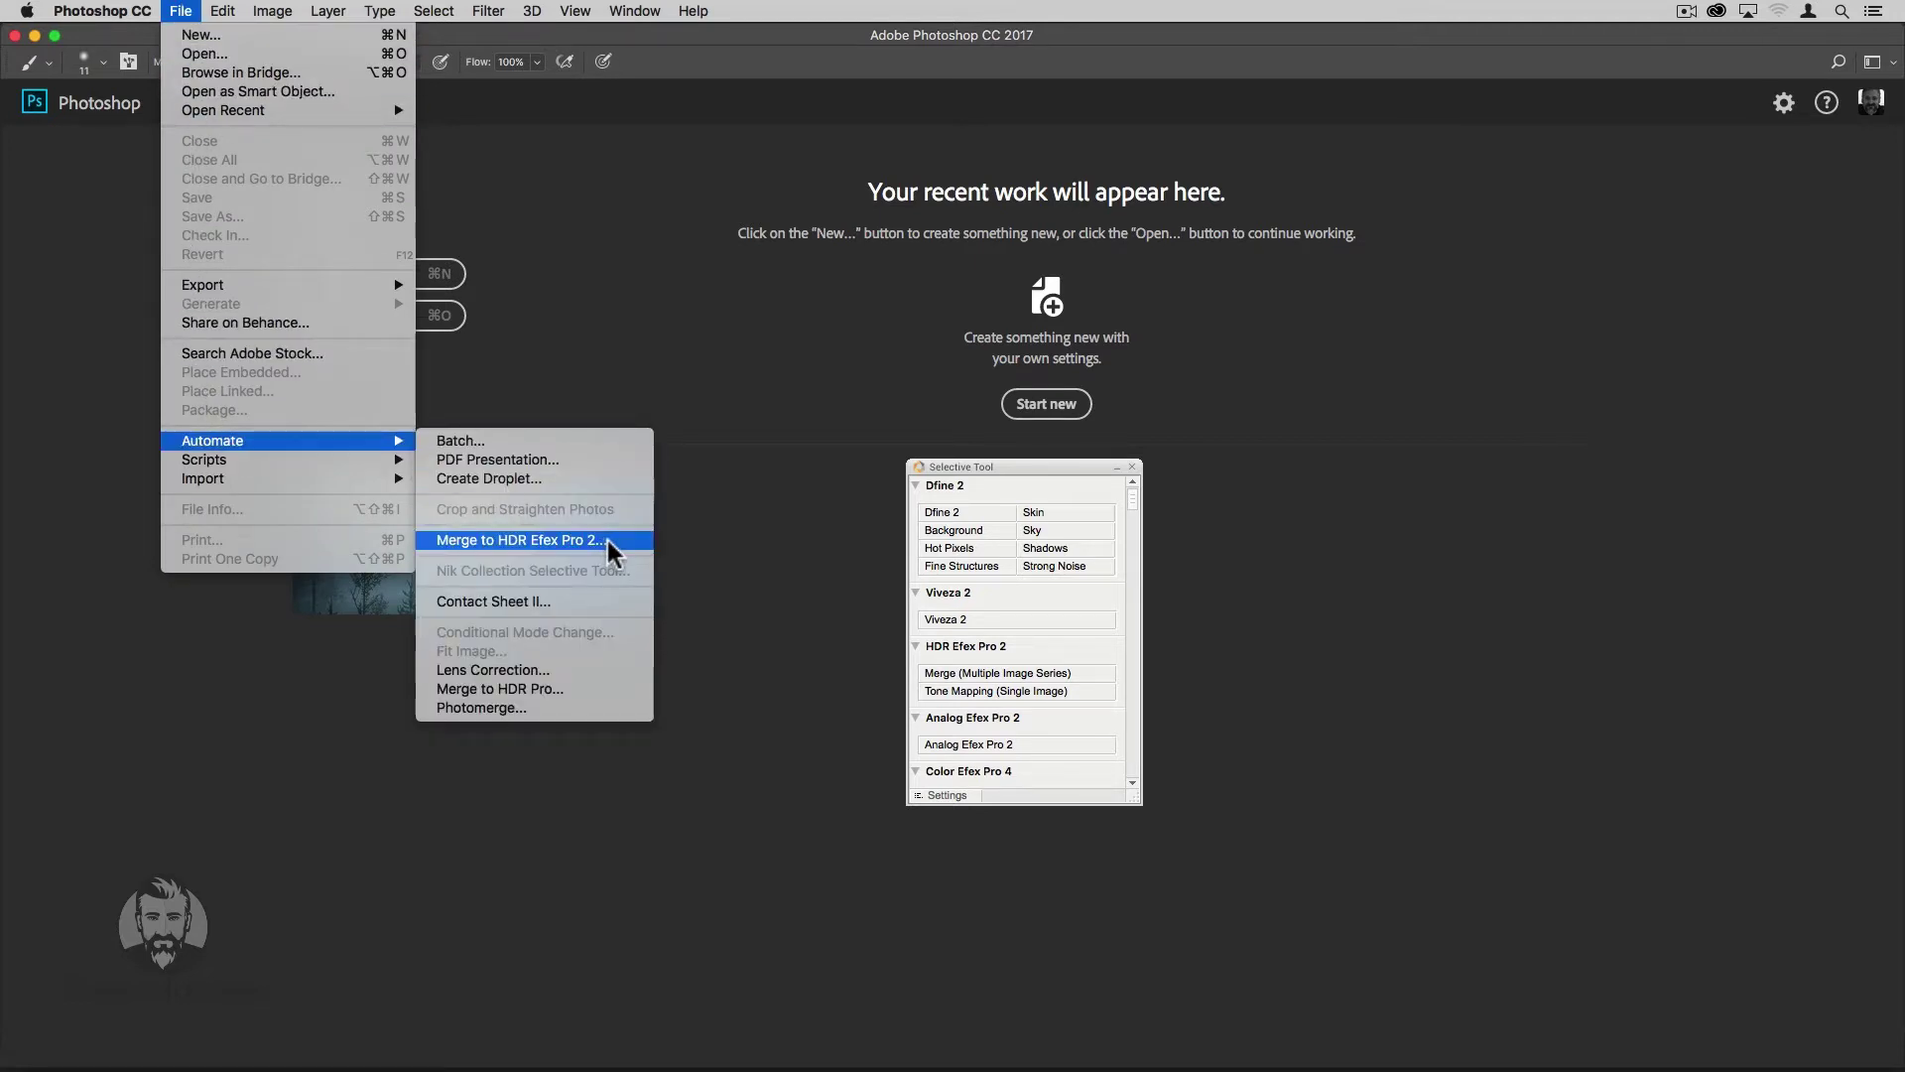
{"action": "left_click", "coordinate": [609, 549]}
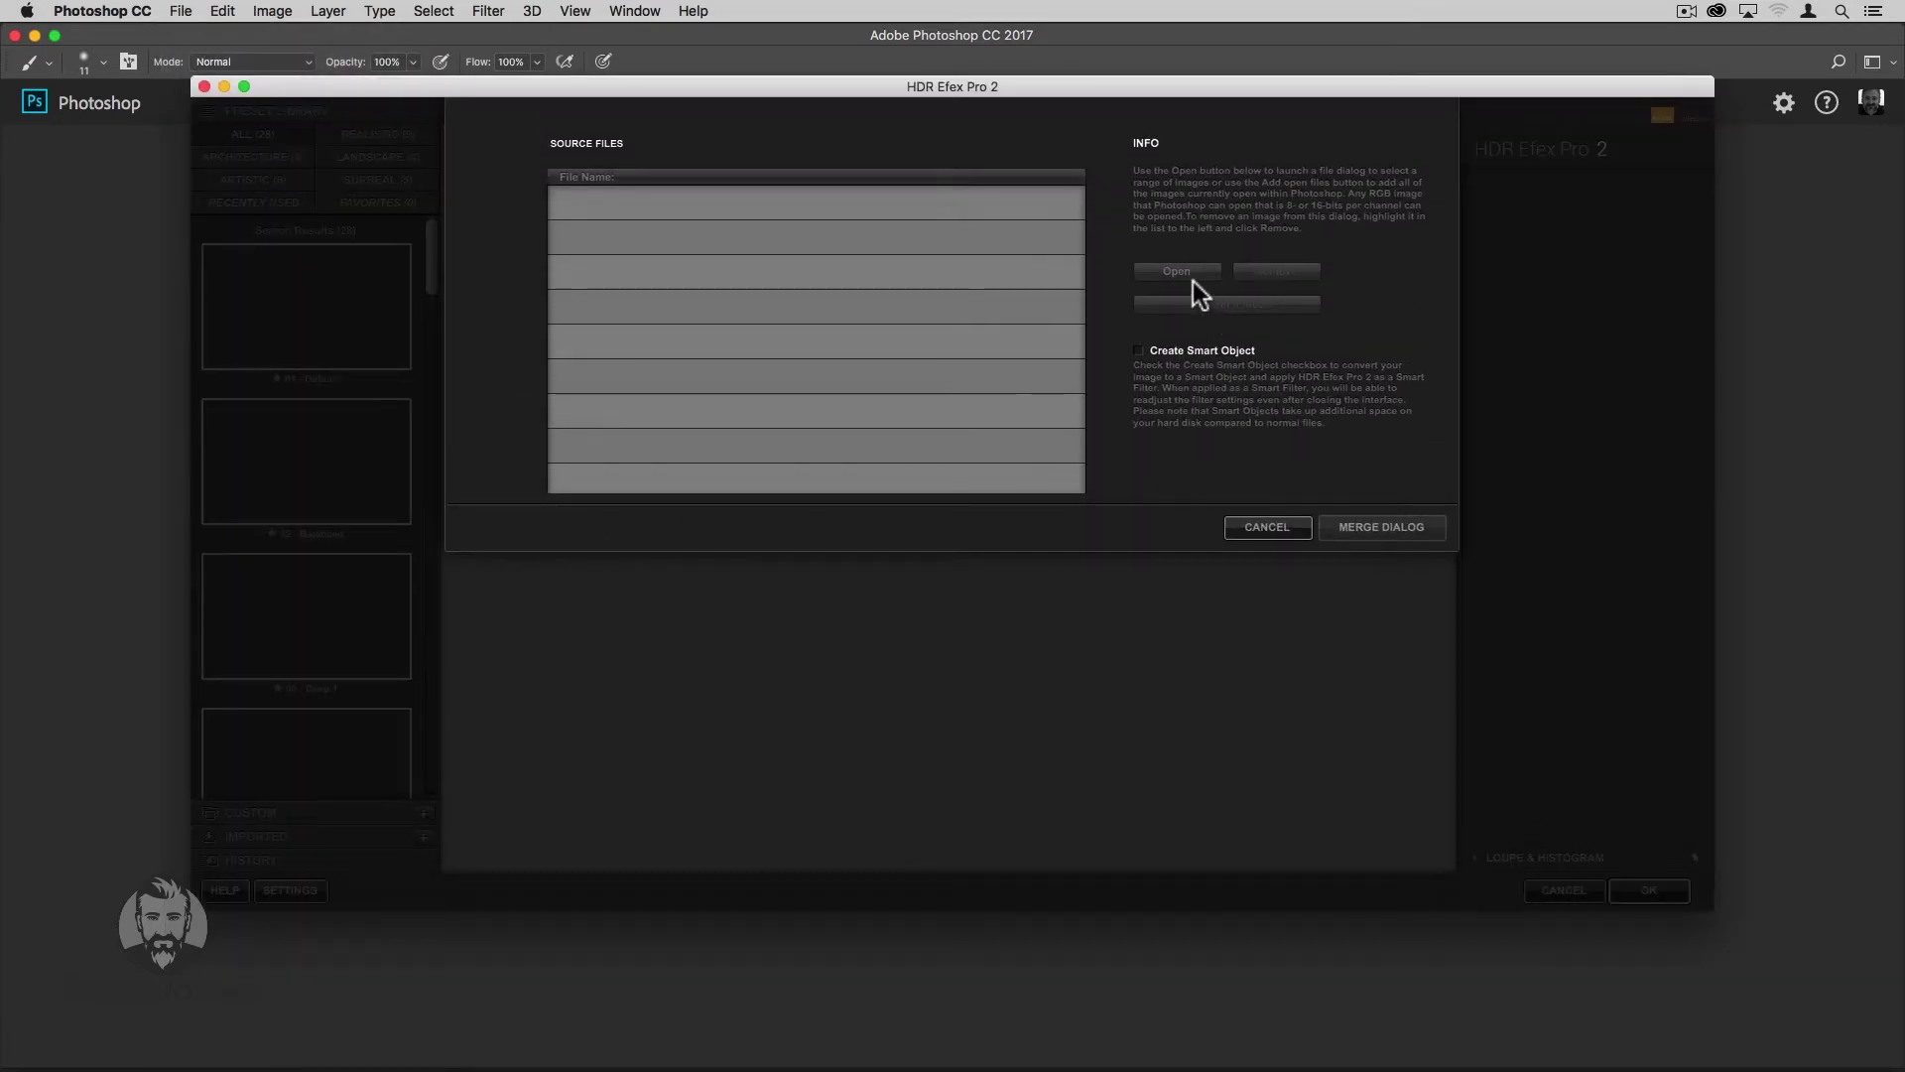
{"action": "left_click", "coordinate": [1188, 274]}
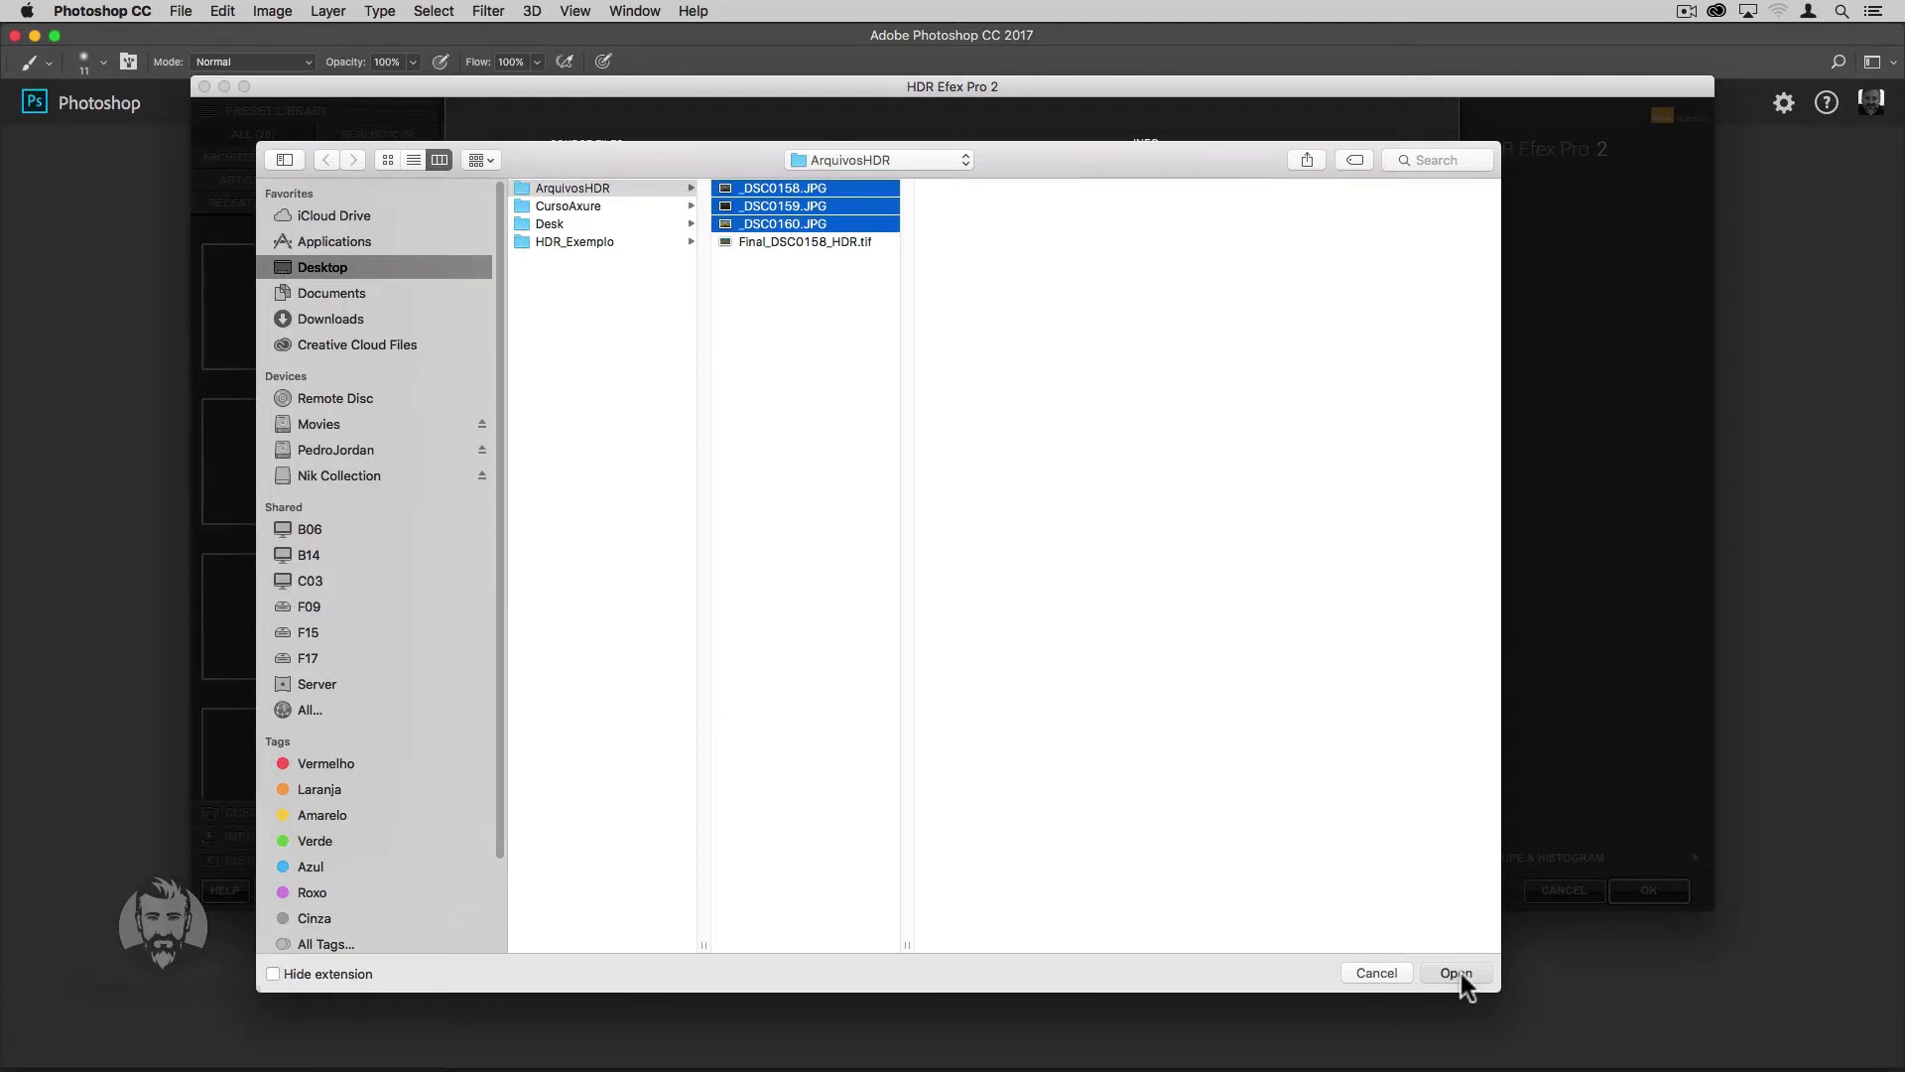
Load the three bridge exposures, enable Ghost Reduction in the merge settings, and create the HDR.
{"action": "left_click", "coordinate": [1461, 972]}
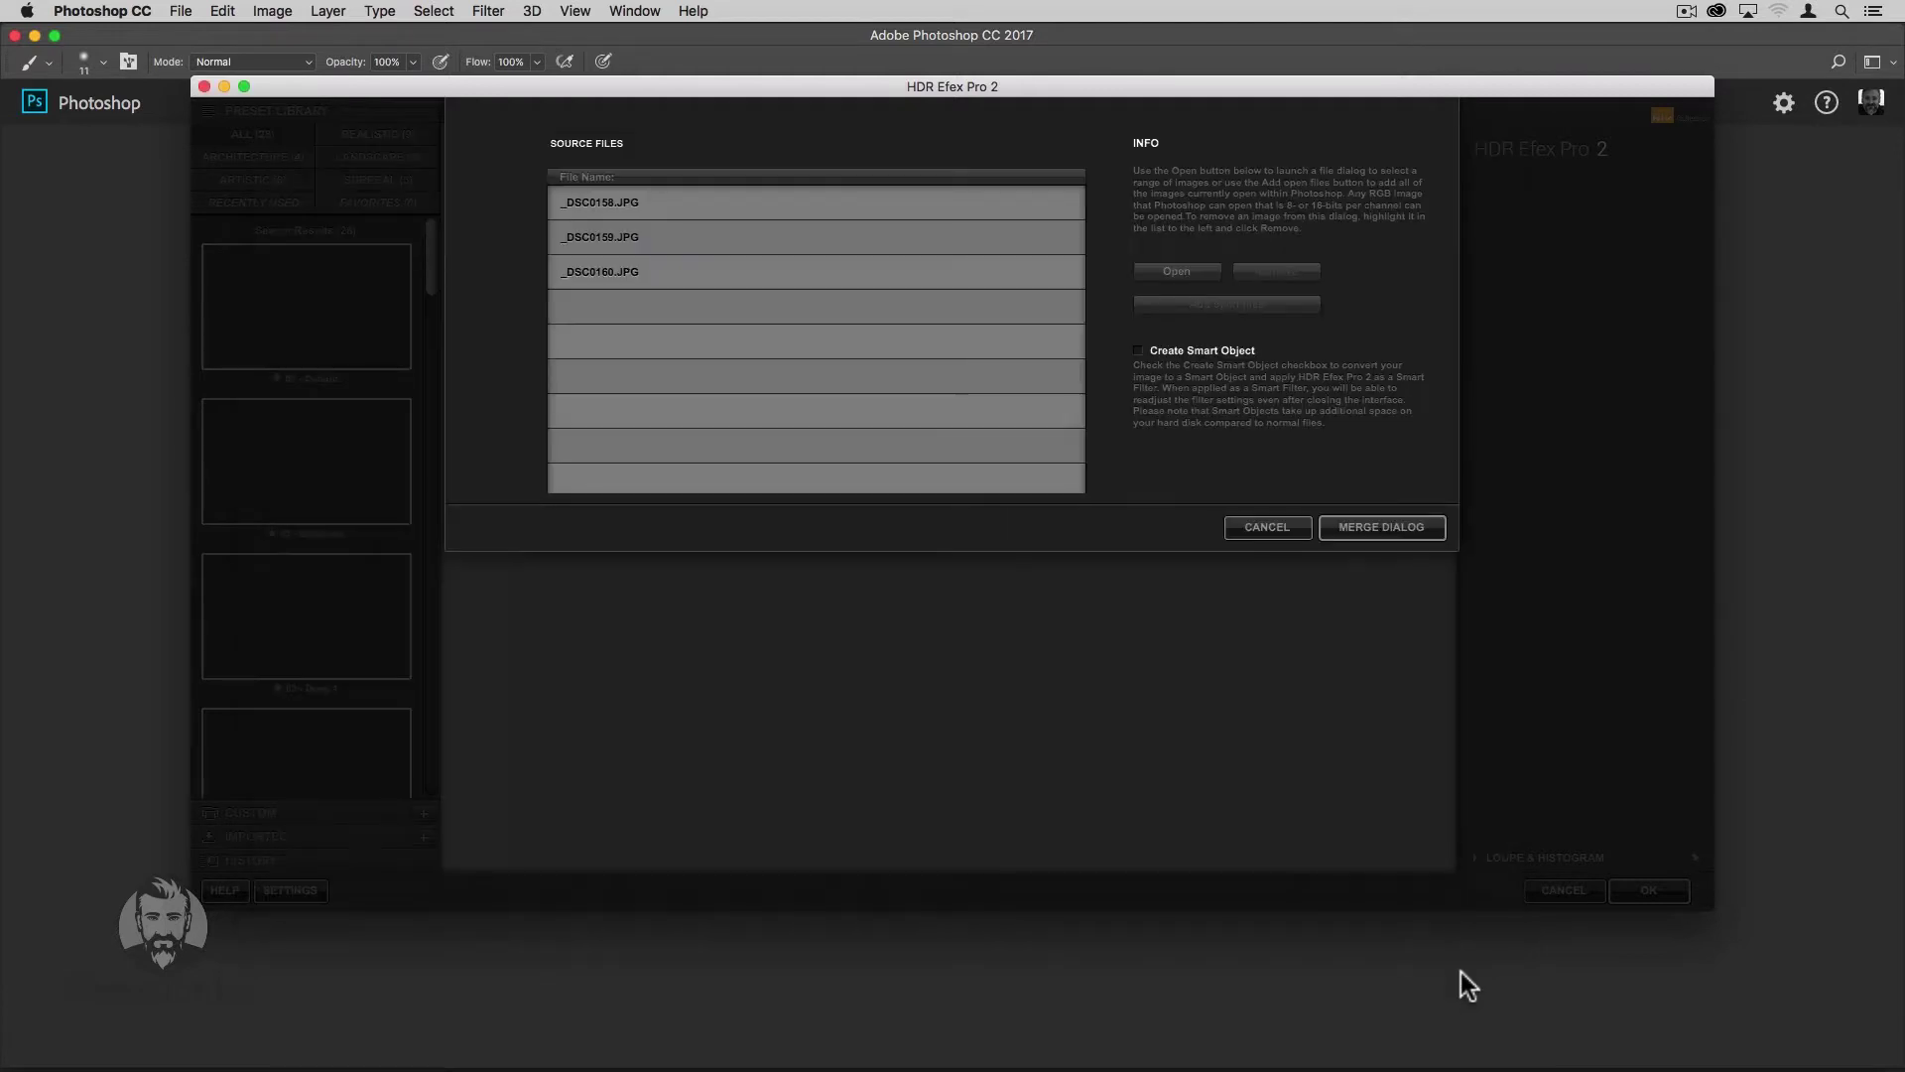
{"action": "left_click", "coordinate": [1370, 528]}
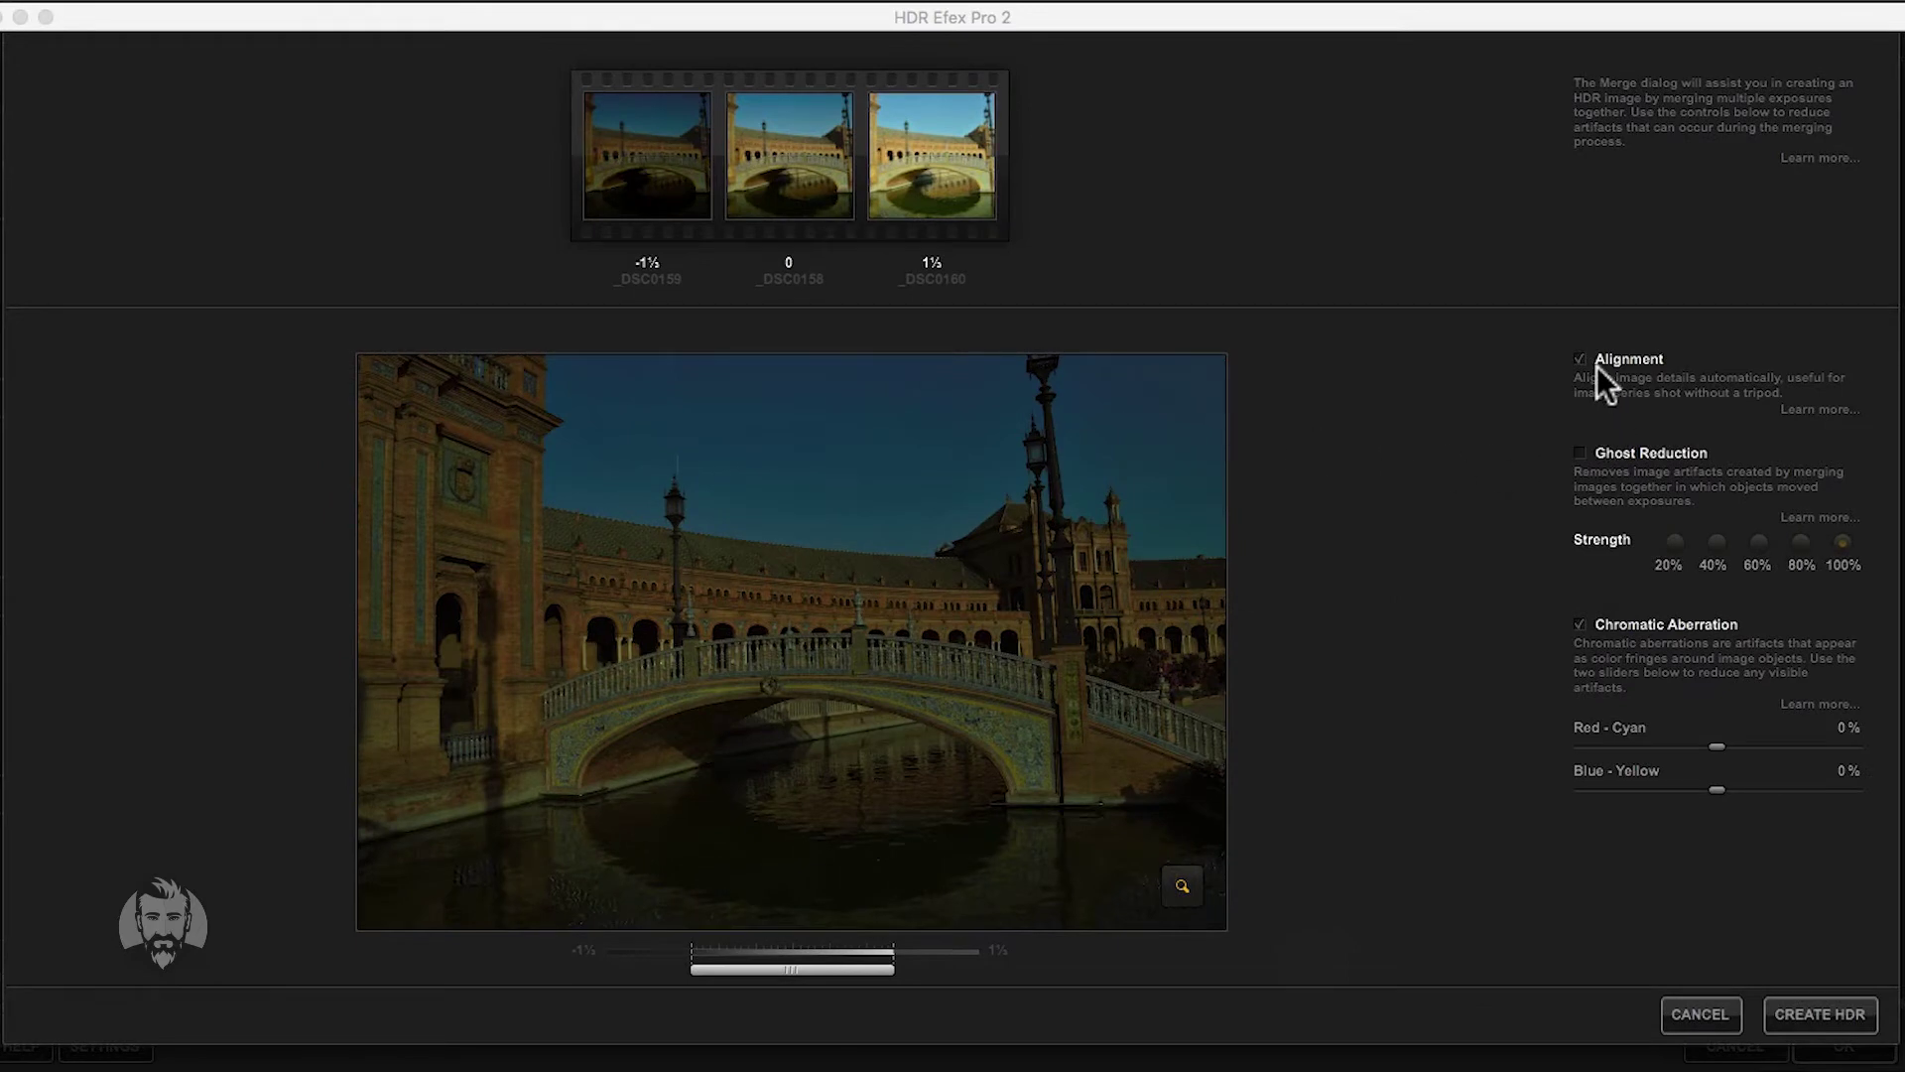
{"action": "left_click", "coordinate": [1610, 452]}
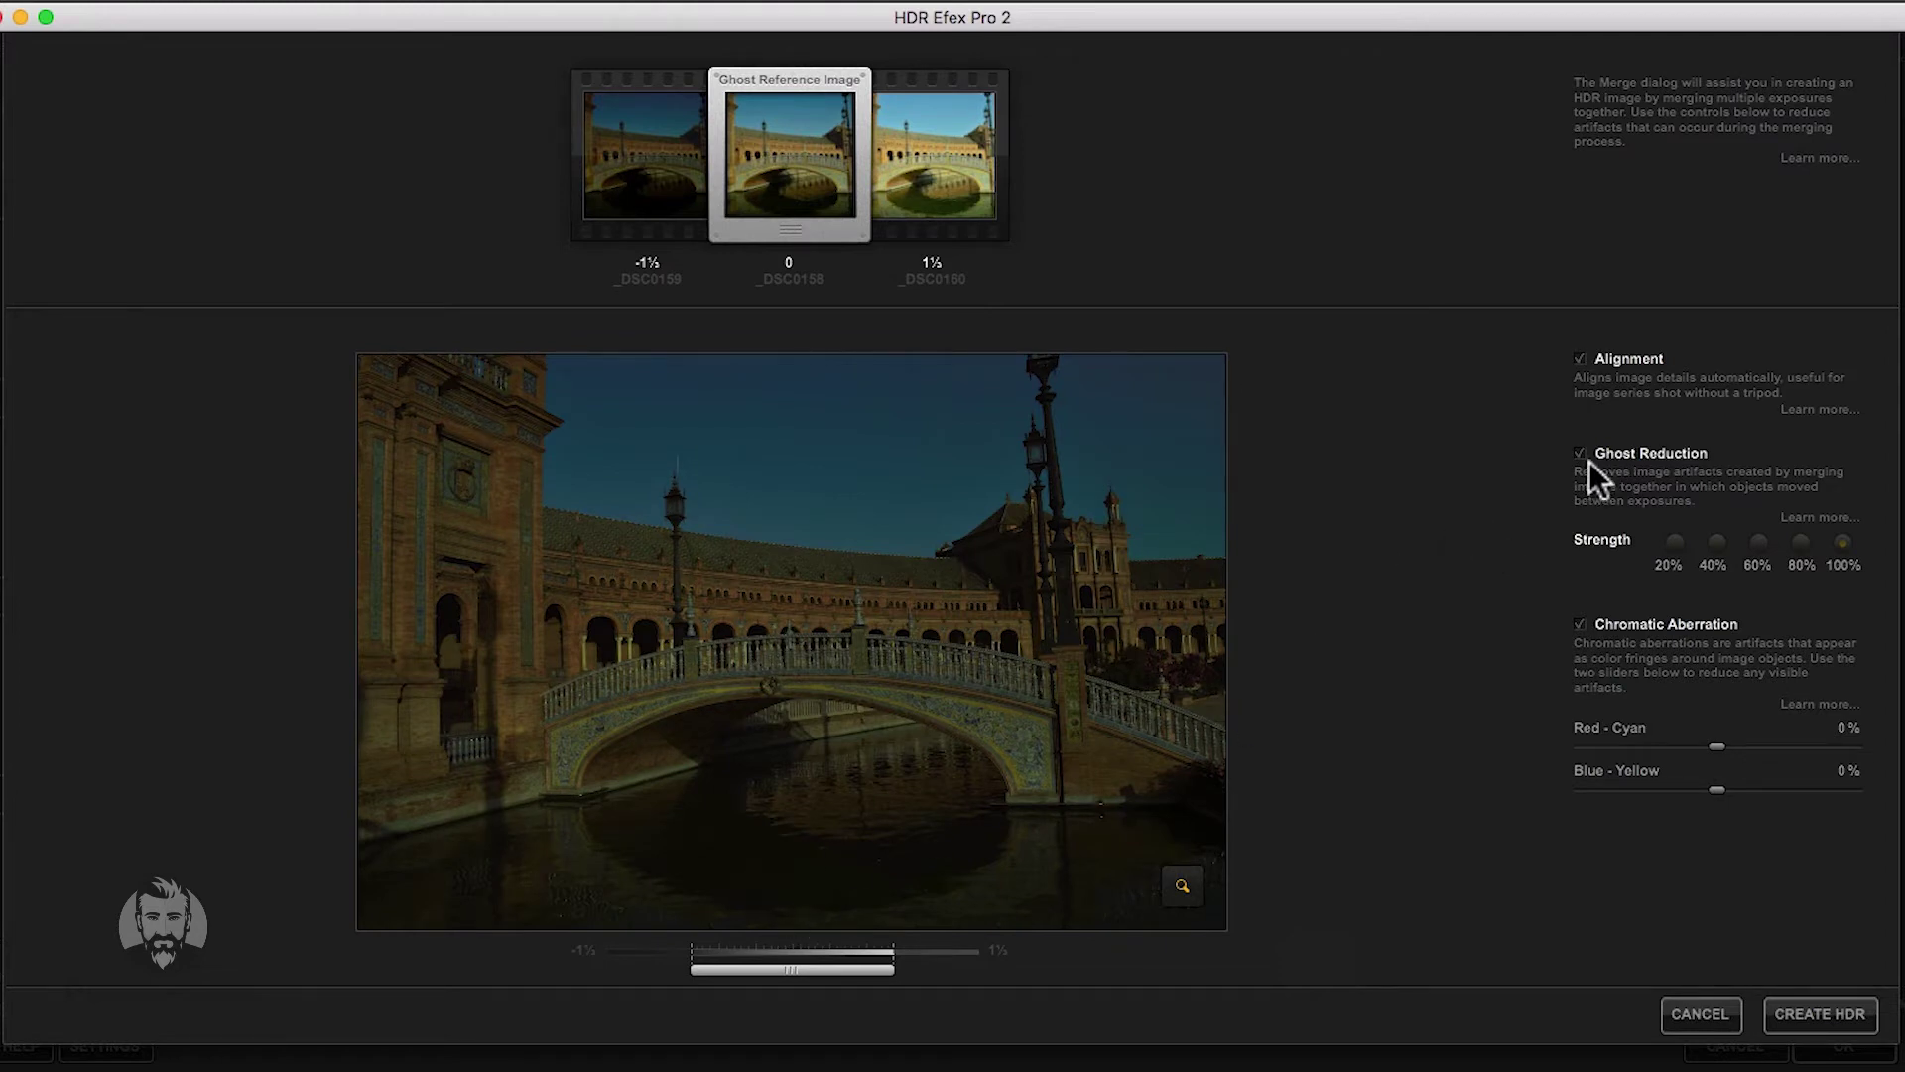
{"action": "left_click", "coordinate": [1581, 453]}
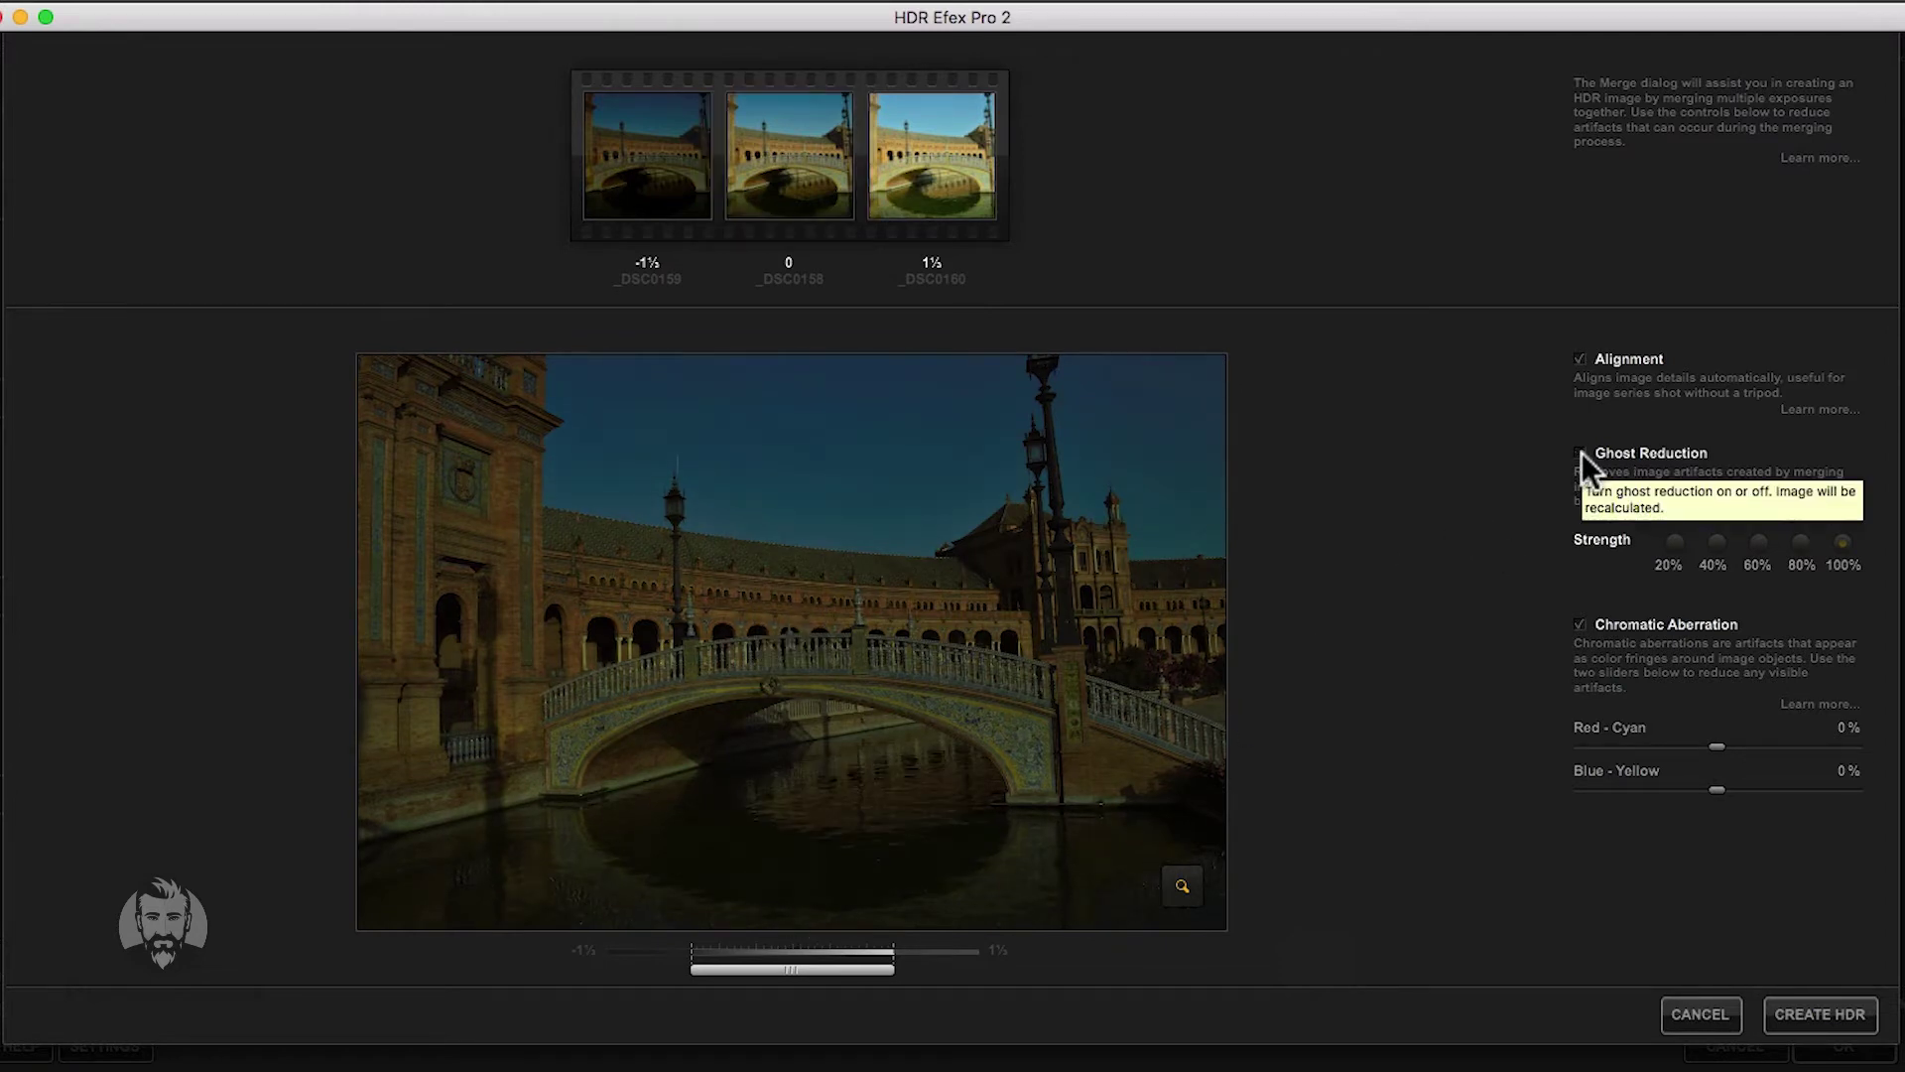
{"action": "left_click", "coordinate": [1581, 454]}
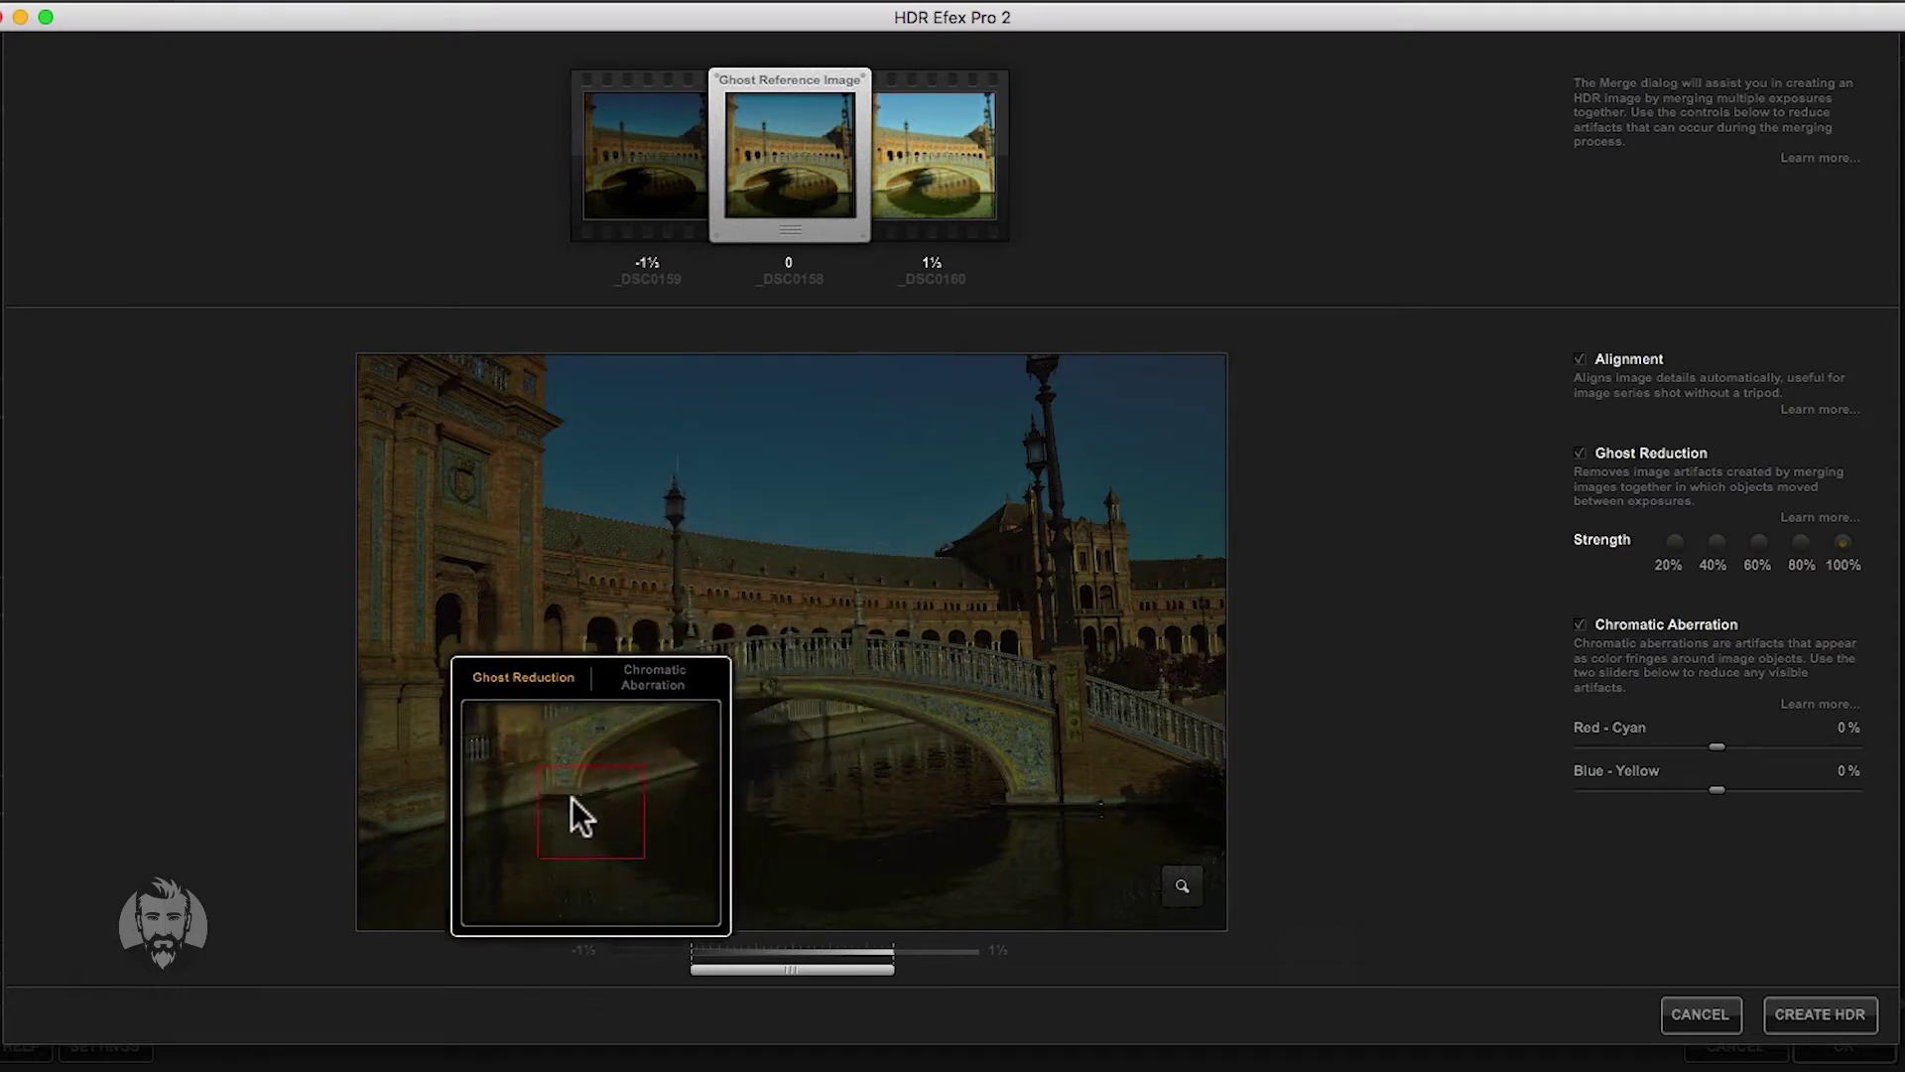
{"action": "left_click", "coordinate": [1786, 1013]}
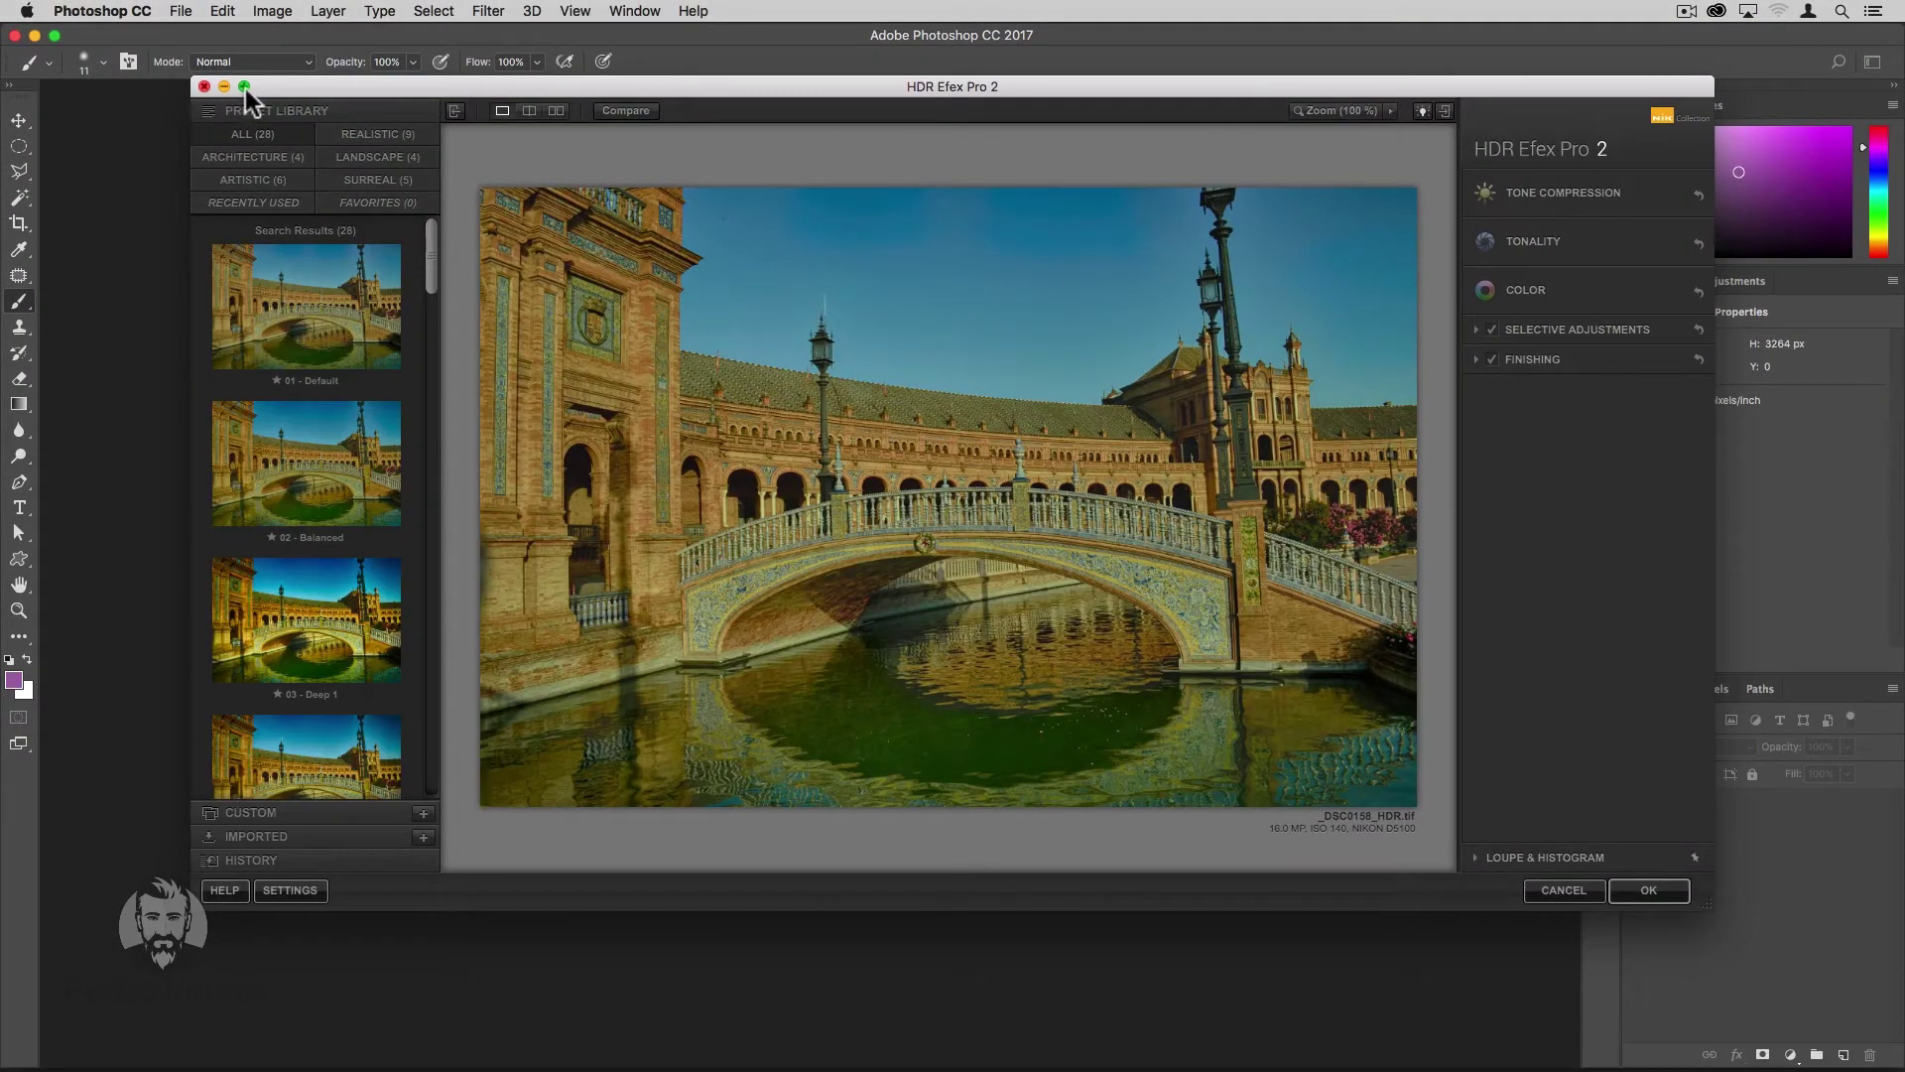
Maximize the HDR Efex window and try the Deep 1 and B&W (realistic) presets.
{"action": "left_click", "coordinate": [244, 86]}
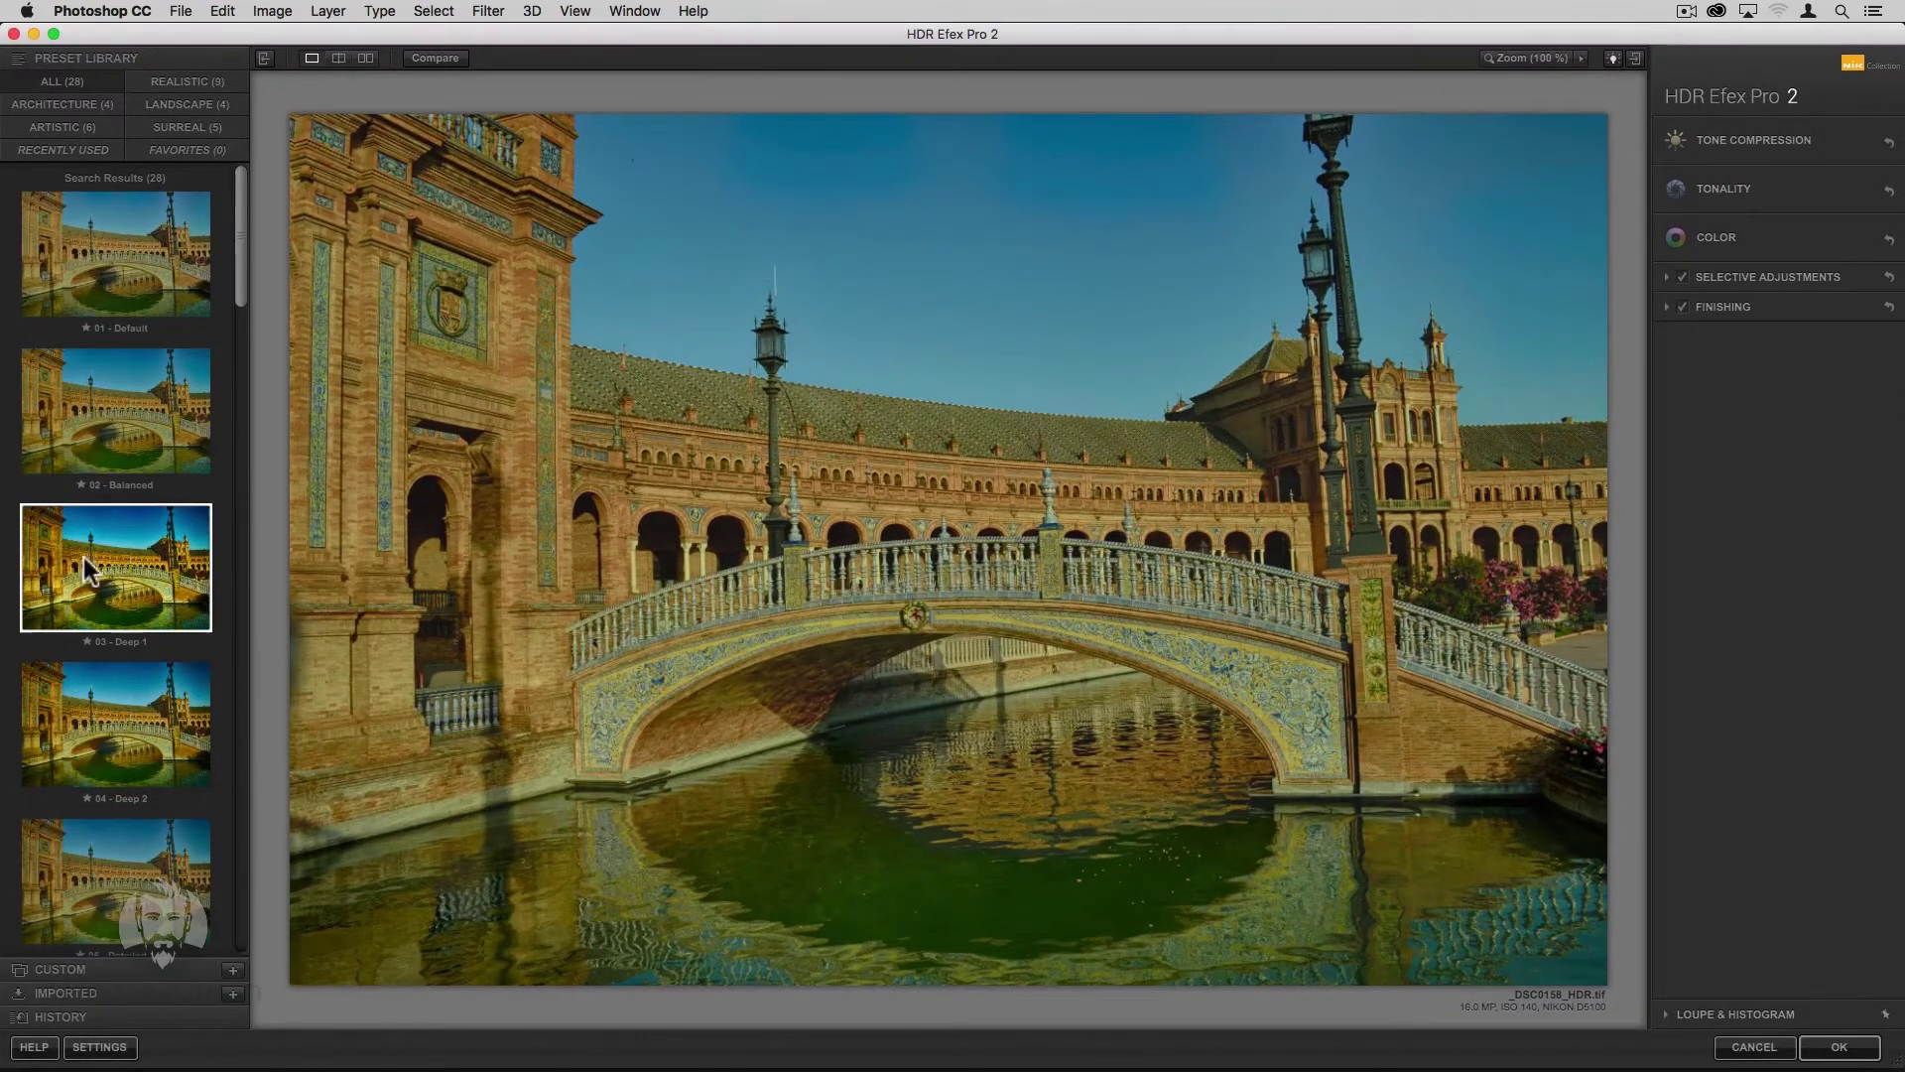
{"action": "left_click", "coordinate": [81, 590]}
{"action": "scroll", "coordinate": [85, 589], "scroll_direction": "down", "scroll_amount": 5}
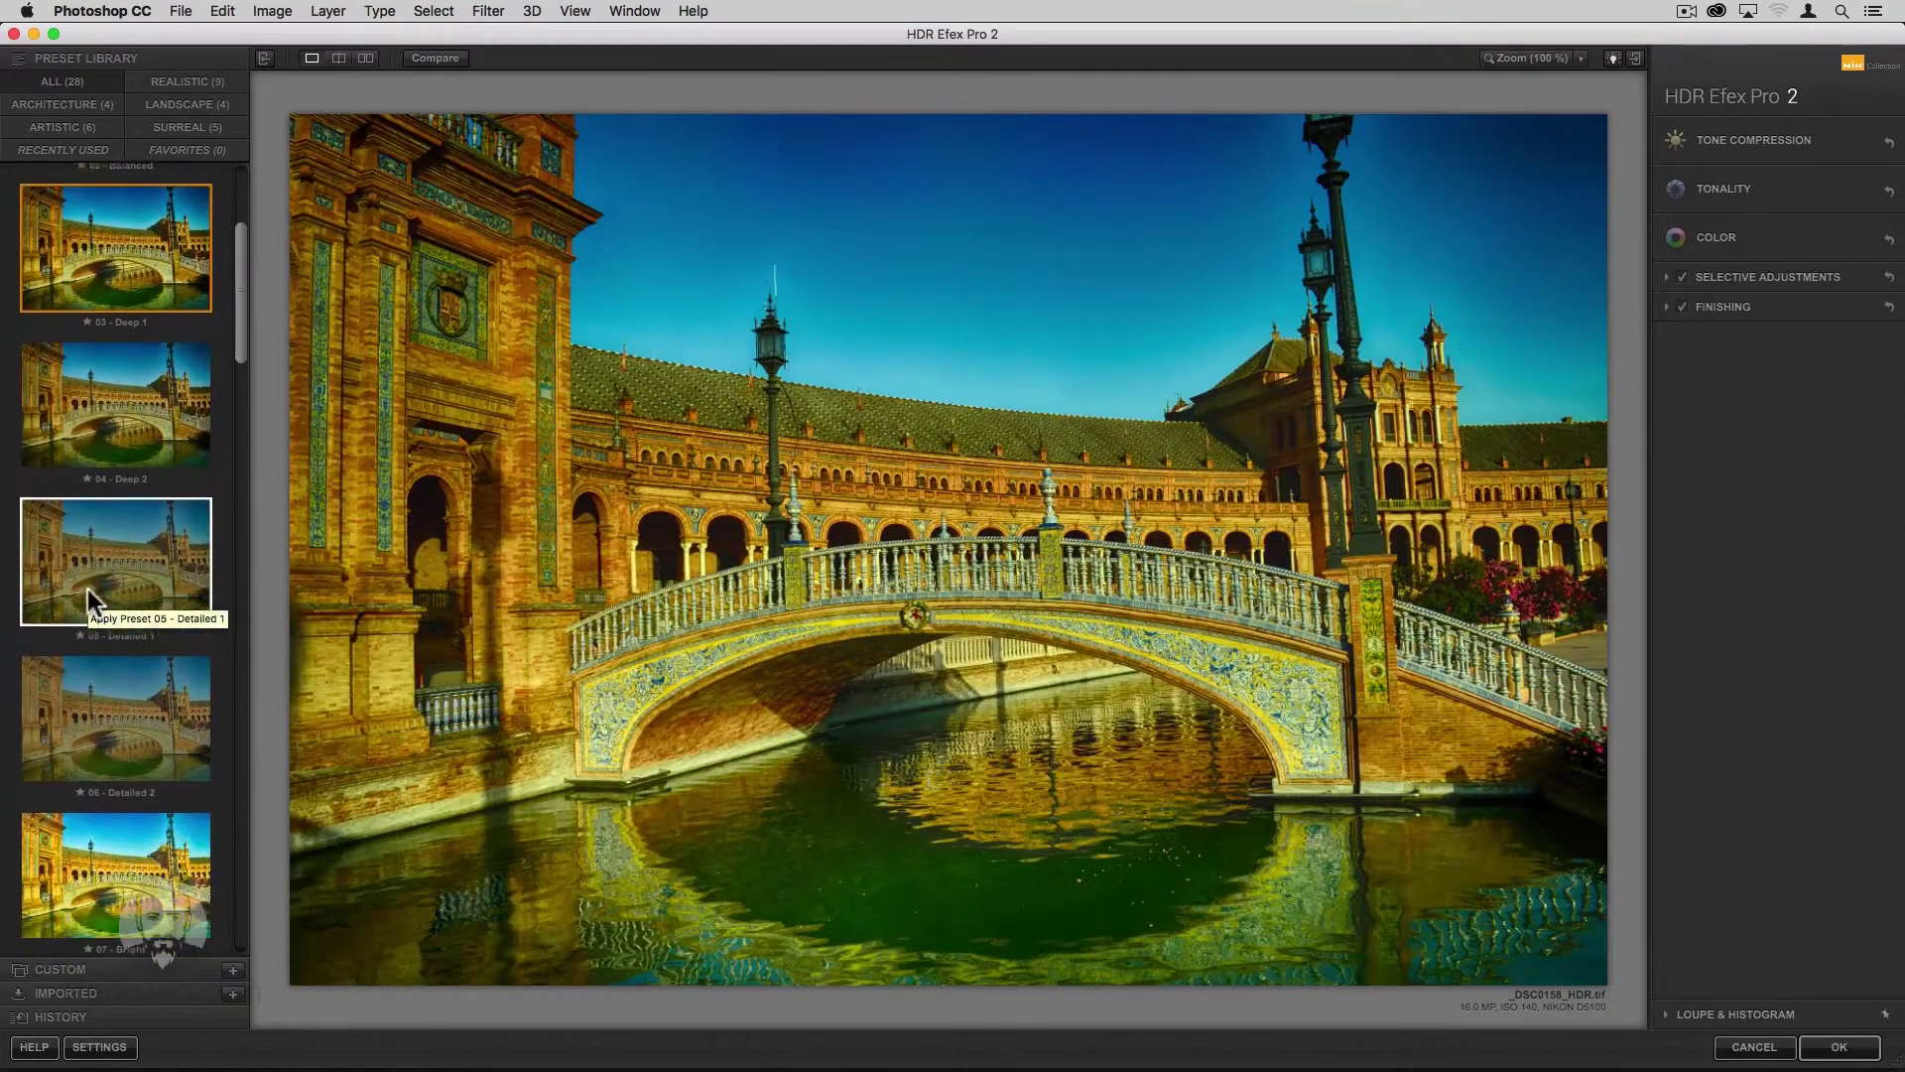
{"action": "scroll", "coordinate": [88, 588], "scroll_direction": "down", "scroll_amount": 2}
{"action": "scroll", "coordinate": [87, 587], "scroll_direction": "down", "scroll_amount": 1}
{"action": "scroll", "coordinate": [87, 587], "scroll_direction": "down", "scroll_amount": 2}
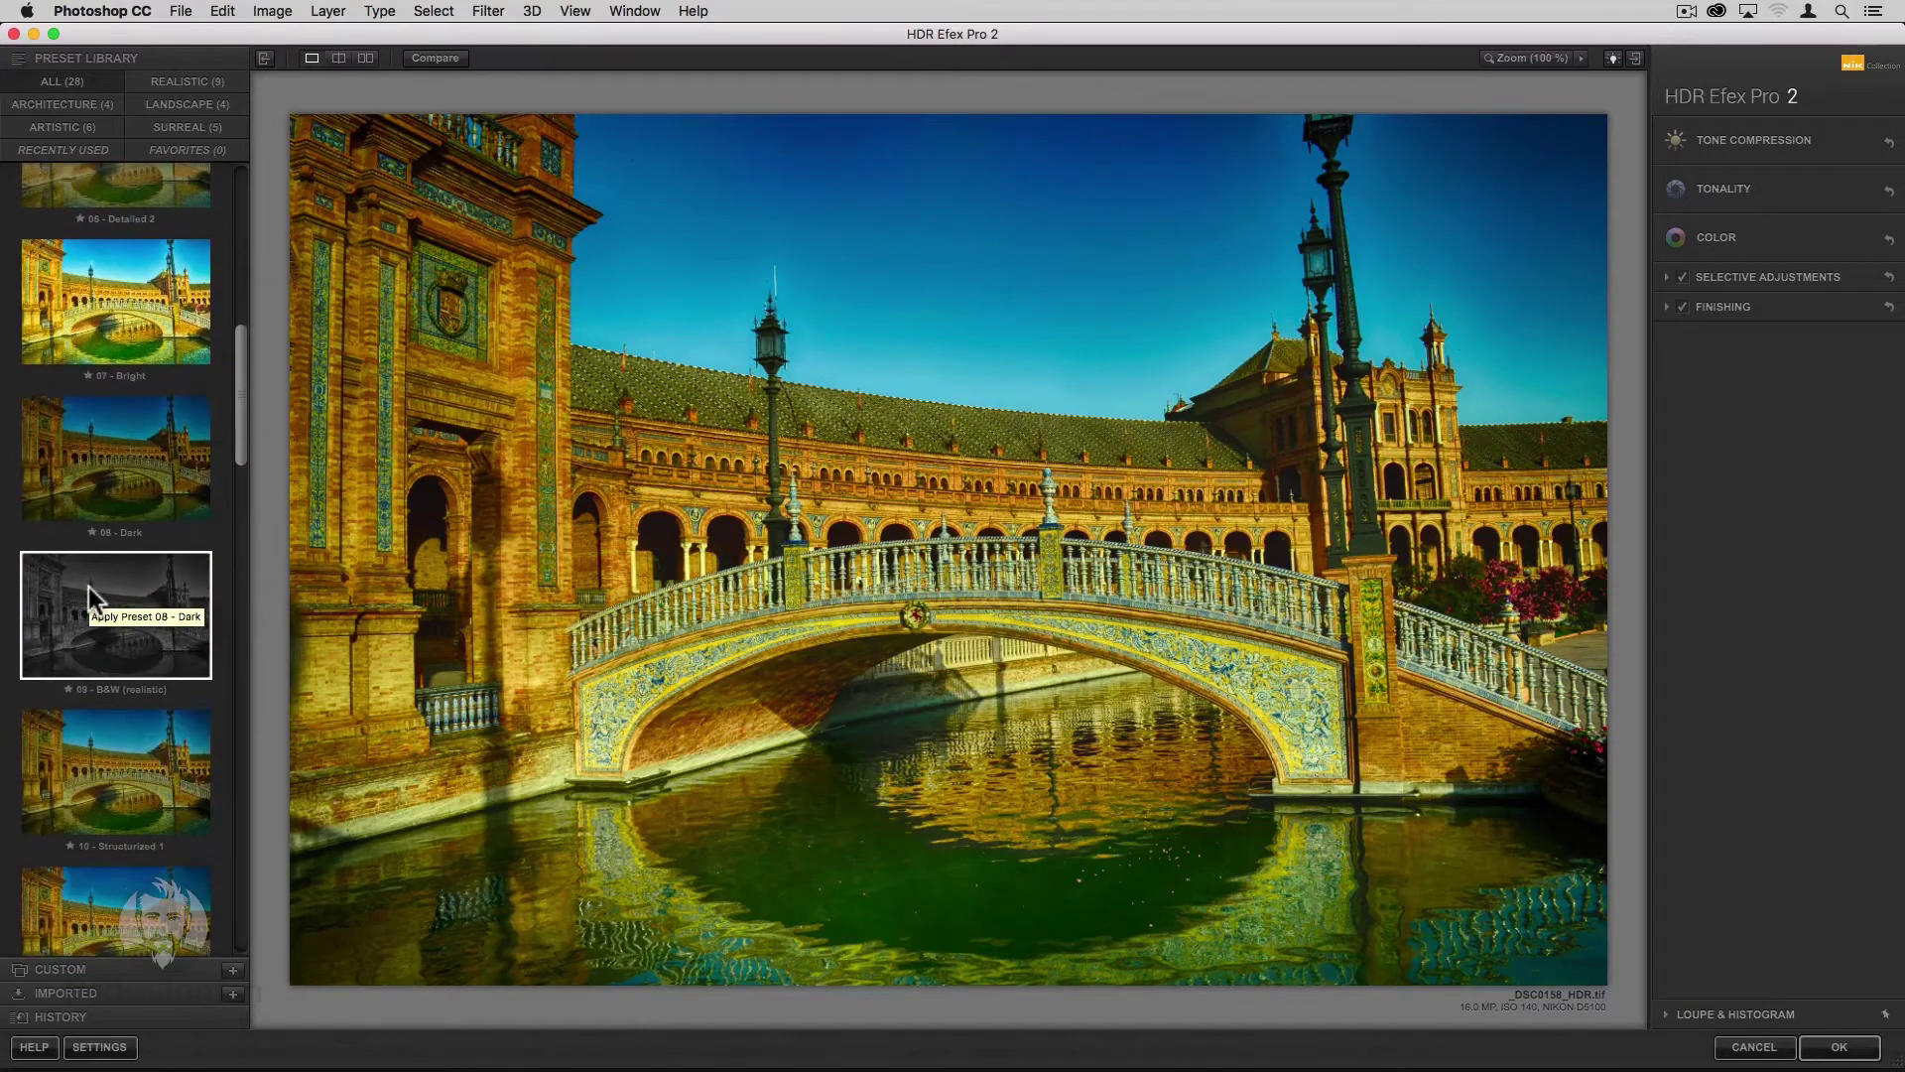
{"action": "left_click", "coordinate": [87, 586]}
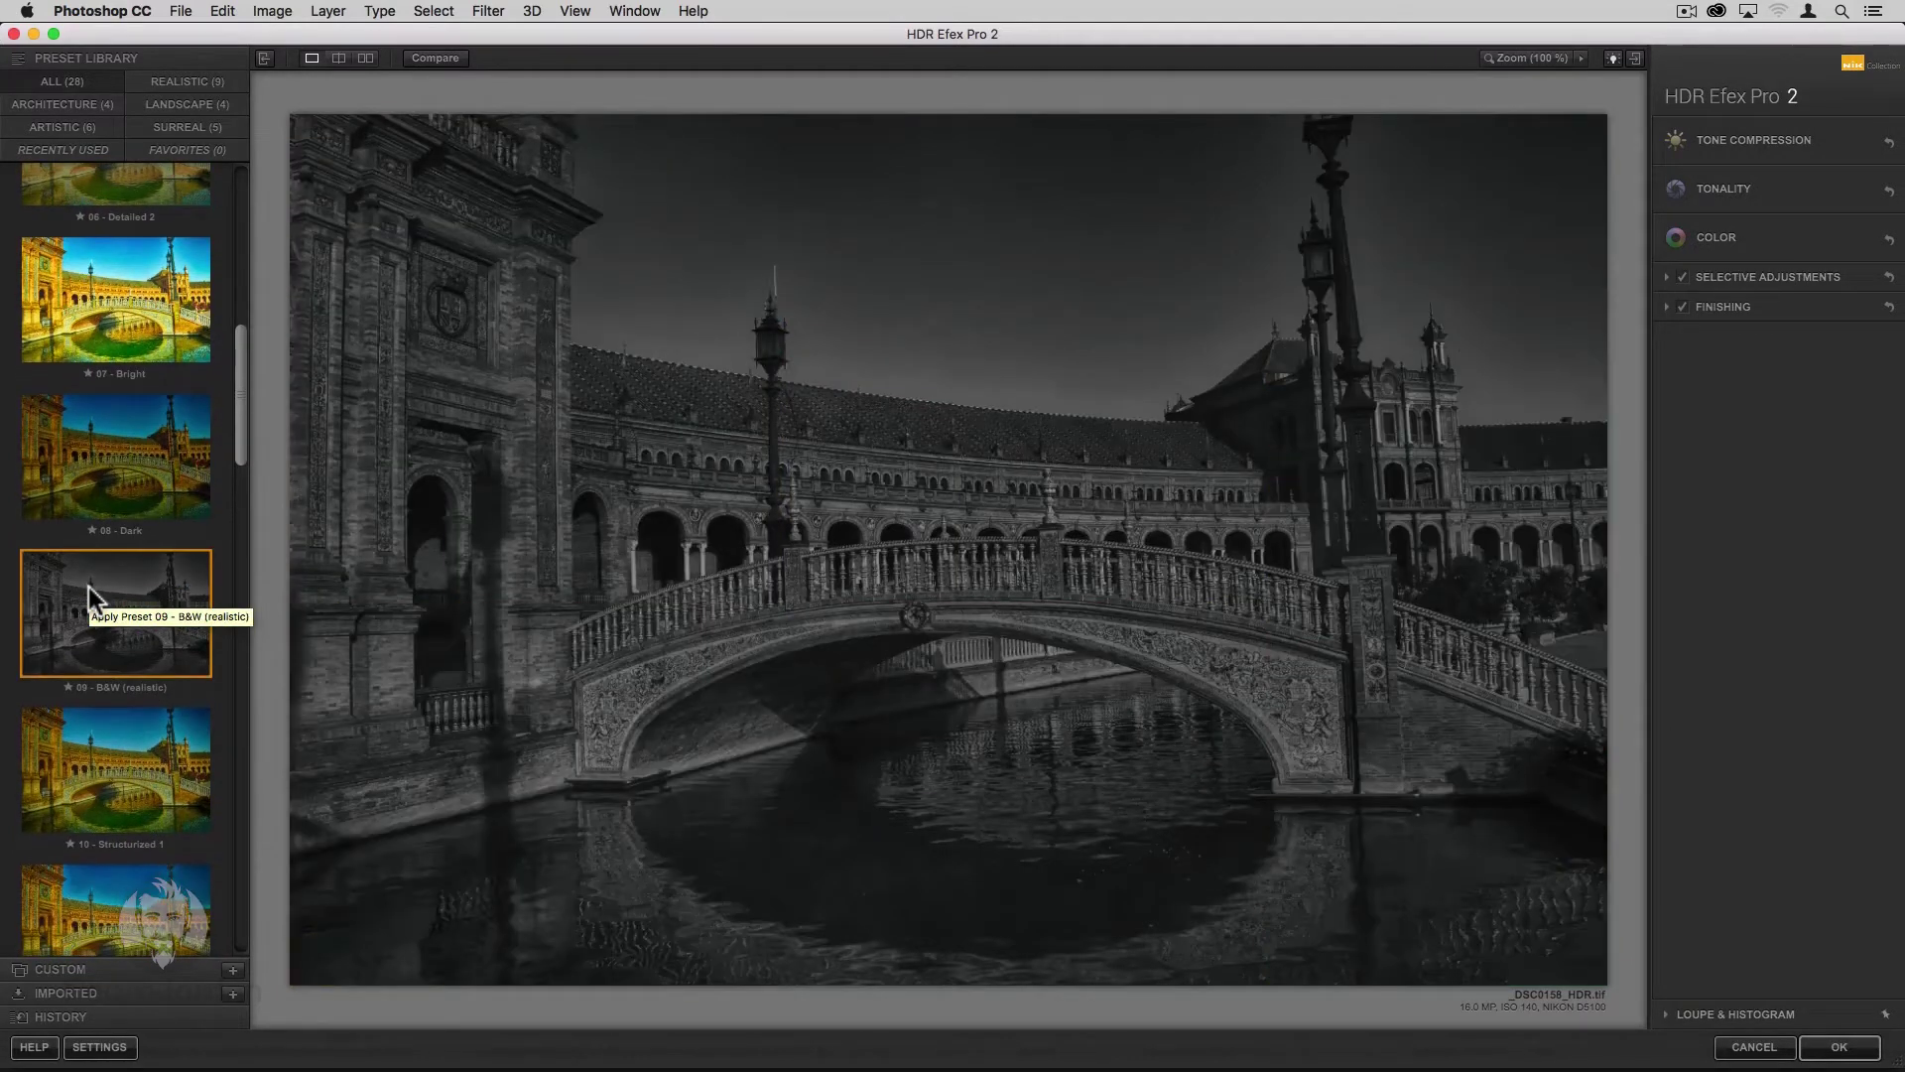
Preview Late Summer, then apply the 15 - B&W (artistic) preset.
{"action": "scroll", "coordinate": [87, 586], "scroll_direction": "down", "scroll_amount": 2}
{"action": "scroll", "coordinate": [87, 586], "scroll_direction": "down", "scroll_amount": 2}
{"action": "scroll", "coordinate": [87, 586], "scroll_direction": "down", "scroll_amount": 2}
{"action": "scroll", "coordinate": [88, 586], "scroll_direction": "down", "scroll_amount": 3}
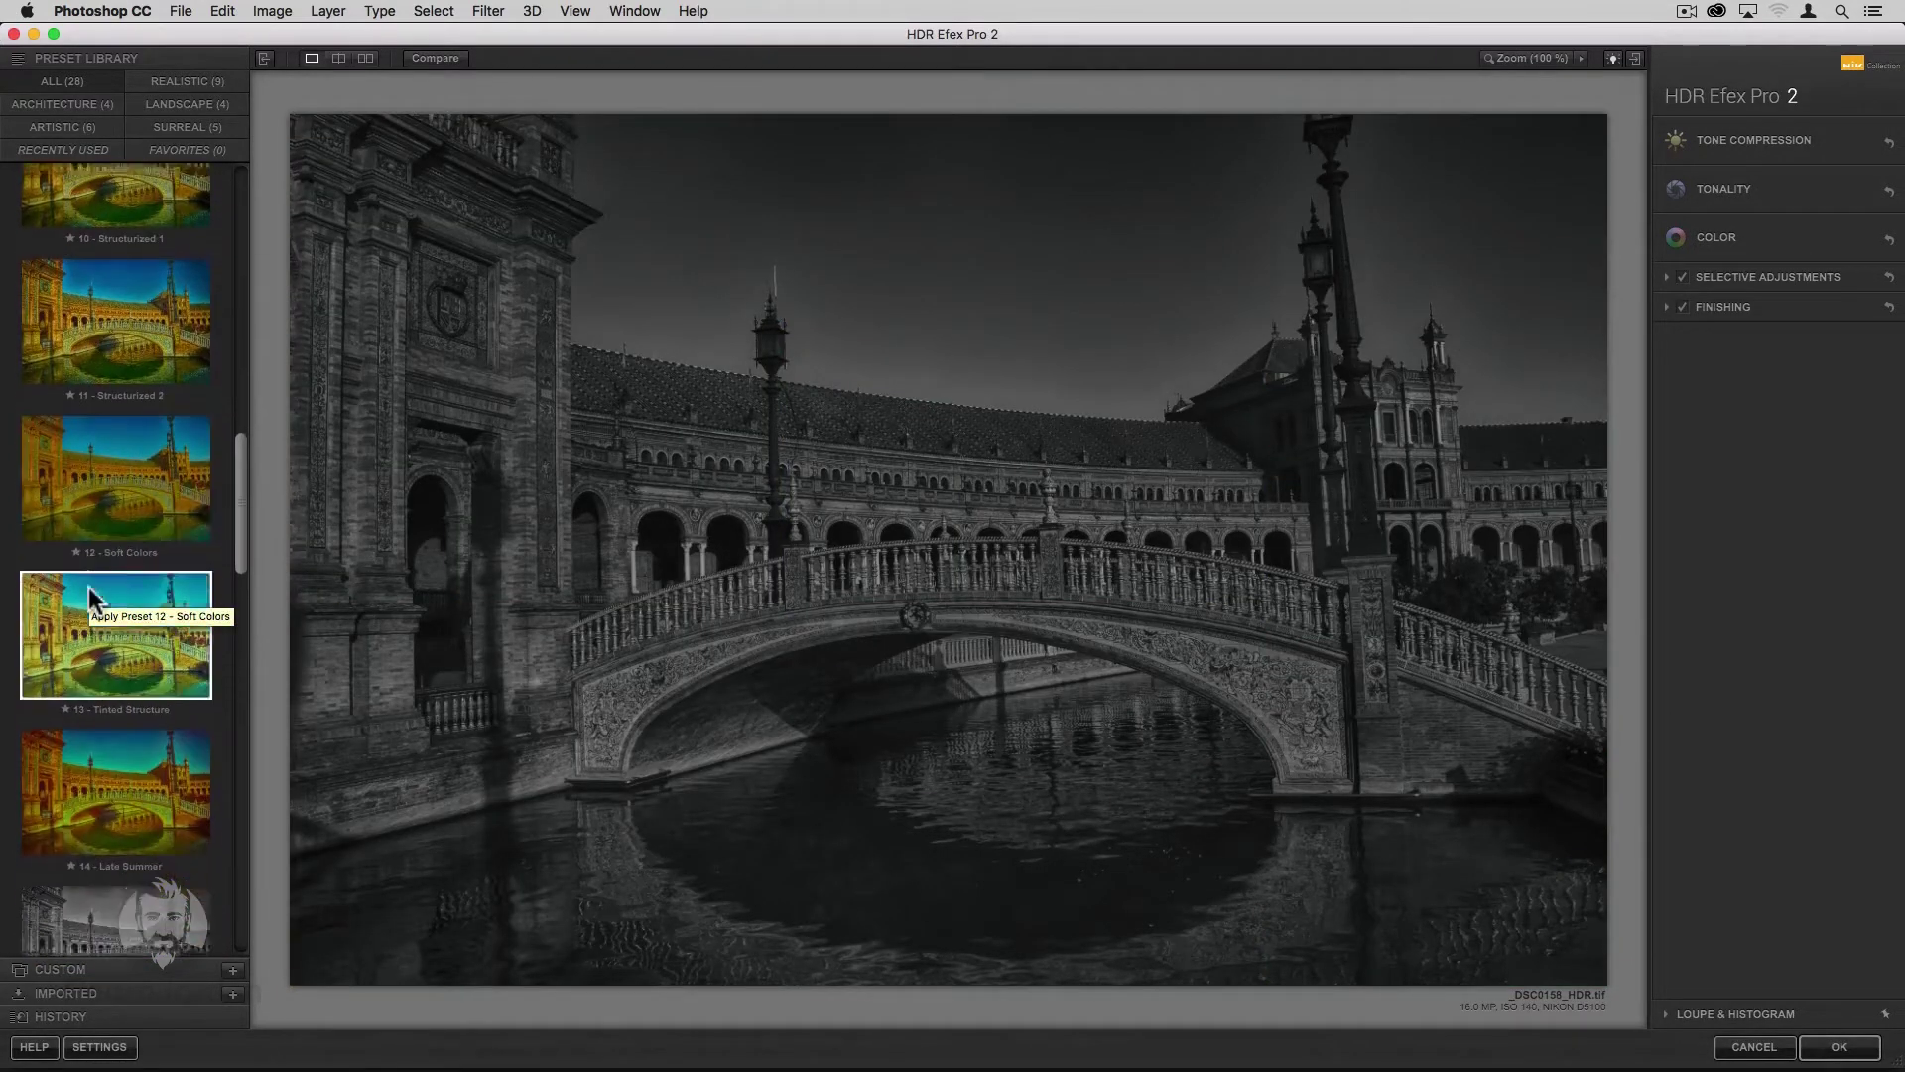
{"action": "left_click", "coordinate": [88, 587]}
{"action": "left_click", "coordinate": [191, 613]}
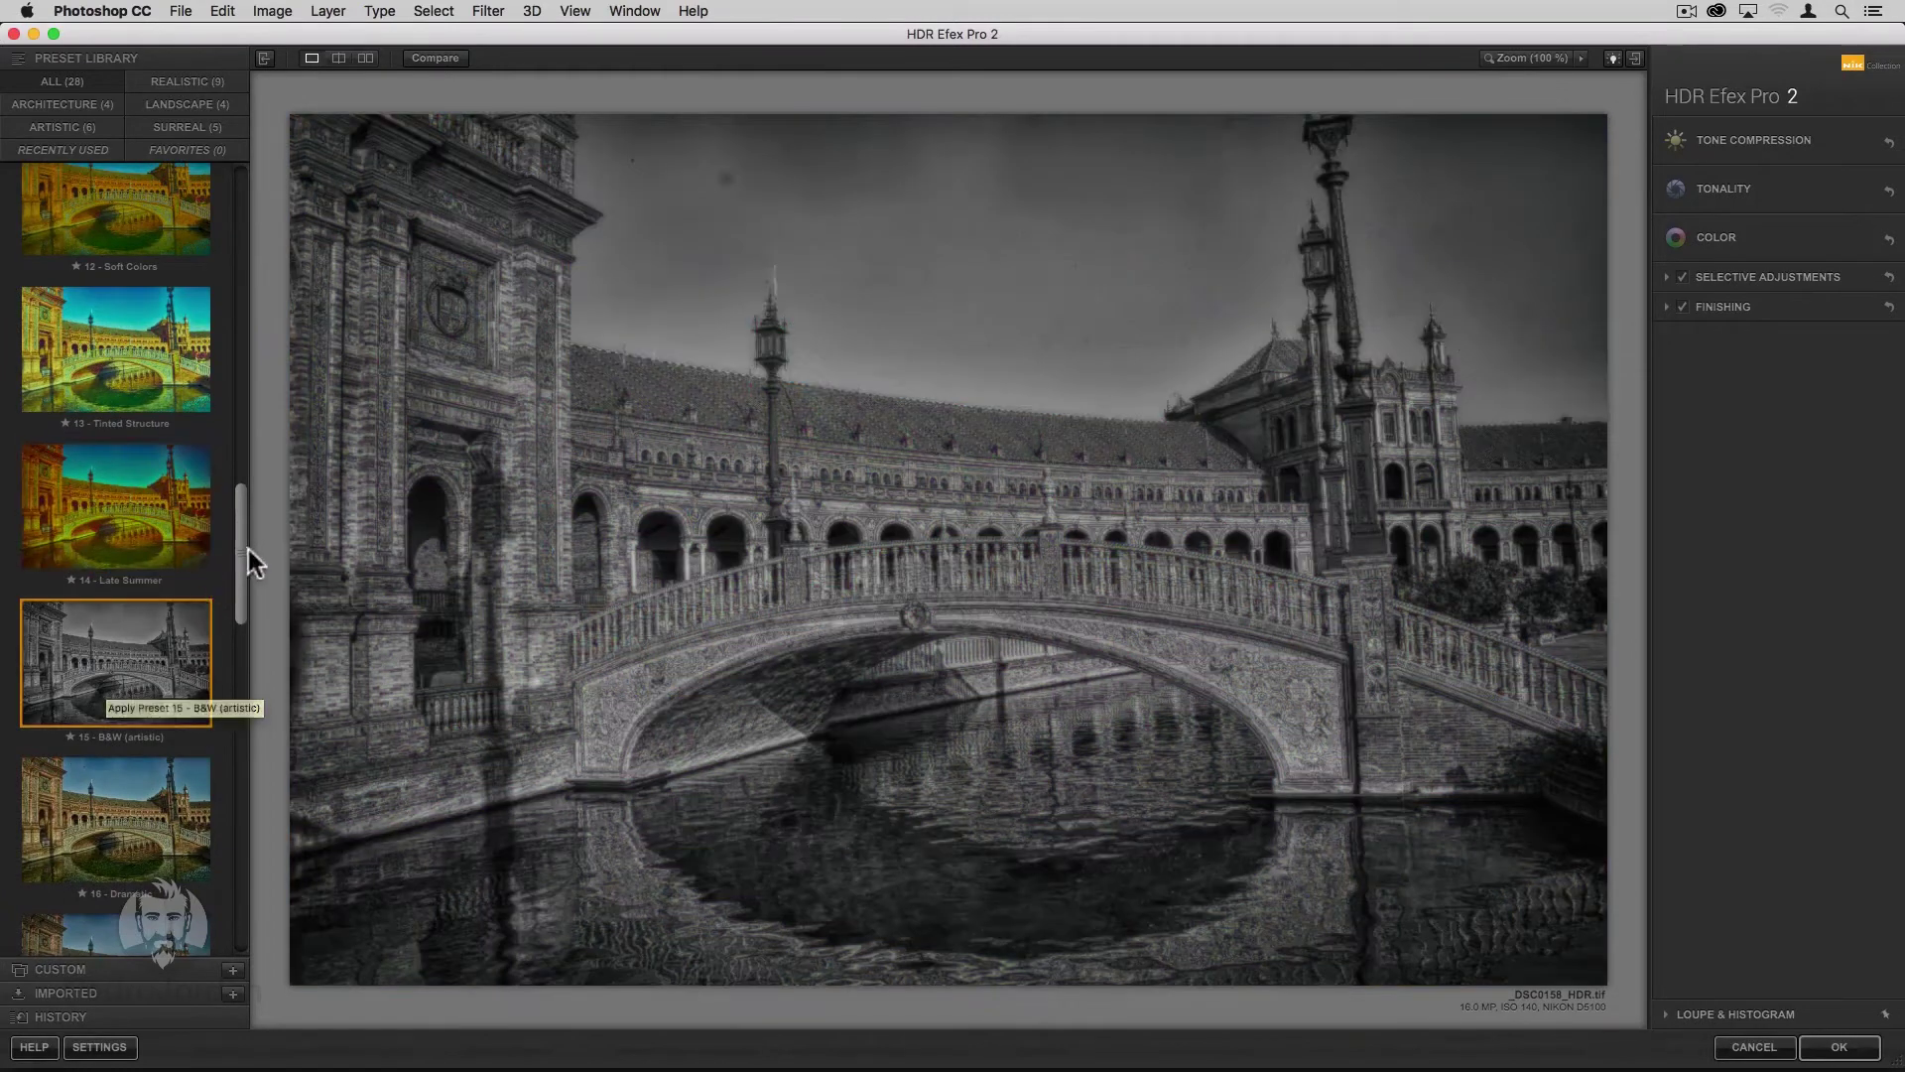
{"action": "mouse_move", "coordinate": [246, 550]}
{"action": "left_mouse_down"}
{"action": "mouse_move", "coordinate": [201, 729]}
{"action": "mouse_move", "coordinate": [240, 228]}
{"action": "left_mouse_up"}
Reset to the Default preset, with tone compression 48% and method strength 41%.
{"action": "left_click", "coordinate": [166, 251]}
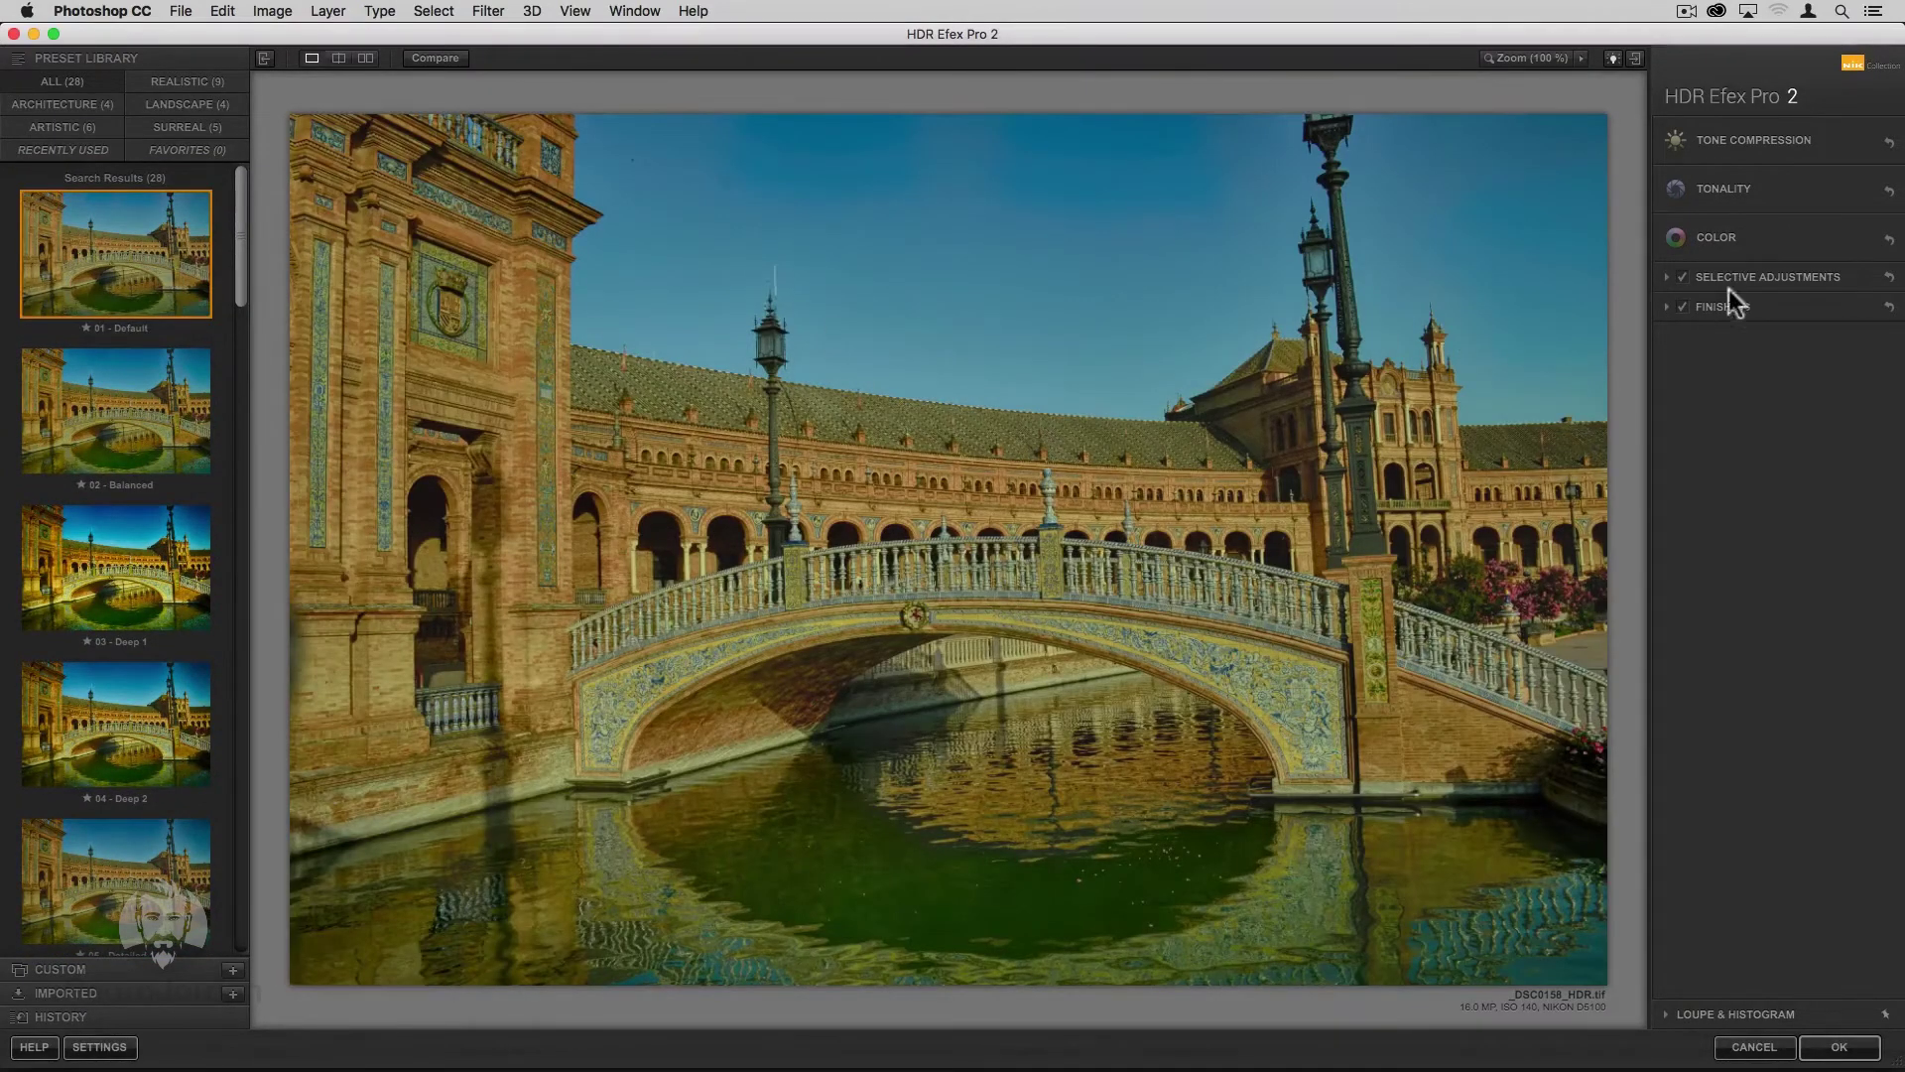
{"action": "left_click", "coordinate": [1834, 157]}
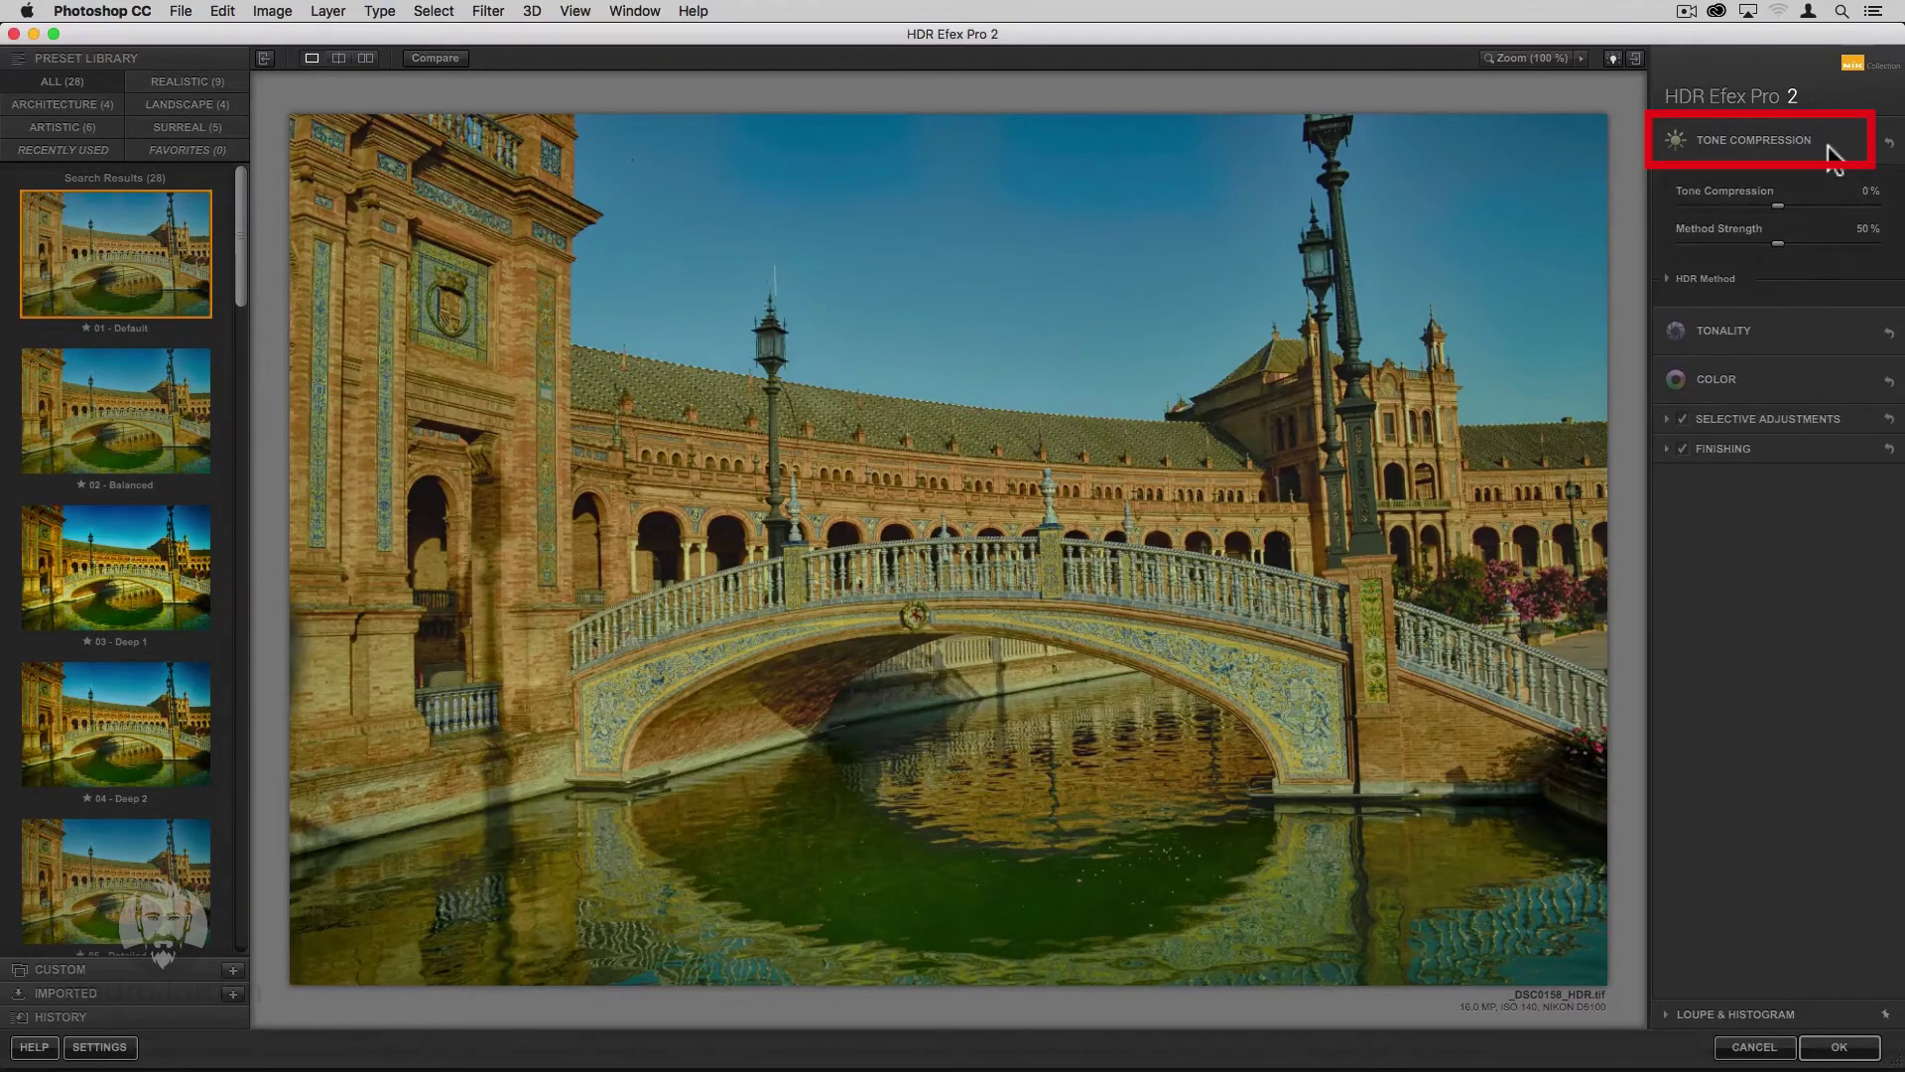
{"action": "left_click_drag", "start_coordinate": [1777, 206], "coordinate": [1858, 222]}
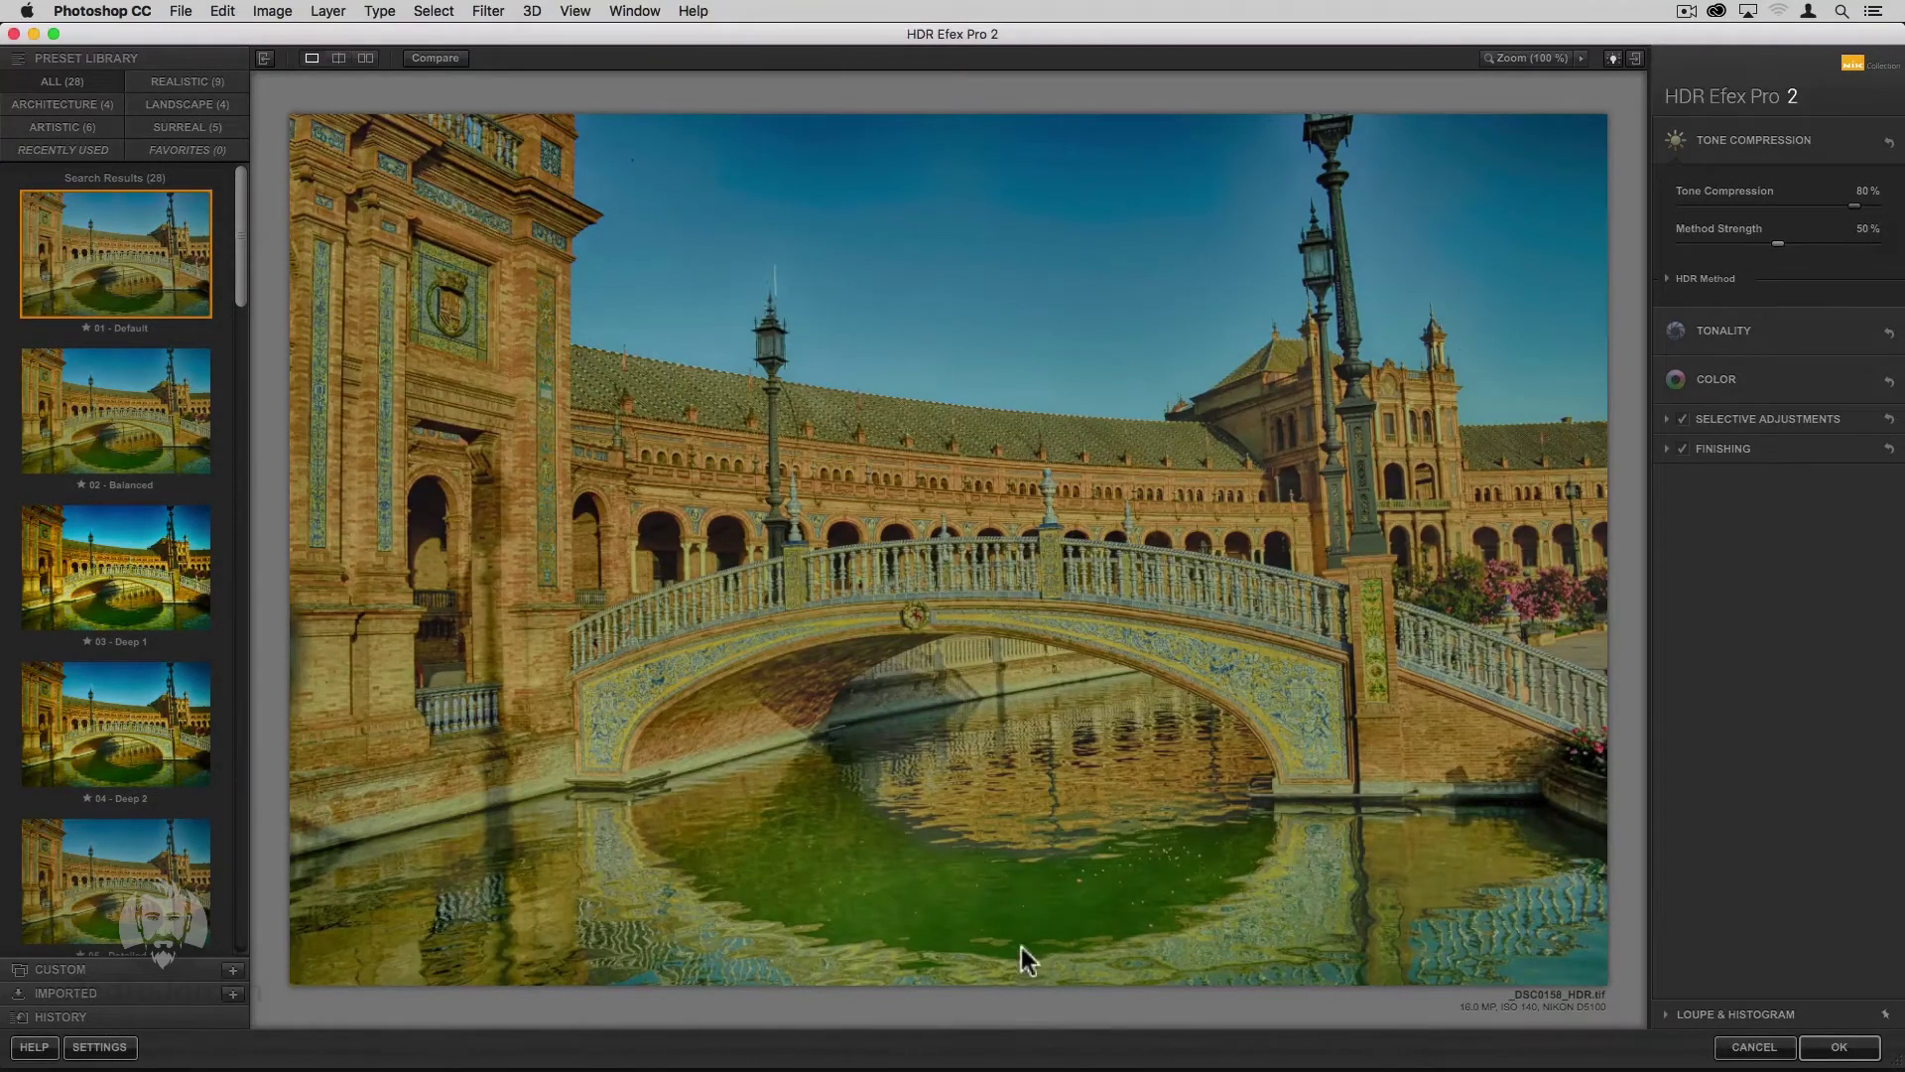
{"action": "mouse_move", "coordinate": [1785, 245]}
{"action": "left_mouse_down"}
{"action": "mouse_move", "coordinate": [1878, 252]}
{"action": "mouse_move", "coordinate": [1715, 243]}
{"action": "left_mouse_up"}
{"action": "left_click_drag", "start_coordinate": [1855, 205], "coordinate": [1764, 243]}
{"action": "left_click", "coordinate": [1667, 278]}
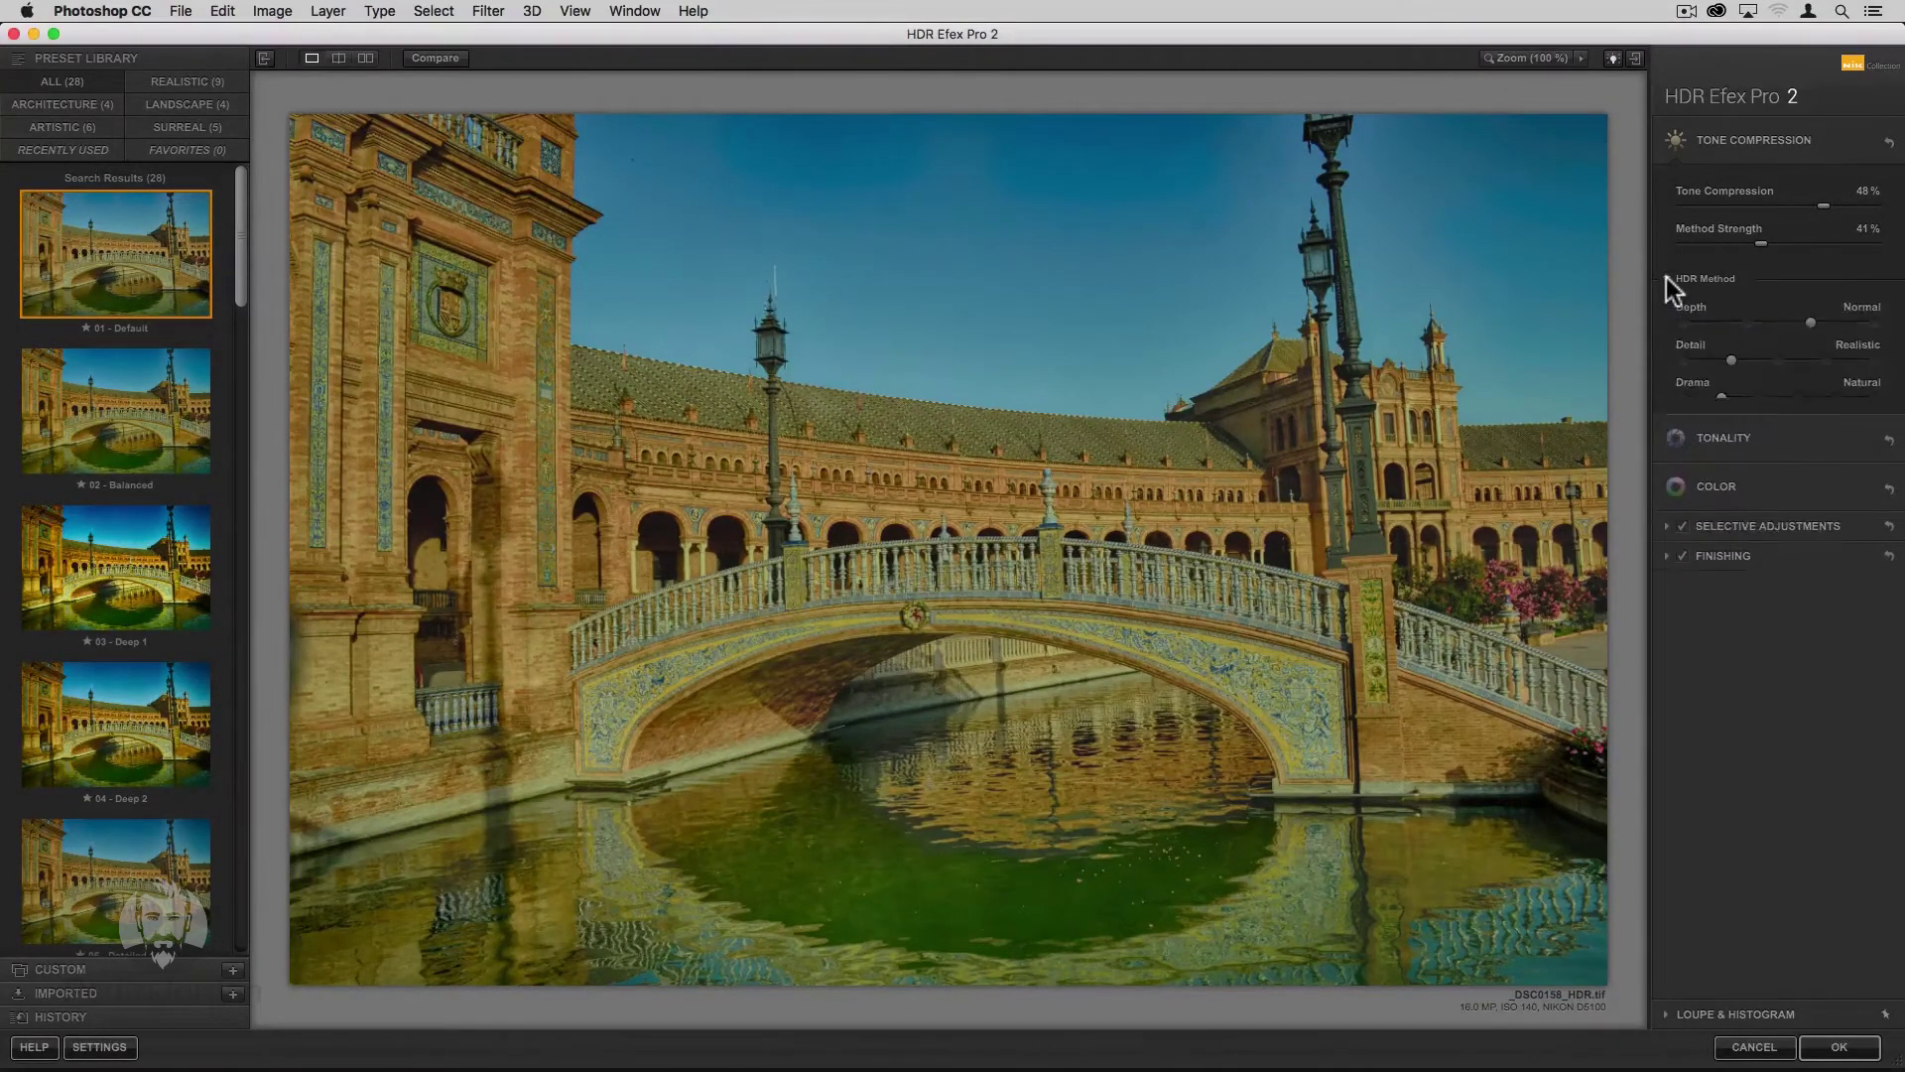
Set HDR depth to Normal and detail to Accentuated.
{"action": "left_click", "coordinate": [1685, 321]}
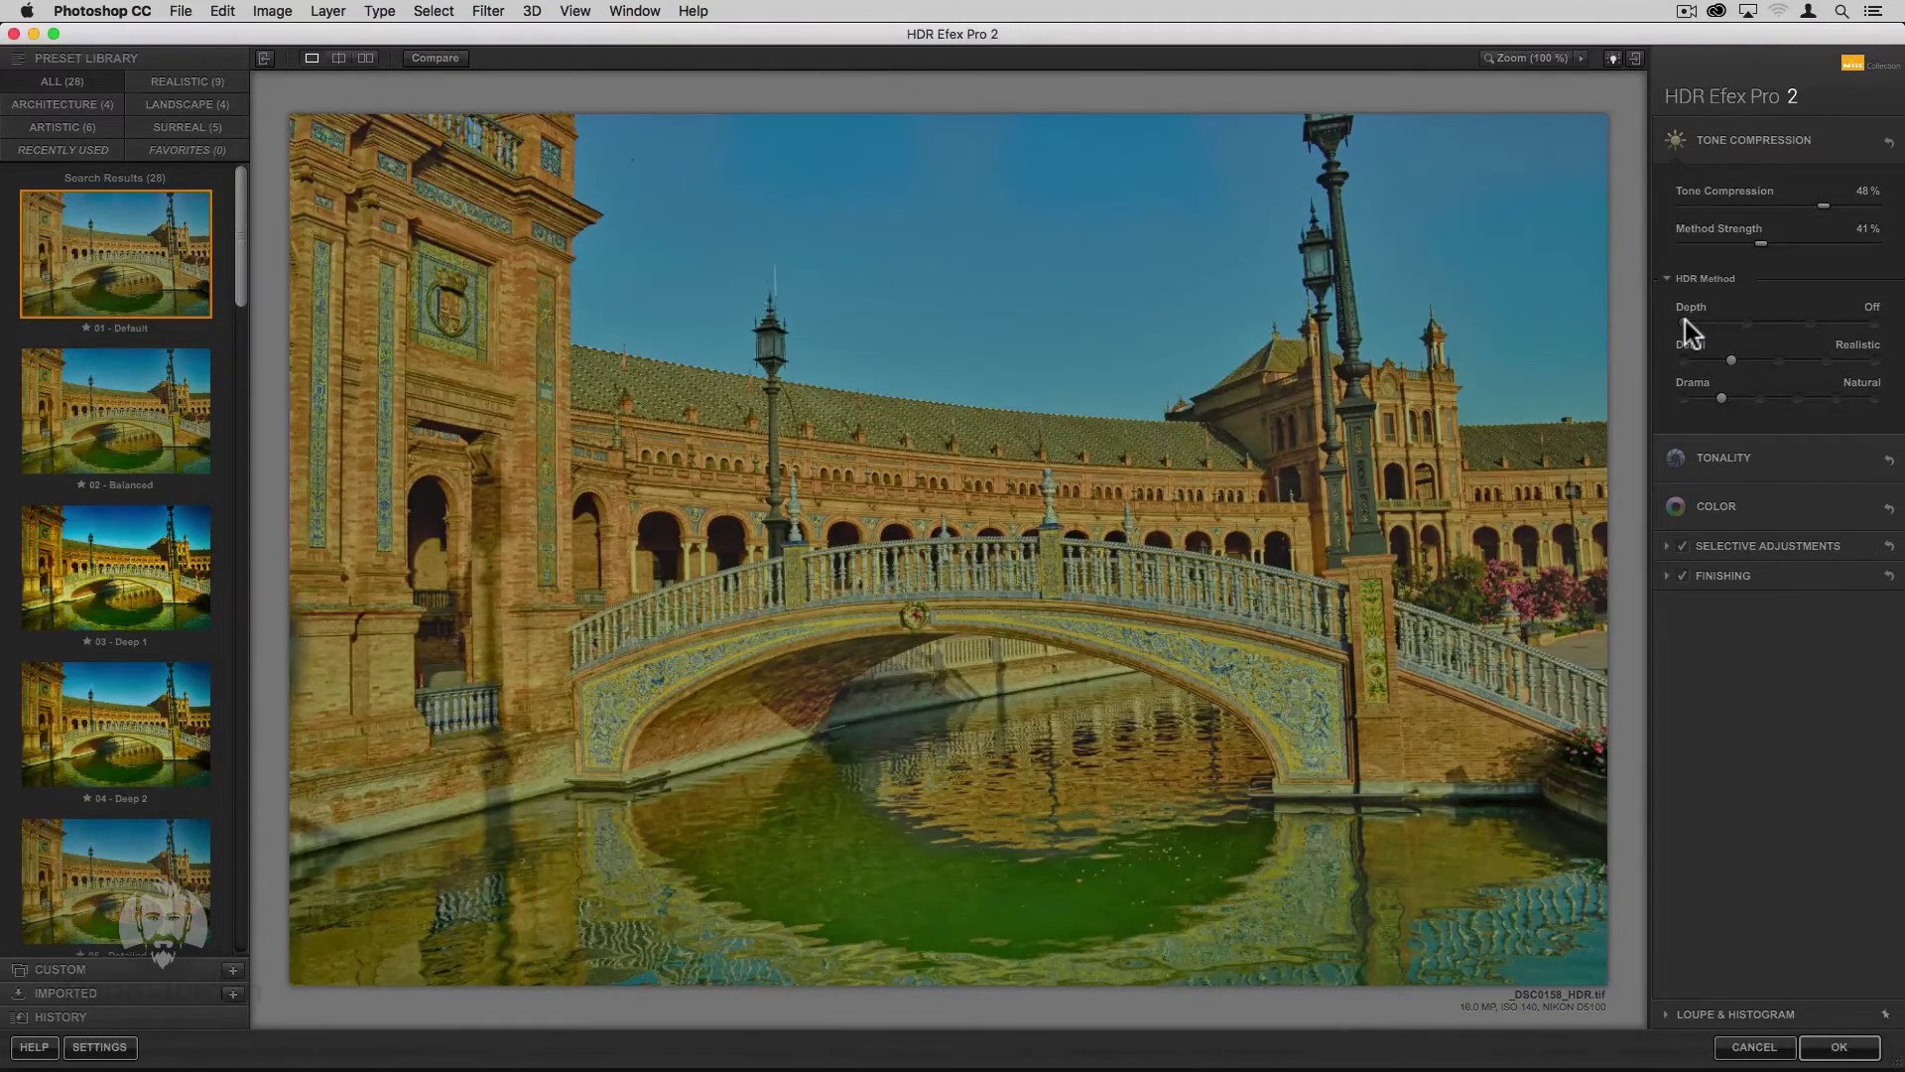
{"action": "left_click", "coordinate": [1745, 324]}
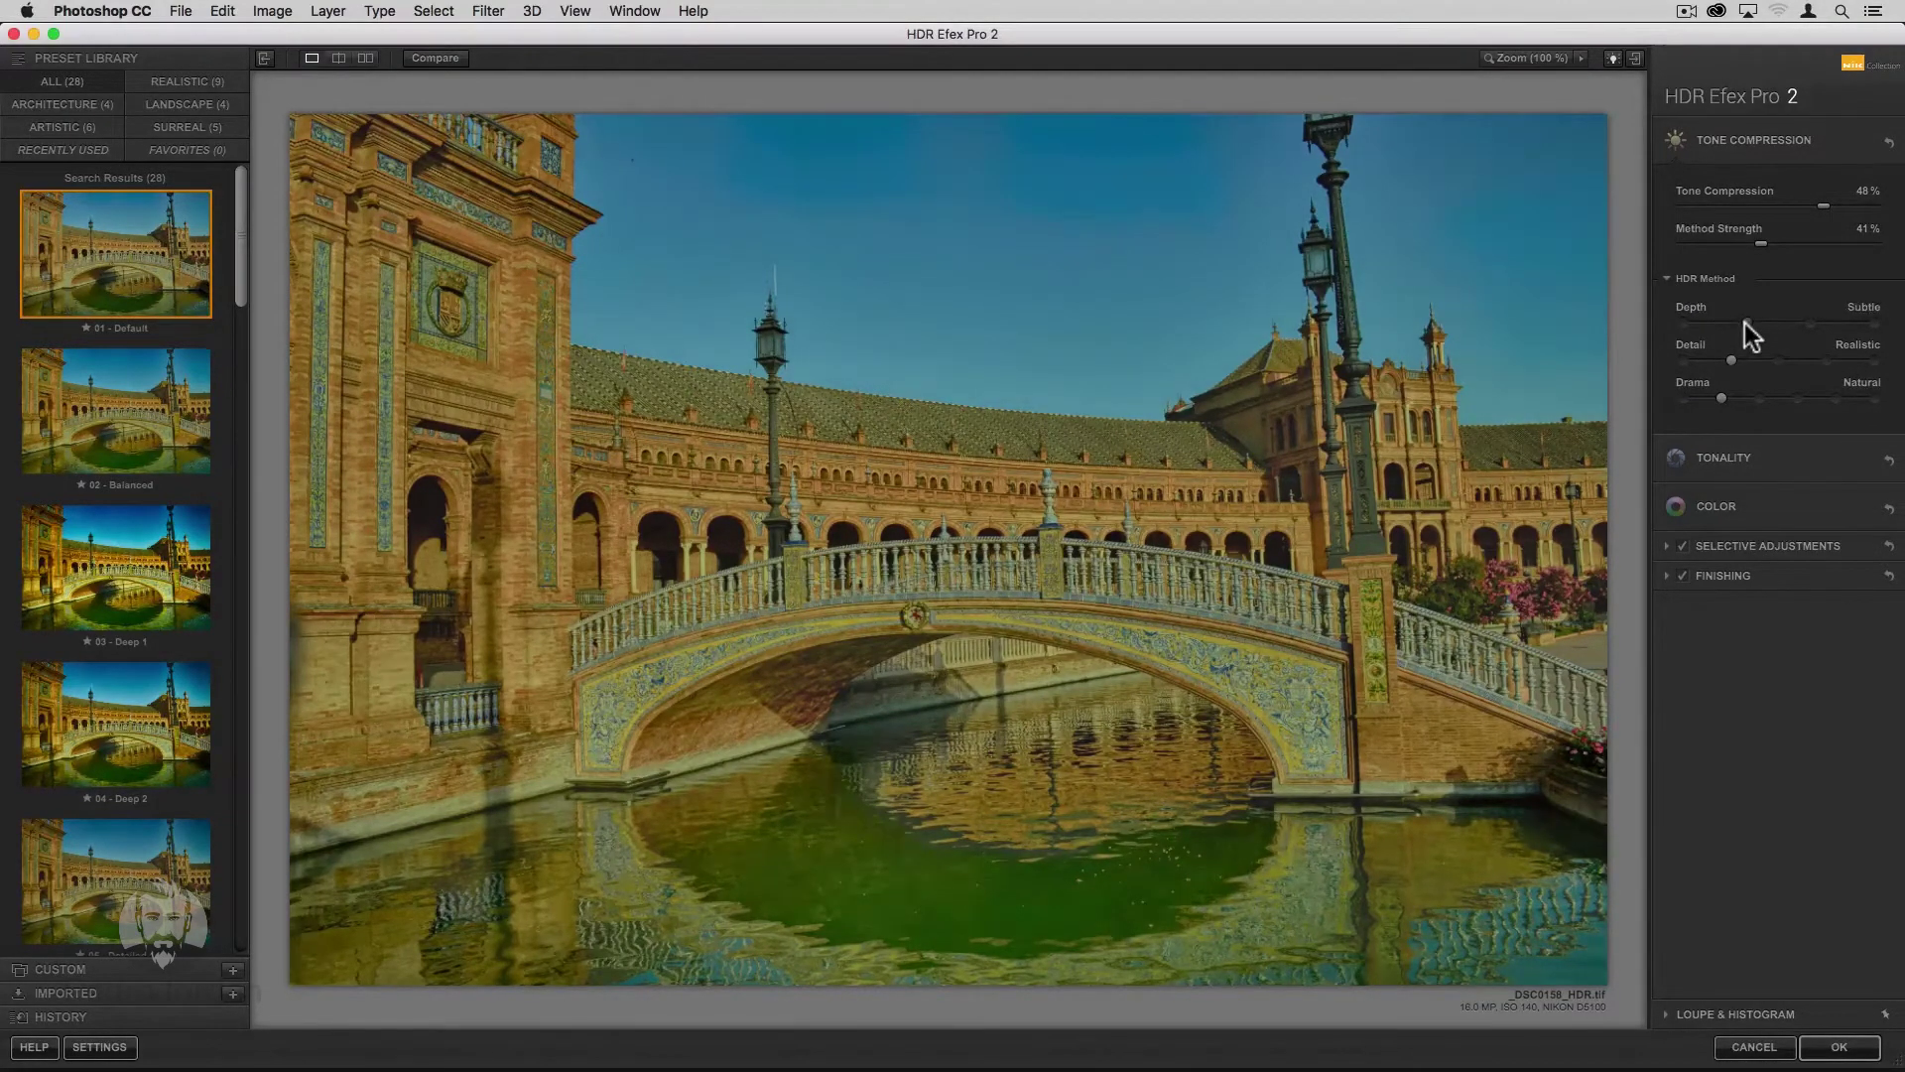
{"action": "left_click", "coordinate": [1812, 323]}
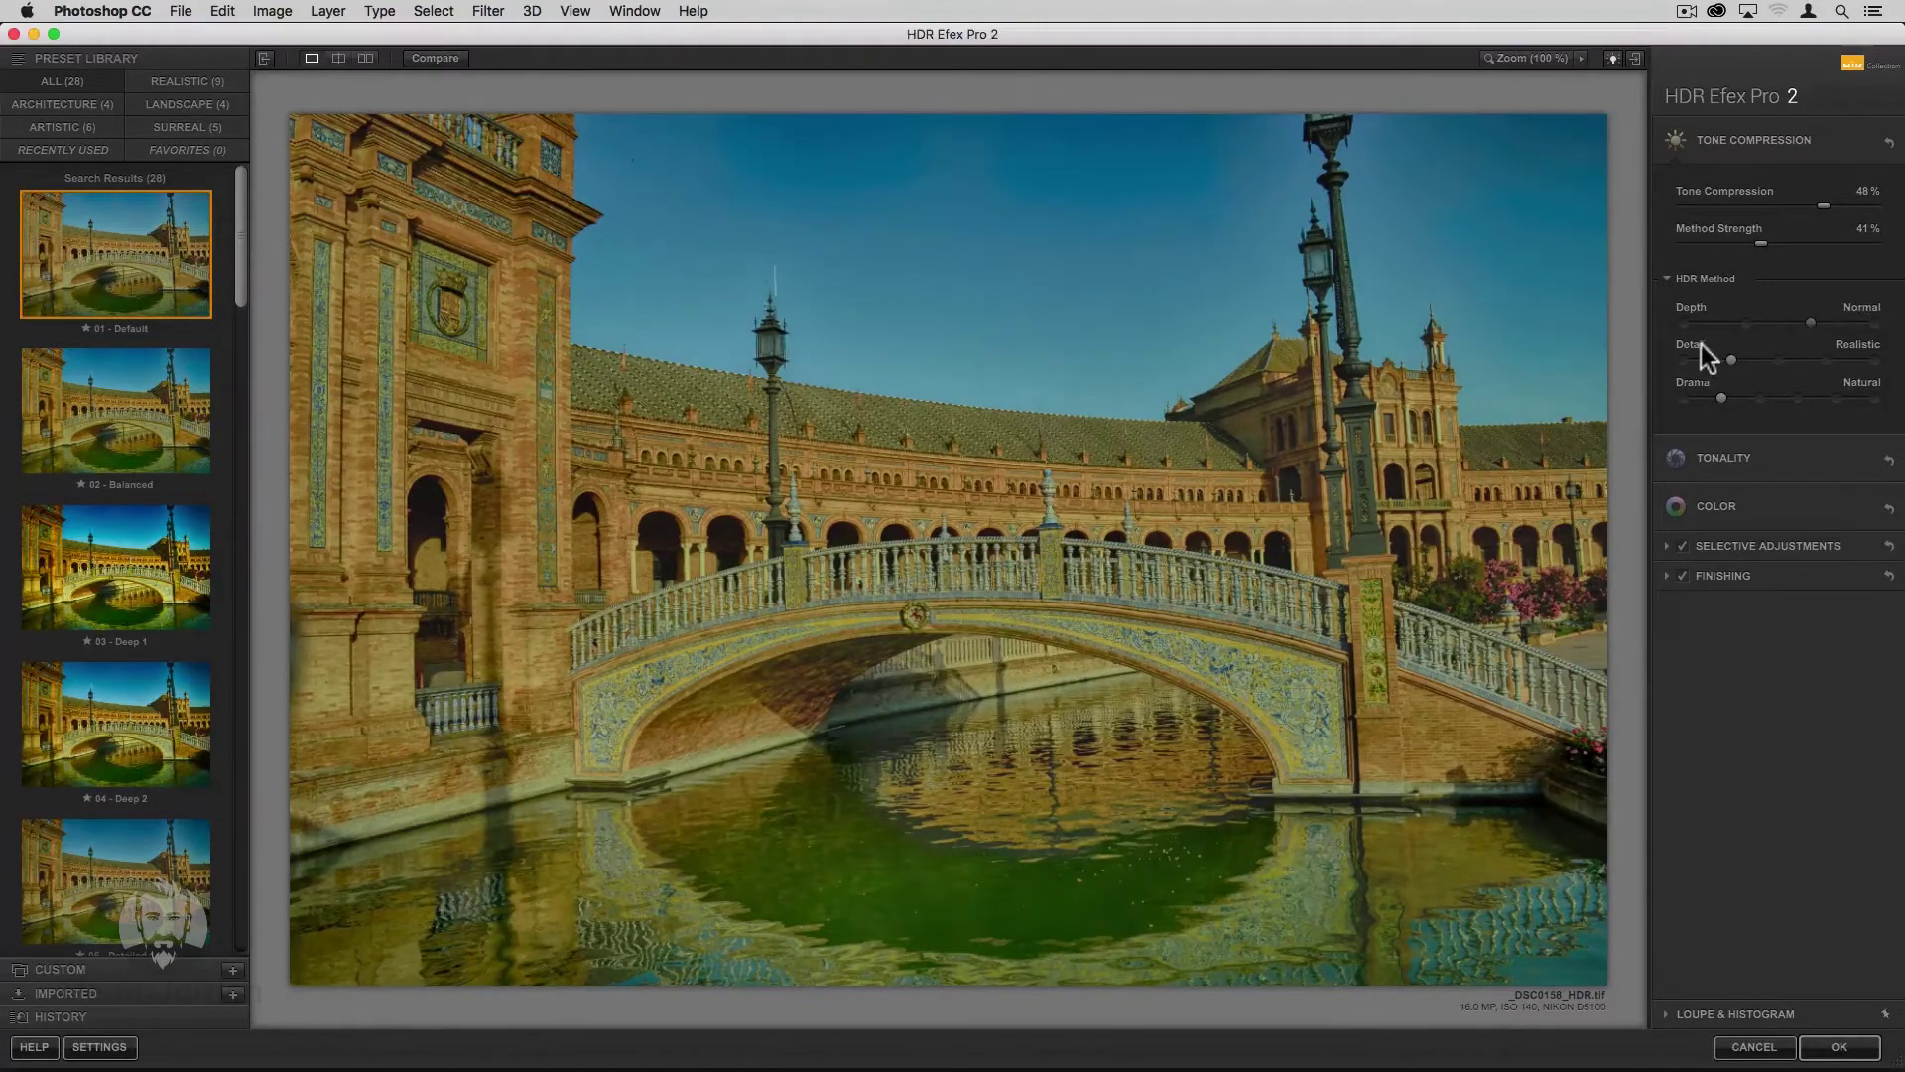
{"action": "left_click", "coordinate": [1774, 360]}
{"action": "left_click", "coordinate": [1825, 361]}
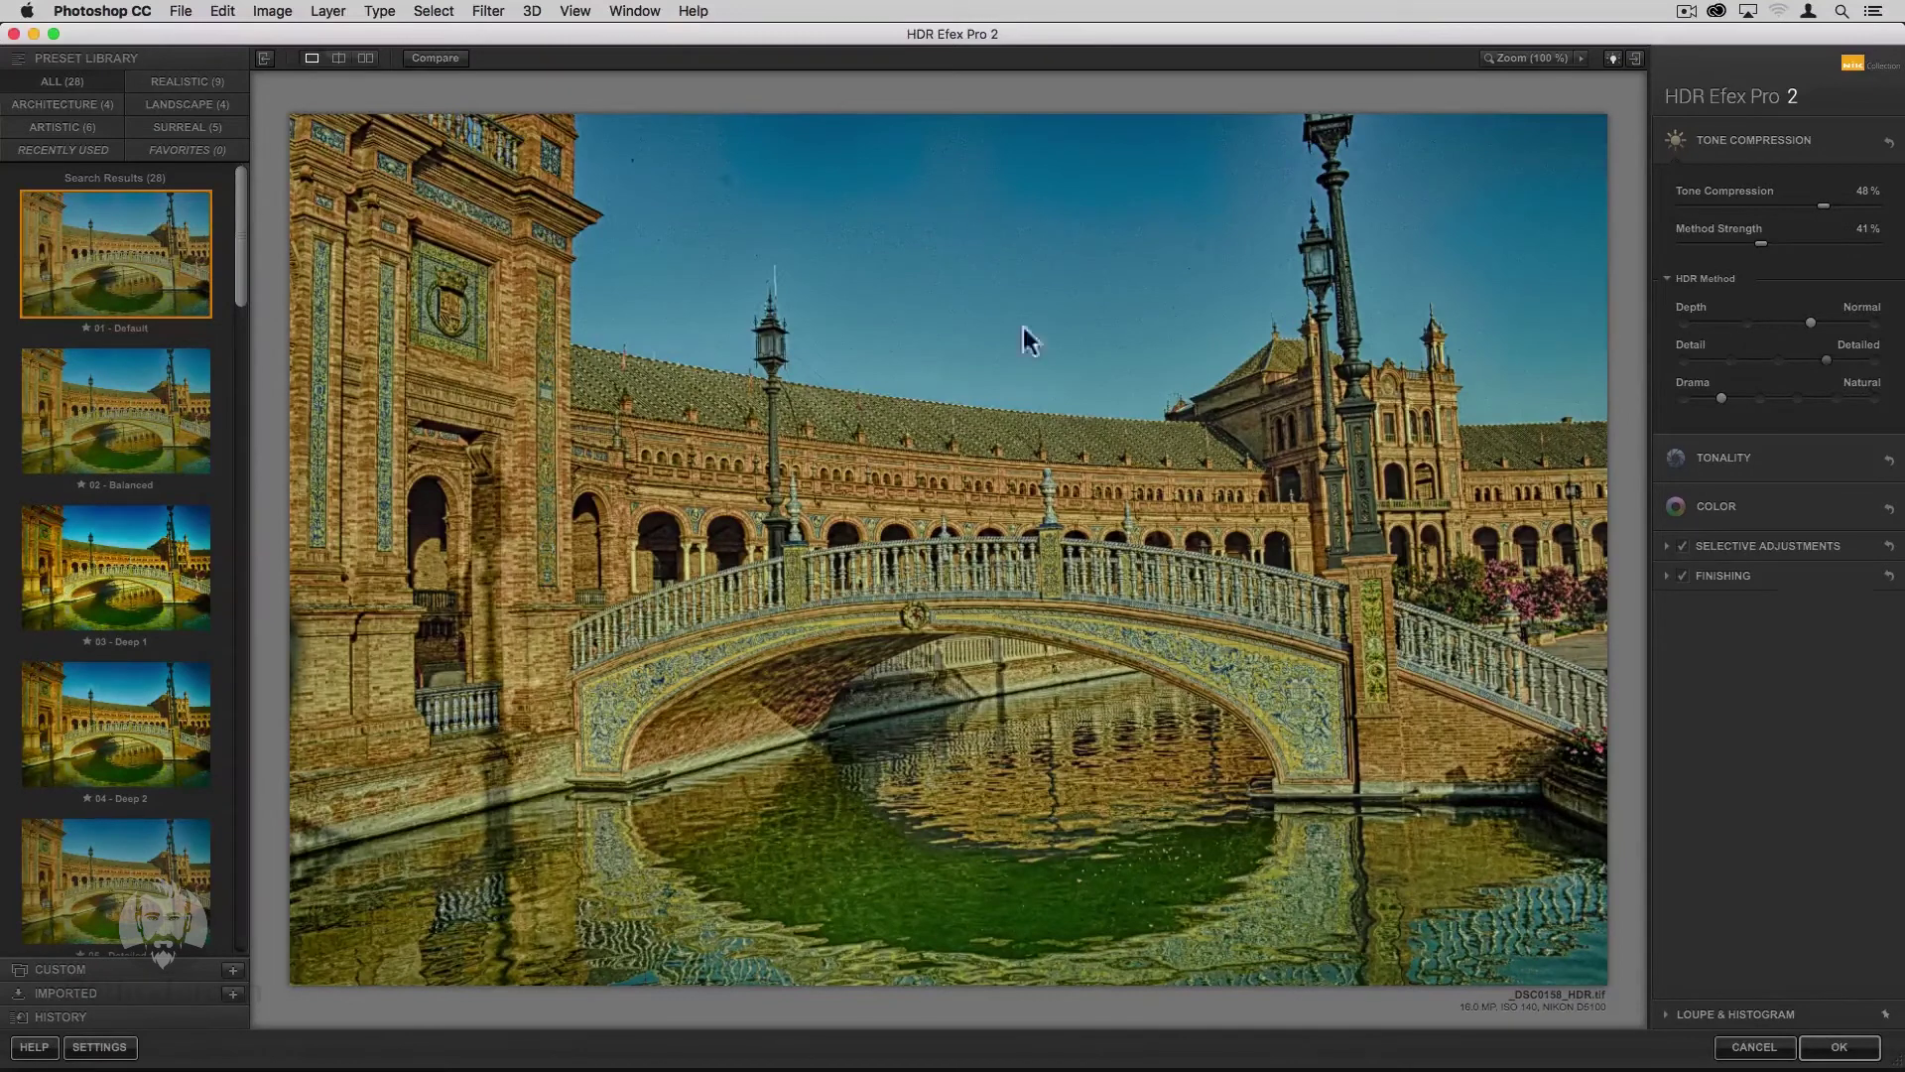
{"action": "left_click", "coordinate": [1778, 359]}
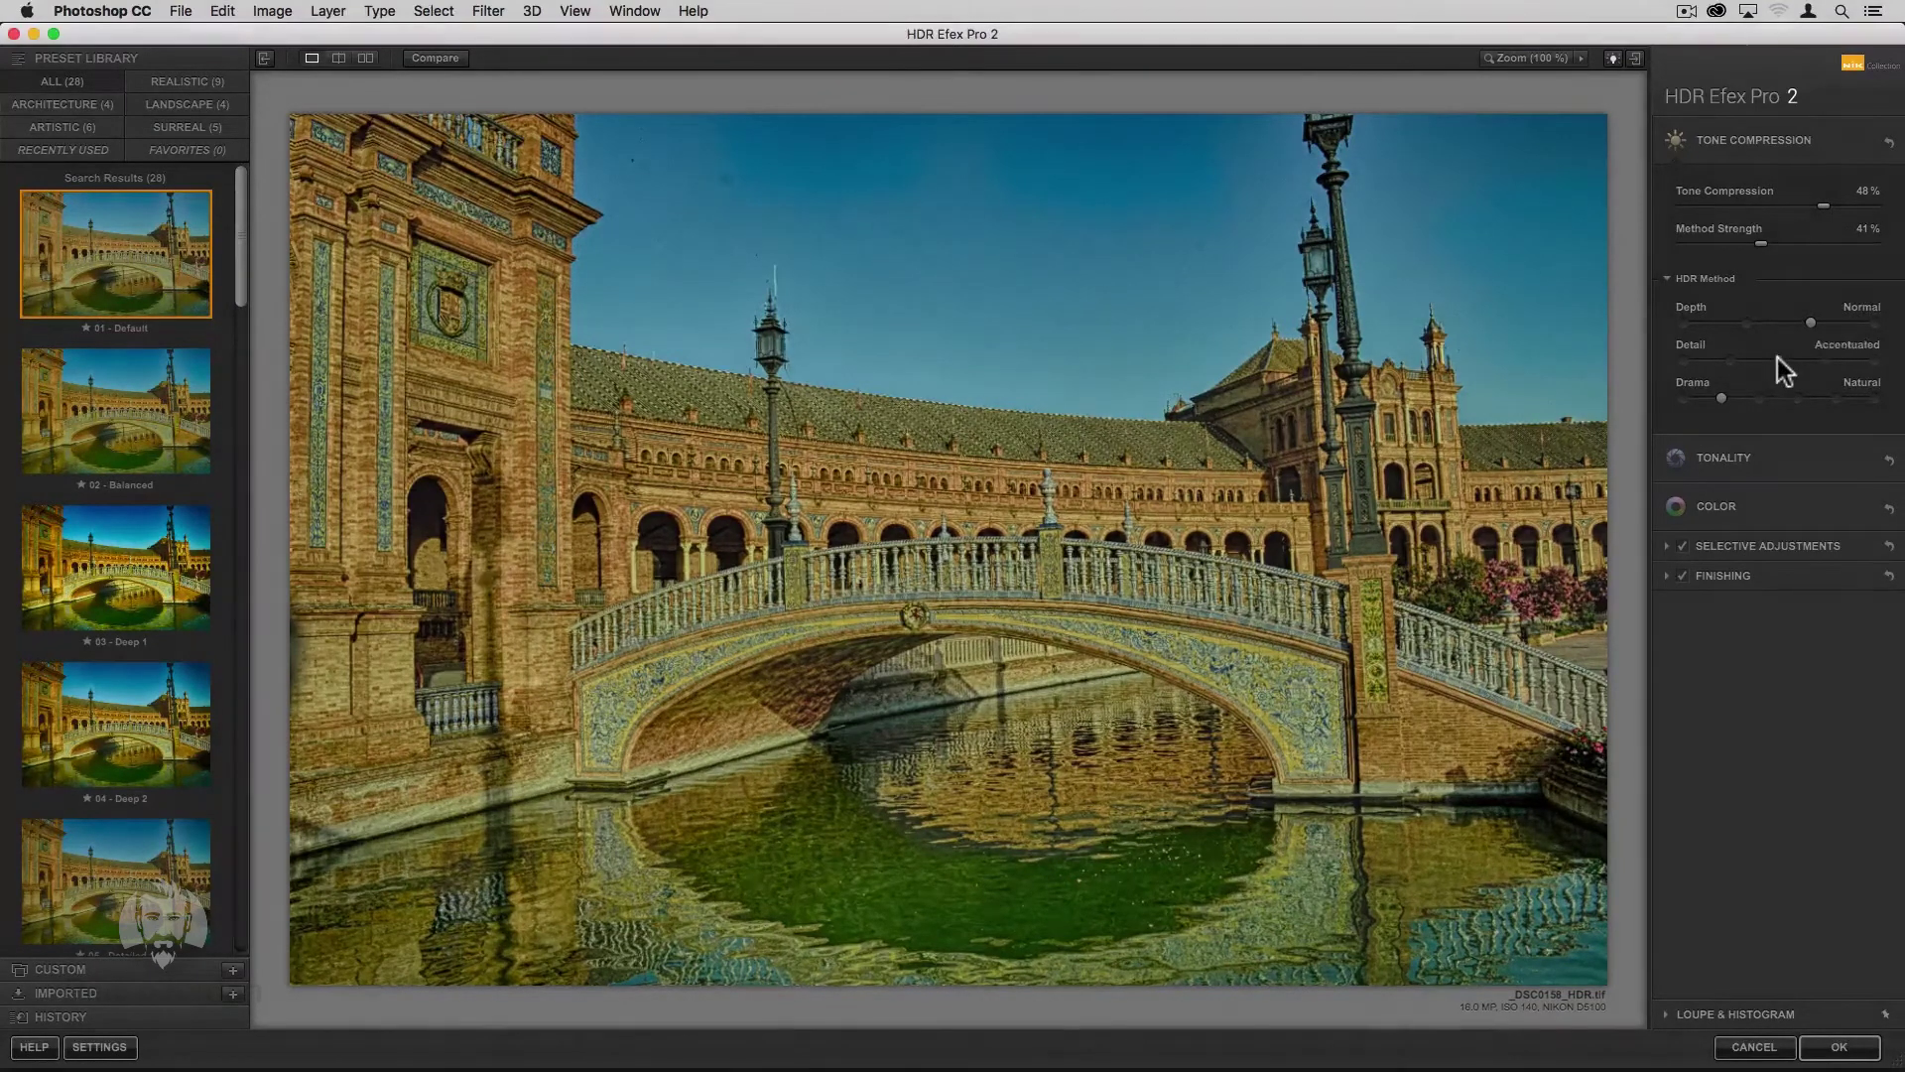
Try Flat, Grainy and Deep drama levels, settling on Natural.
{"action": "left_click", "coordinate": [1683, 398]}
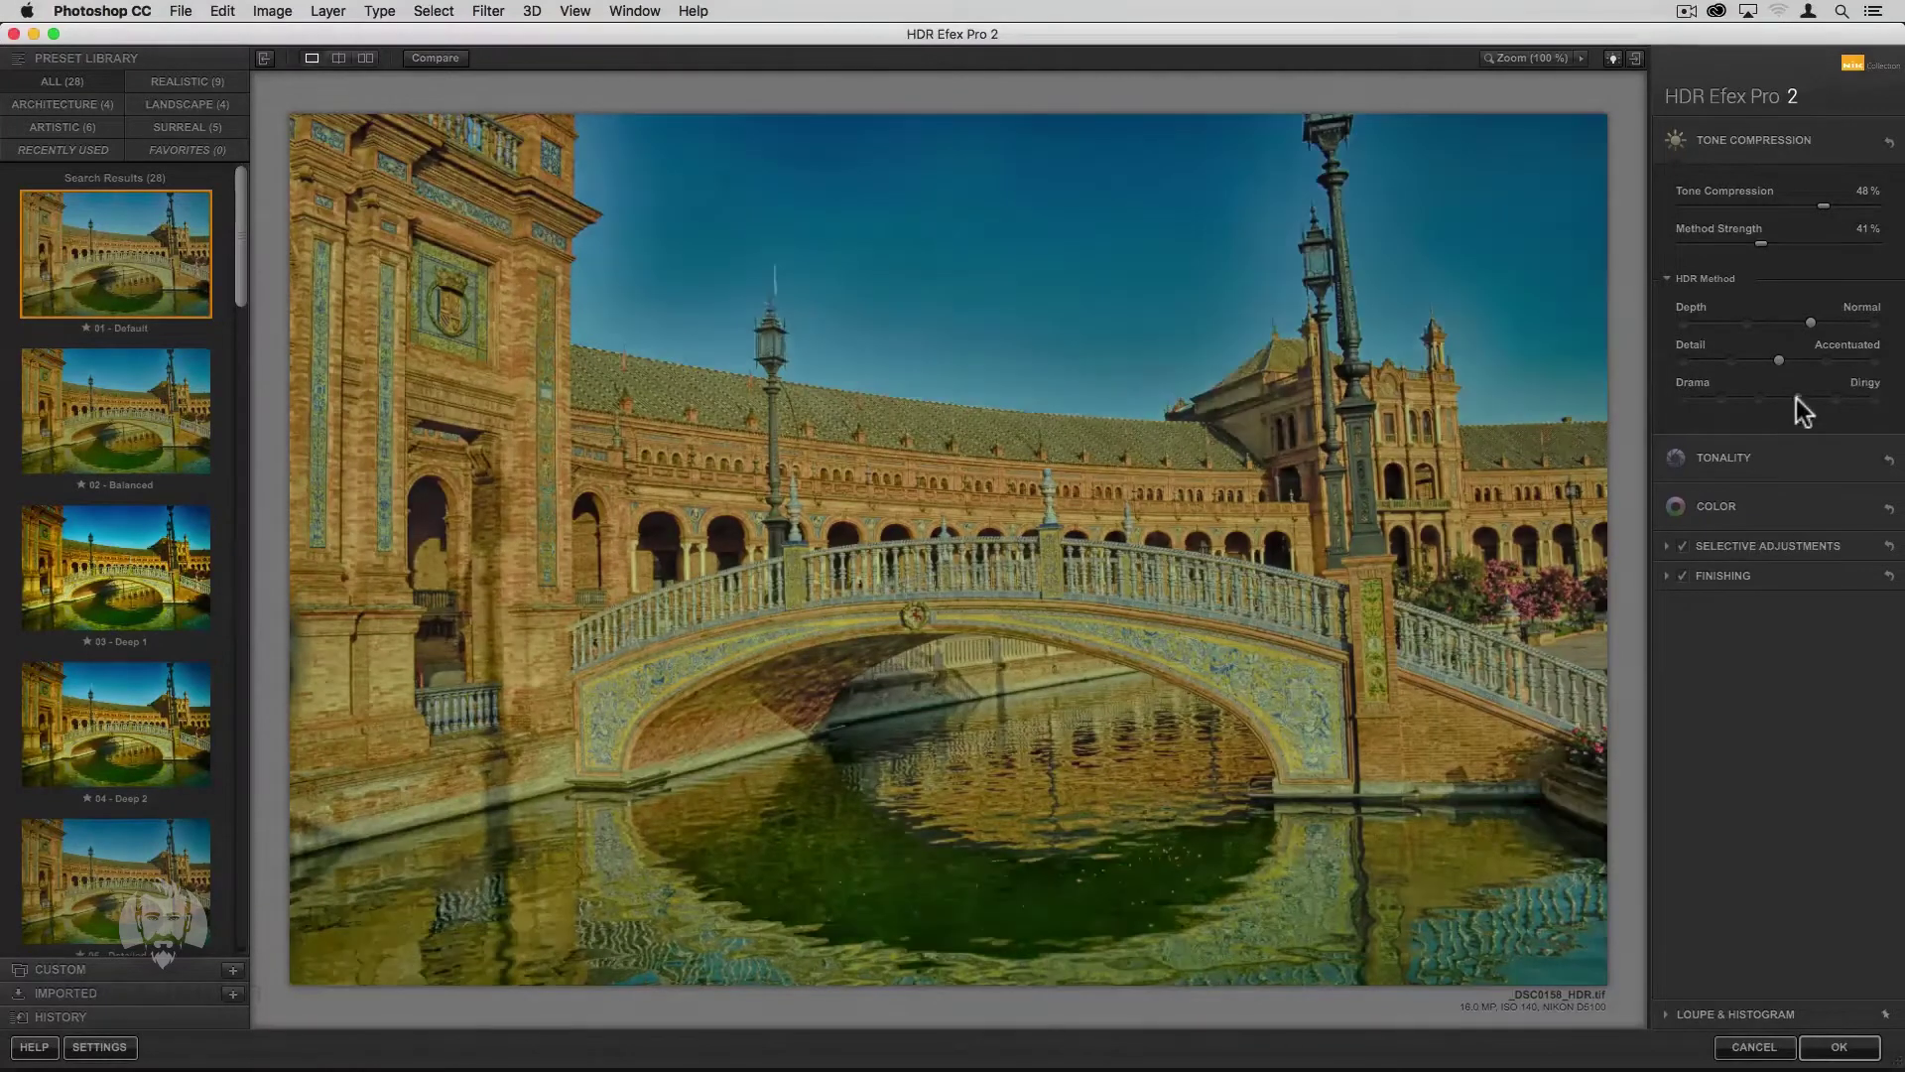
{"action": "left_click", "coordinate": [1863, 398]}
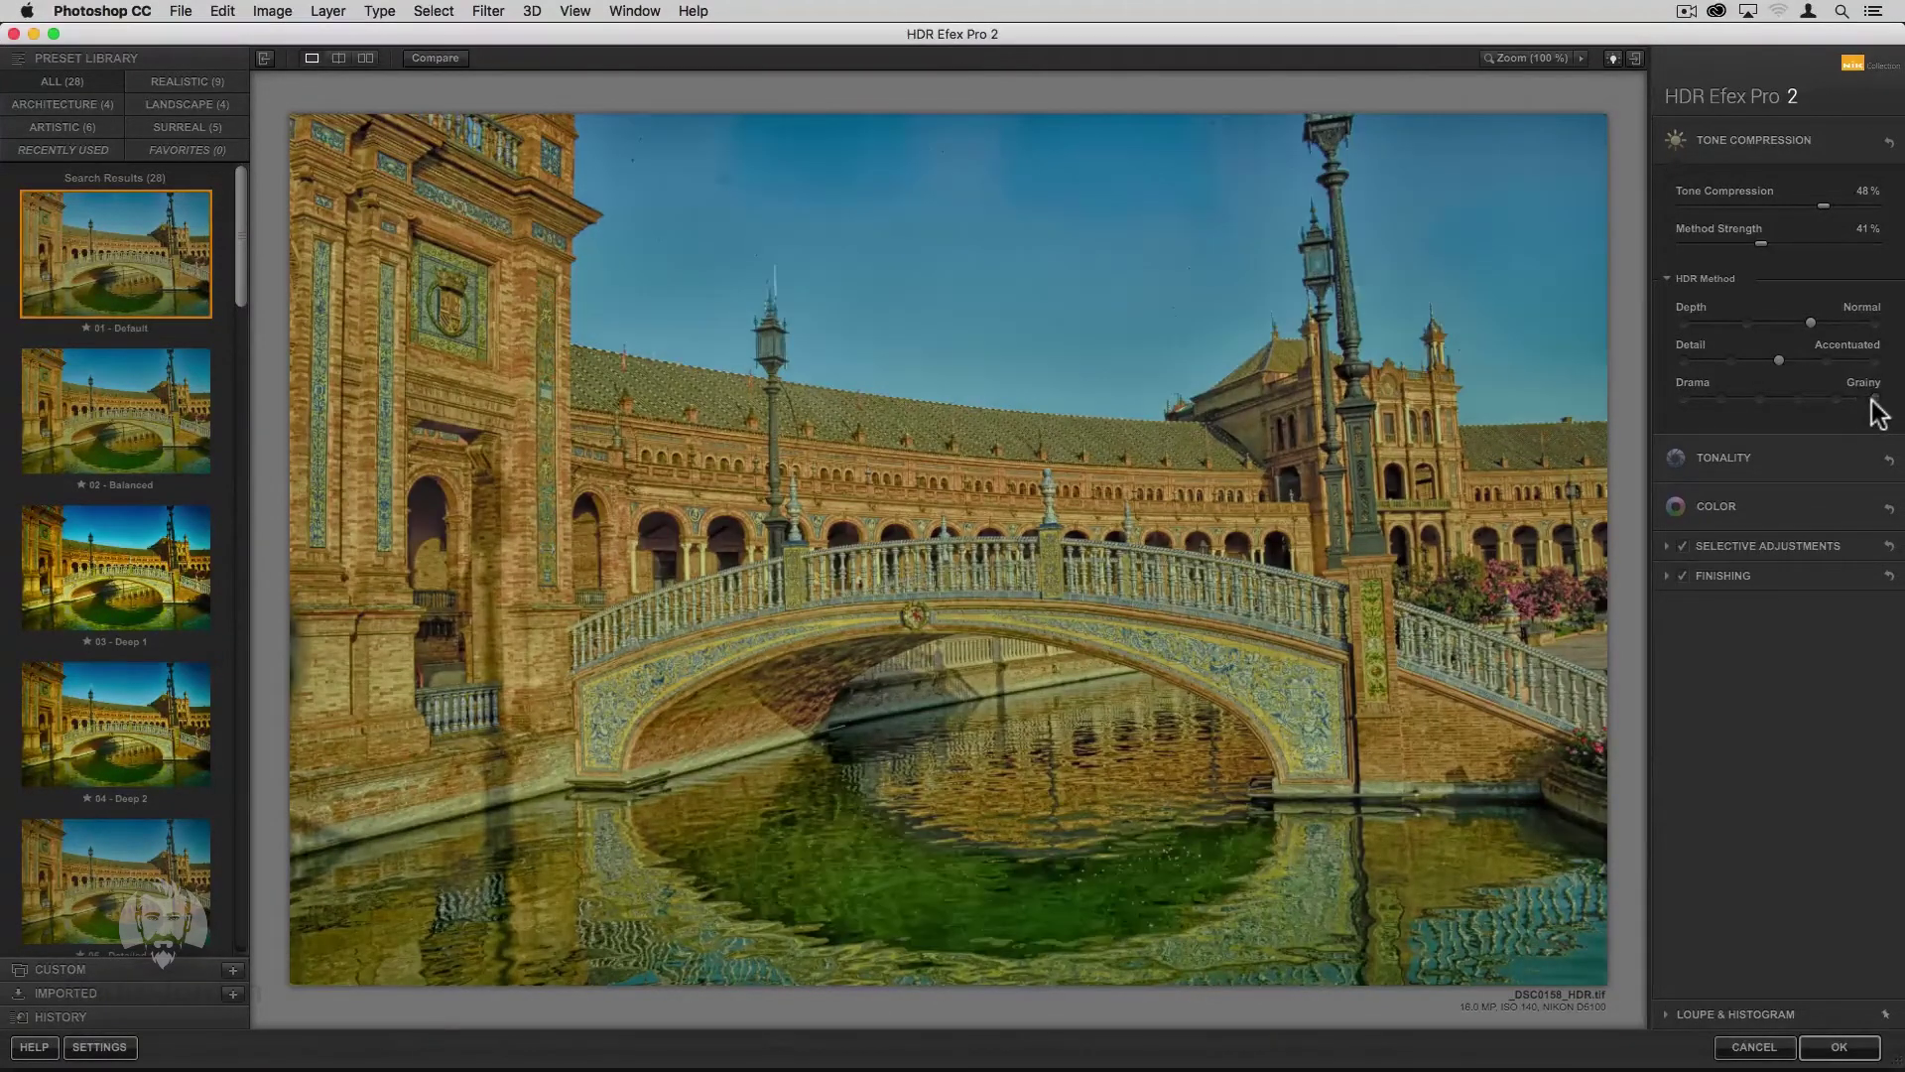
{"action": "left_click", "coordinate": [1760, 398]}
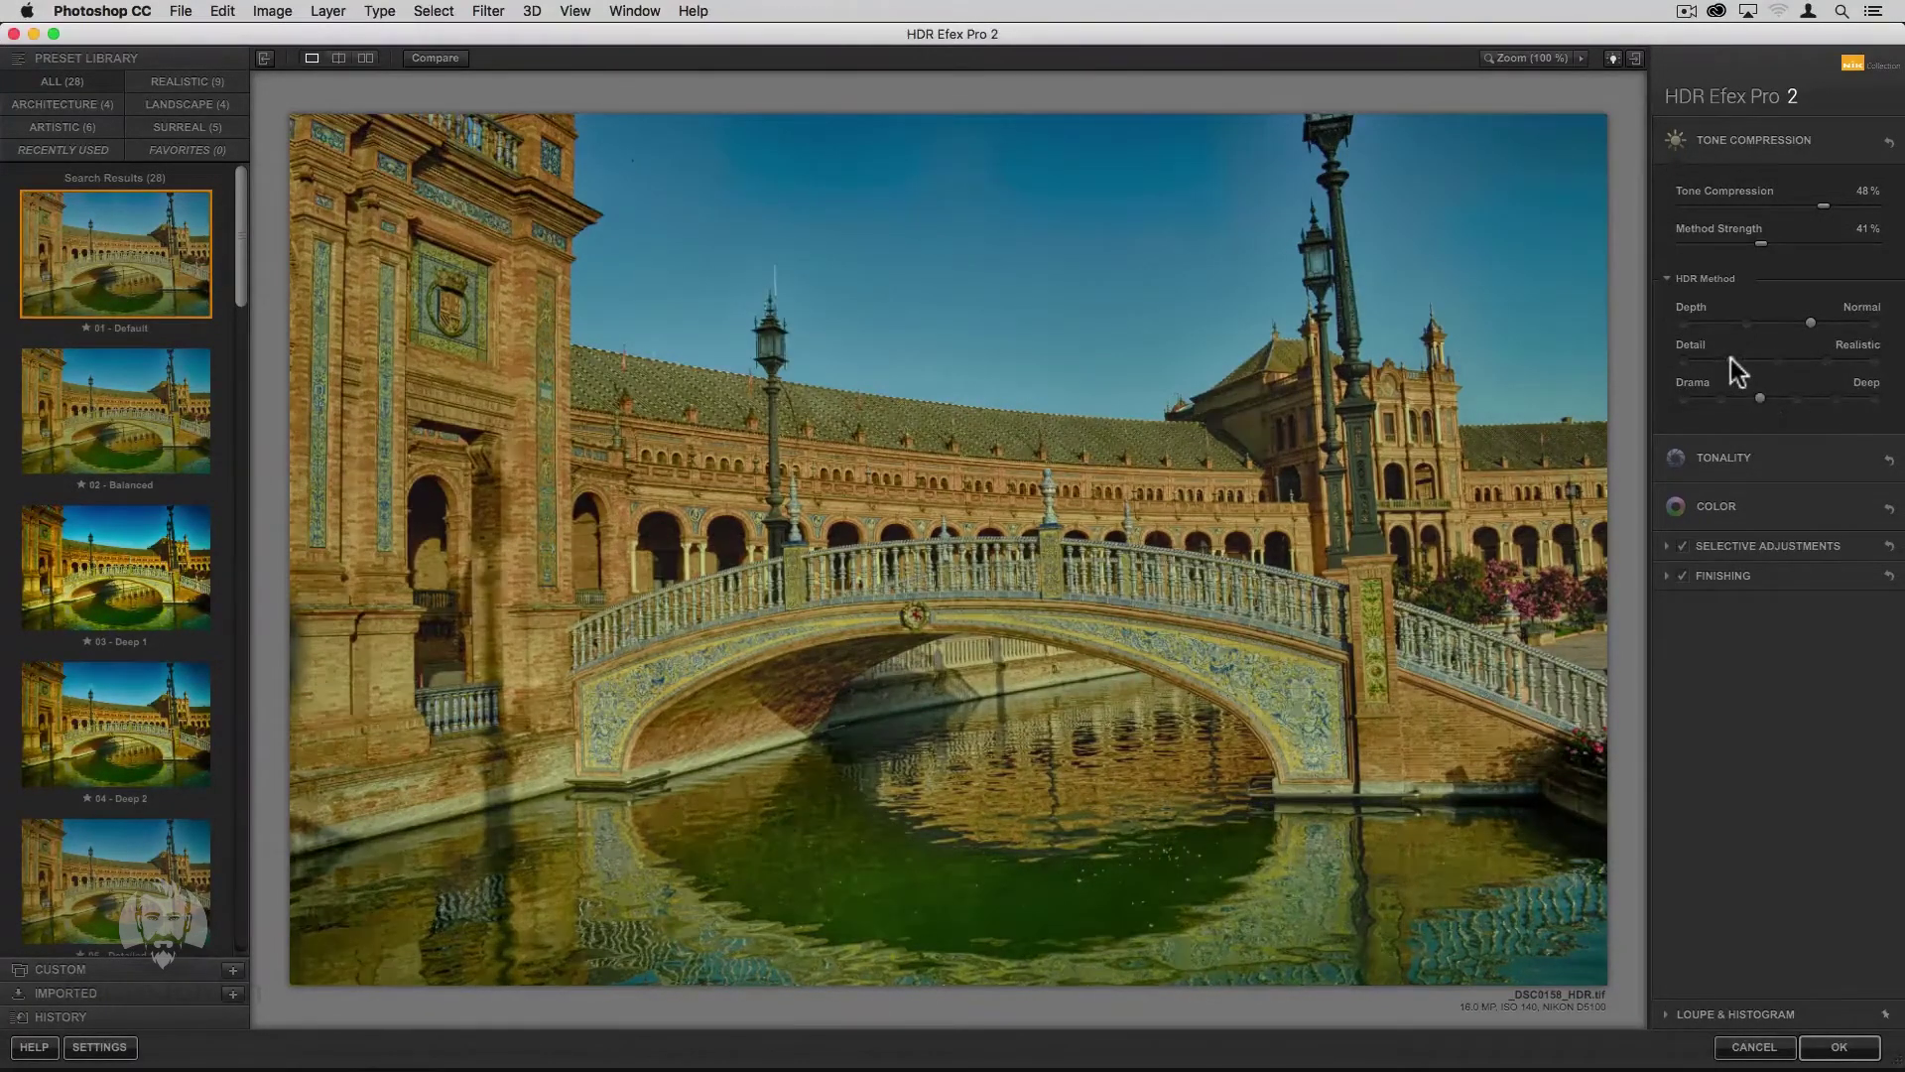
{"action": "left_click", "coordinate": [1722, 398]}
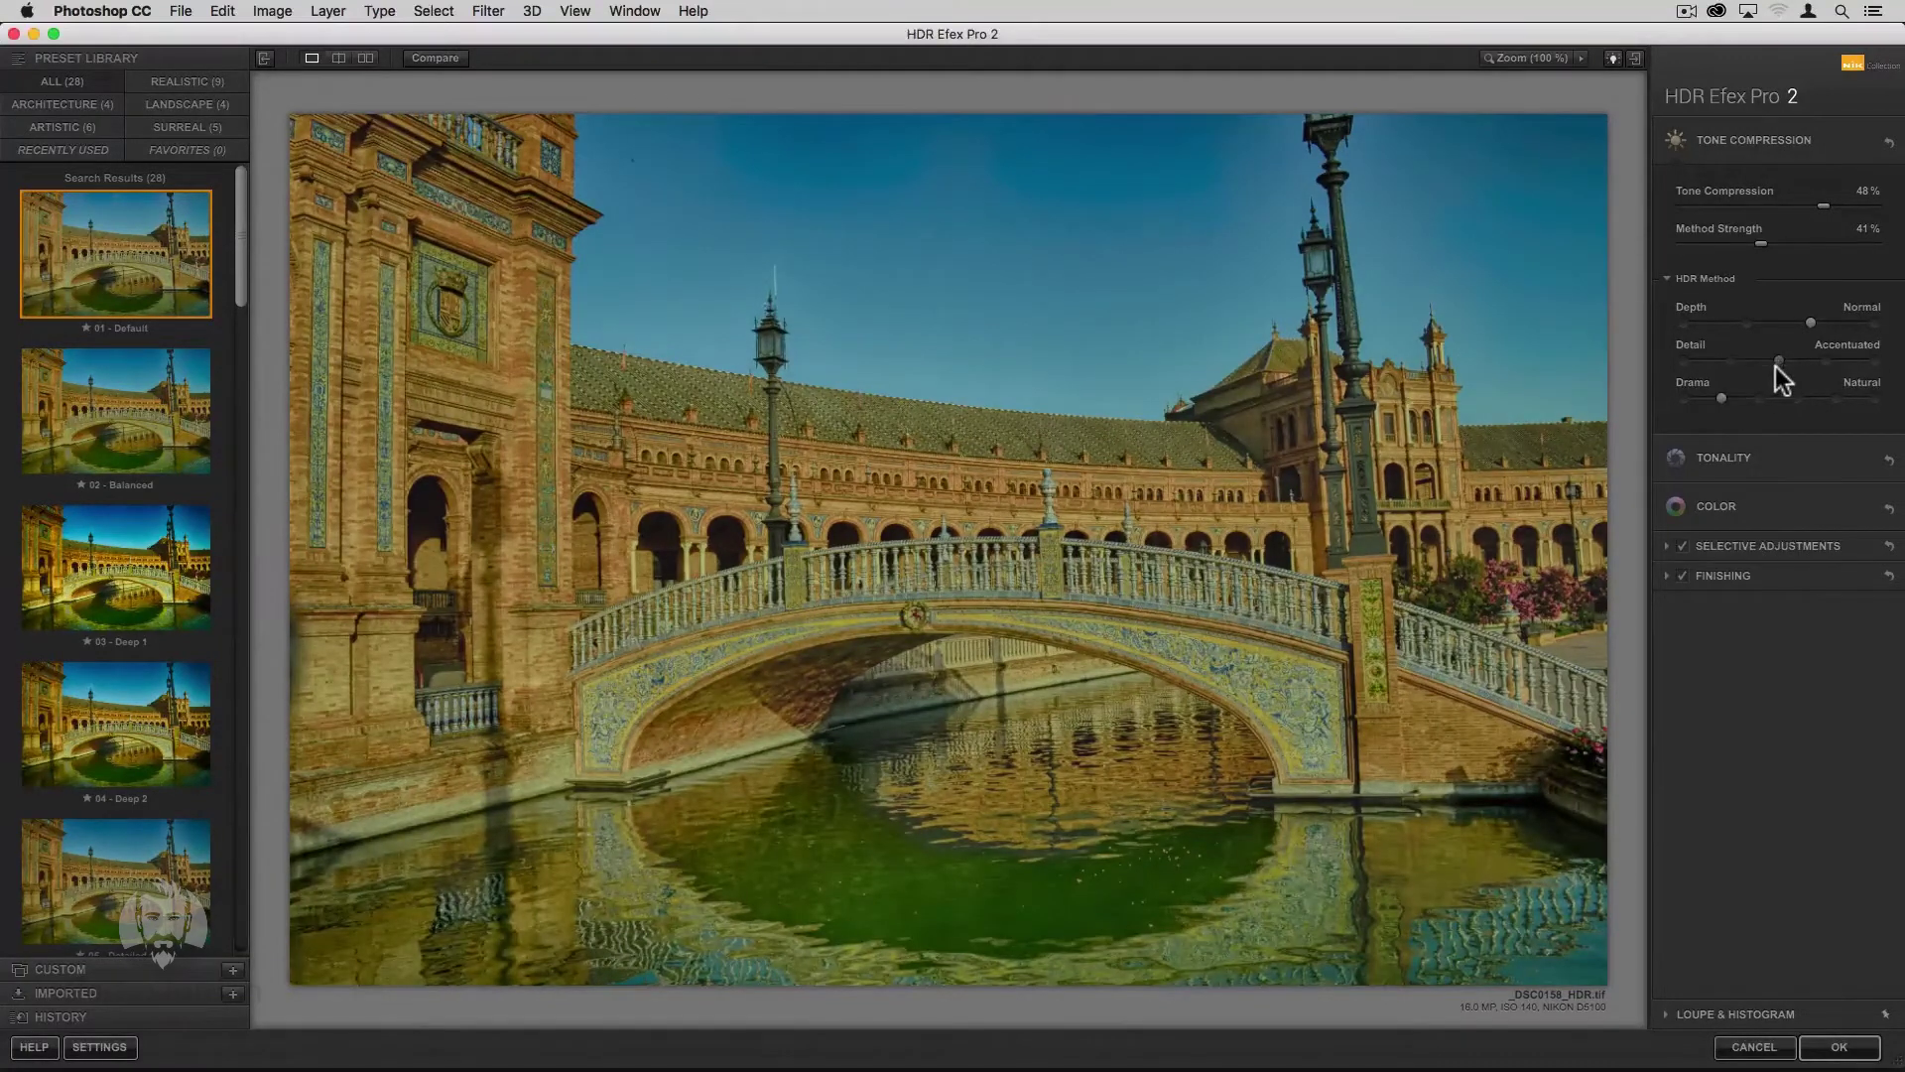
Set Tonality to exposure 12%, contrast 16%, structure 33%, with darker shadows, deeper blacks, brighter whites.
{"action": "left_click", "coordinate": [1809, 477]}
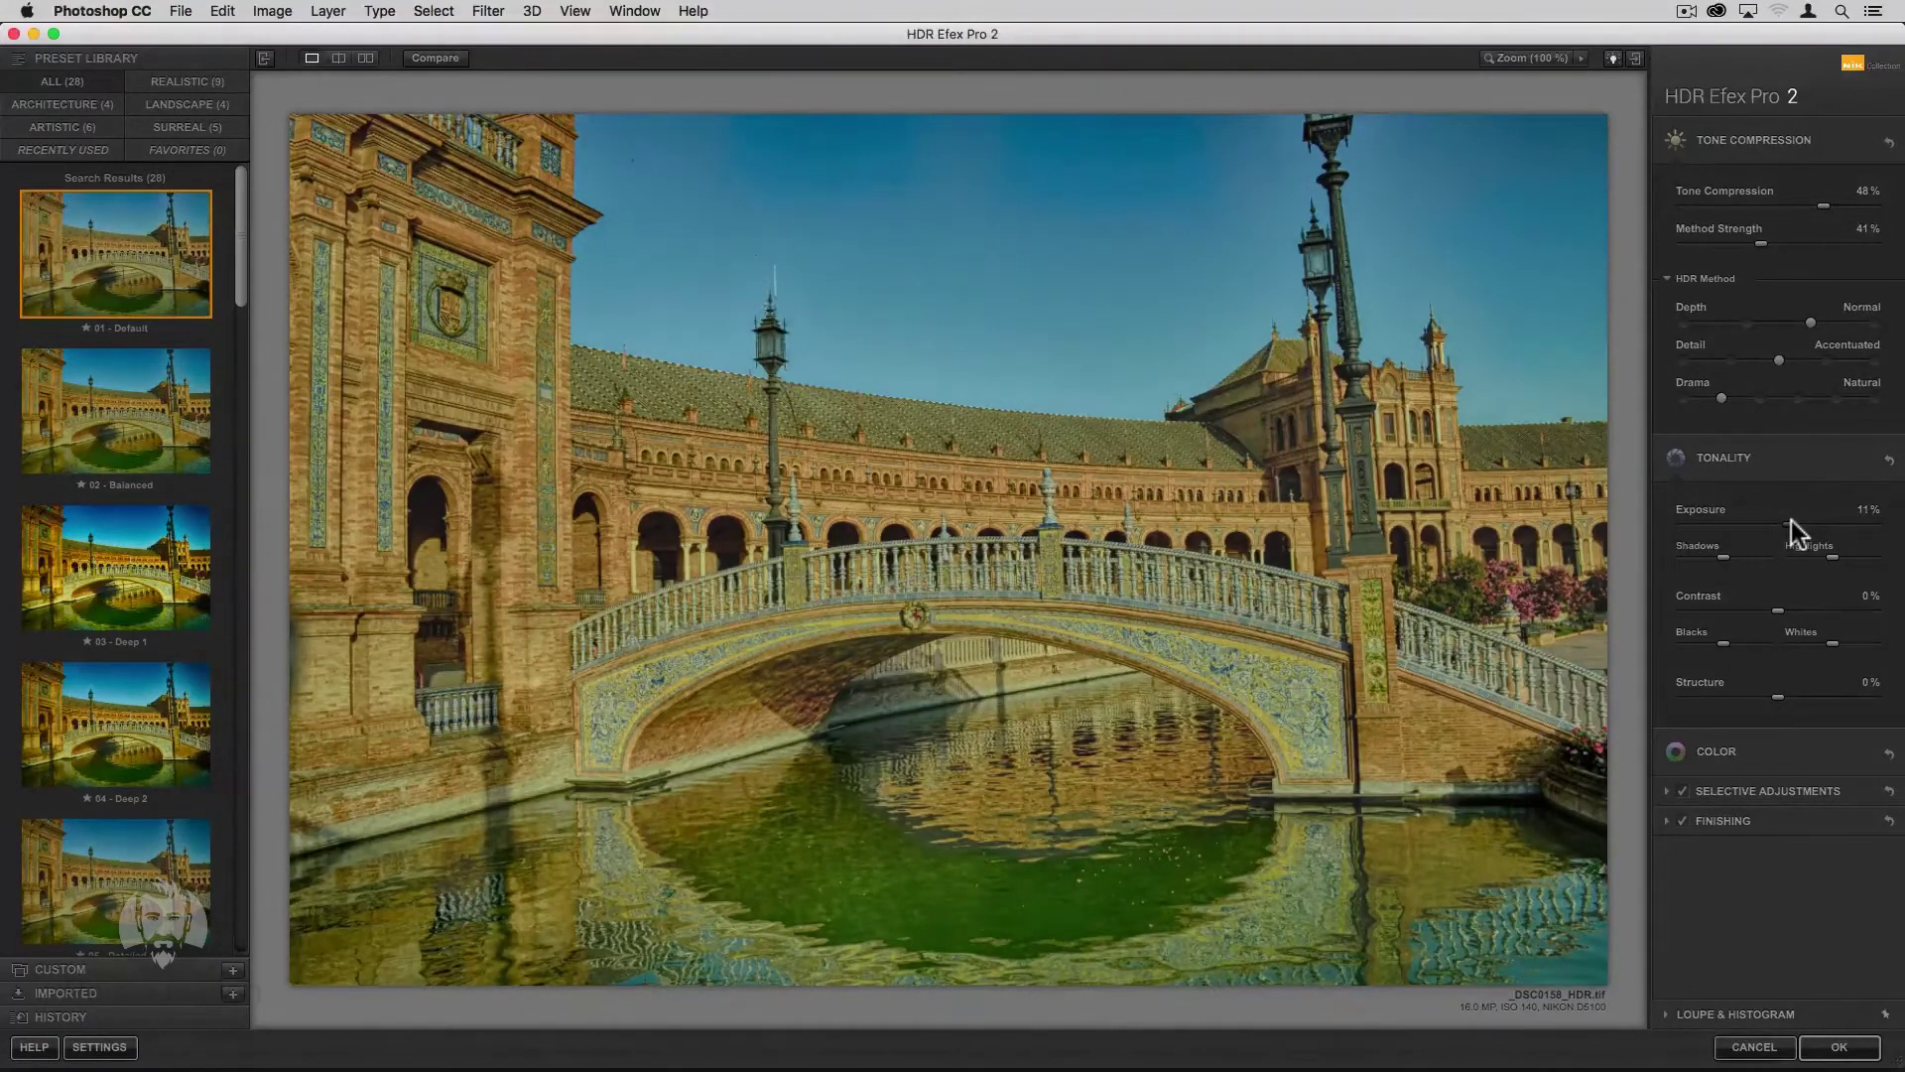
{"action": "left_click_drag", "start_coordinate": [1790, 520], "coordinate": [1794, 521]}
{"action": "left_click_drag", "start_coordinate": [1737, 557], "coordinate": [1857, 556]}
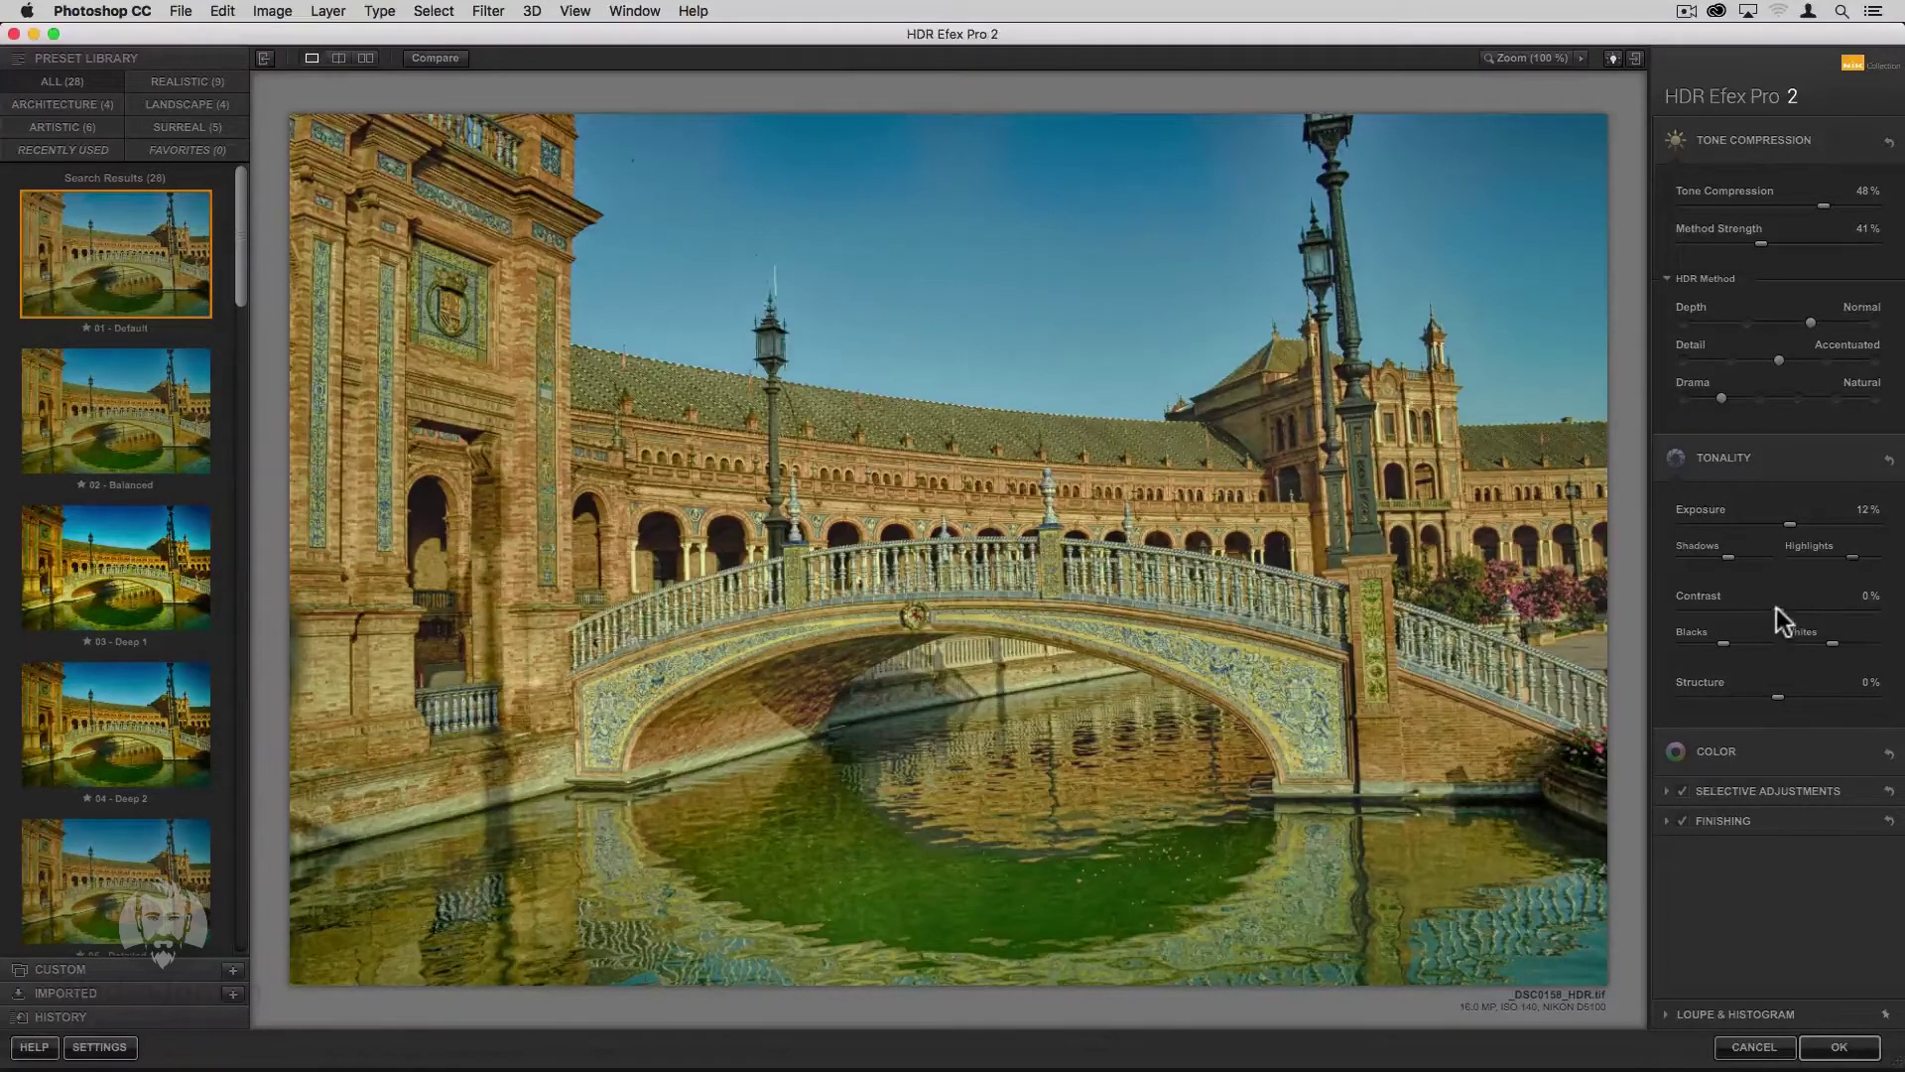
{"action": "left_click_drag", "start_coordinate": [1767, 606], "coordinate": [1754, 605]}
{"action": "left_click_drag", "start_coordinate": [1754, 606], "coordinate": [1792, 606]}
{"action": "left_click_drag", "start_coordinate": [1741, 641], "coordinate": [1709, 641]}
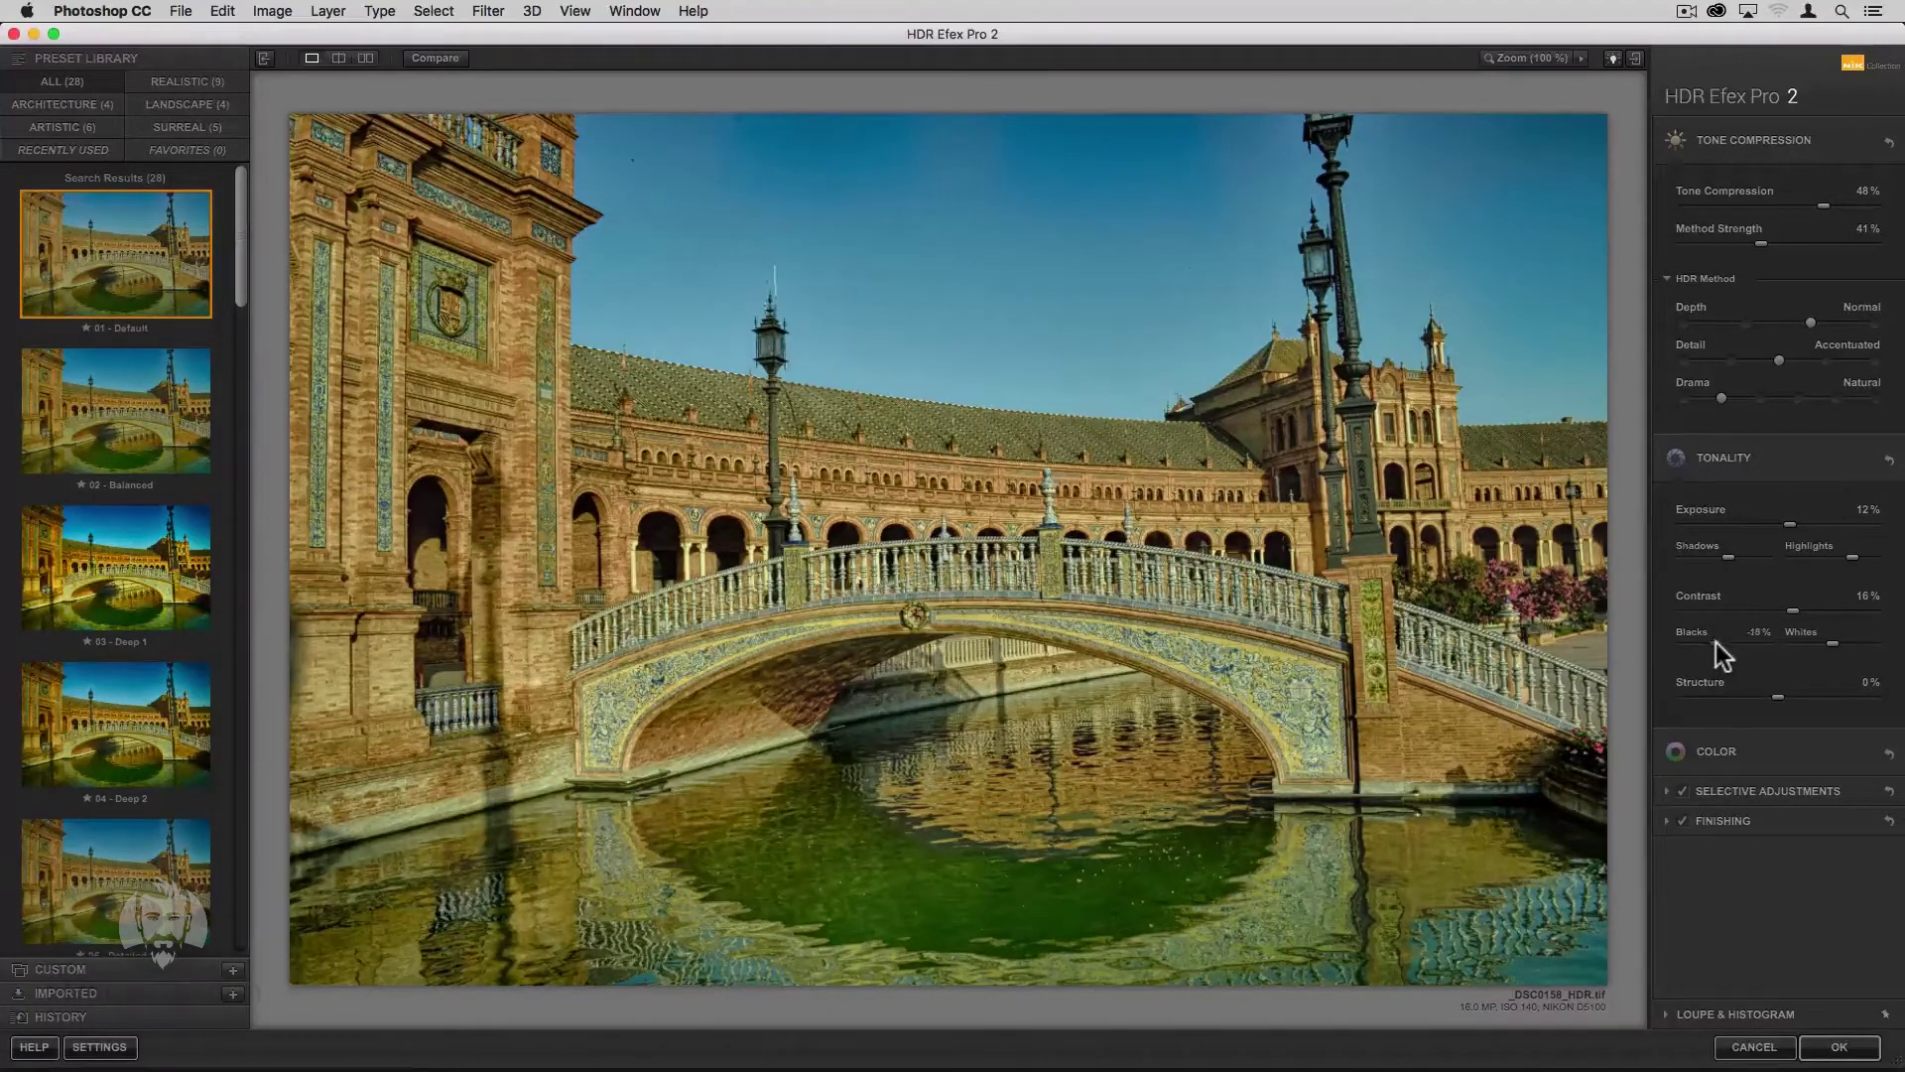
{"action": "left_click_drag", "start_coordinate": [1835, 643], "coordinate": [1824, 645]}
{"action": "left_click_drag", "start_coordinate": [1772, 699], "coordinate": [1814, 700]}
Set Color to Saturation 14%, Temperature -19%, Tint 5%, and expand Selective Adjustments.
{"action": "left_click", "coordinate": [1760, 751]}
{"action": "mouse_move", "coordinate": [1778, 818]}
{"action": "left_mouse_down"}
{"action": "mouse_move", "coordinate": [1869, 818]}
{"action": "mouse_move", "coordinate": [1792, 819]}
{"action": "mouse_move", "coordinate": [1757, 857]}
{"action": "left_mouse_up"}
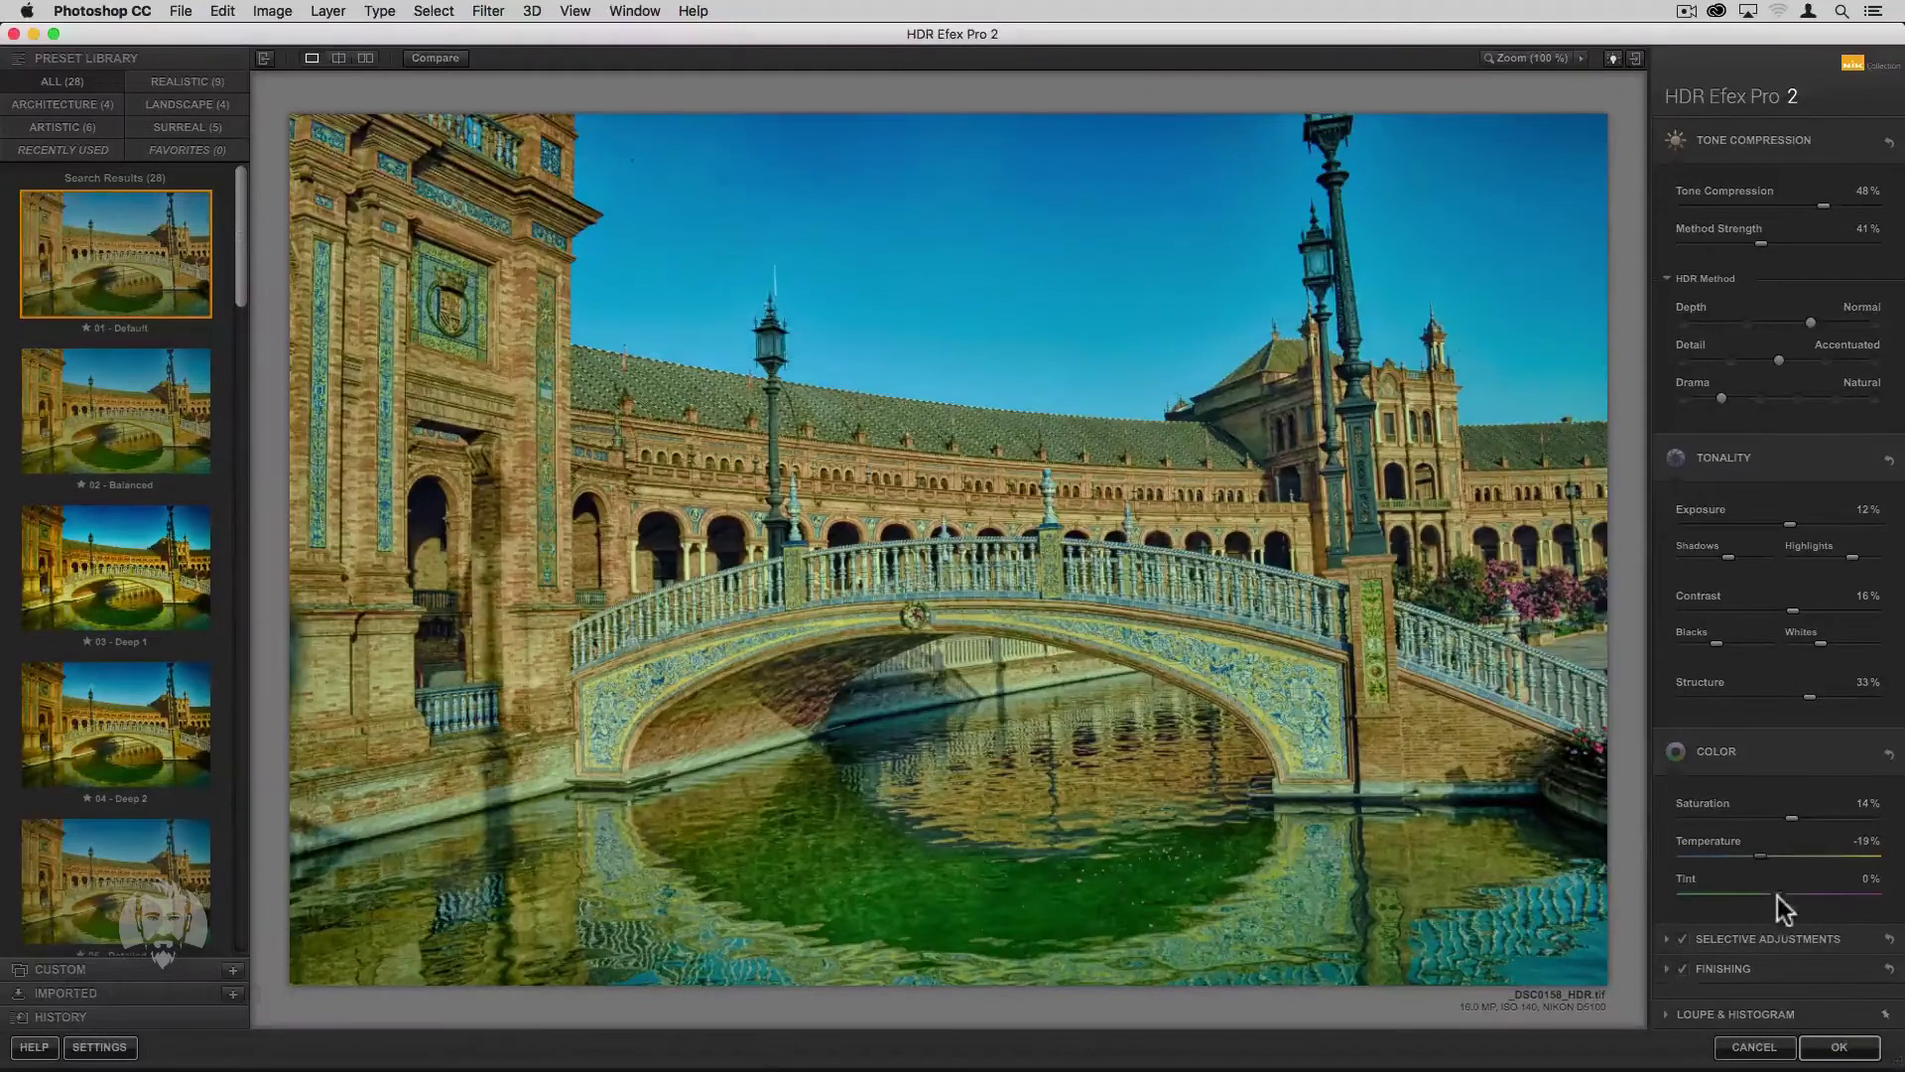
{"action": "mouse_move", "coordinate": [1789, 891]}
{"action": "left_mouse_down"}
{"action": "mouse_move", "coordinate": [1756, 891]}
{"action": "mouse_move", "coordinate": [1788, 892]}
{"action": "left_mouse_up"}
{"action": "left_click", "coordinate": [1800, 938]}
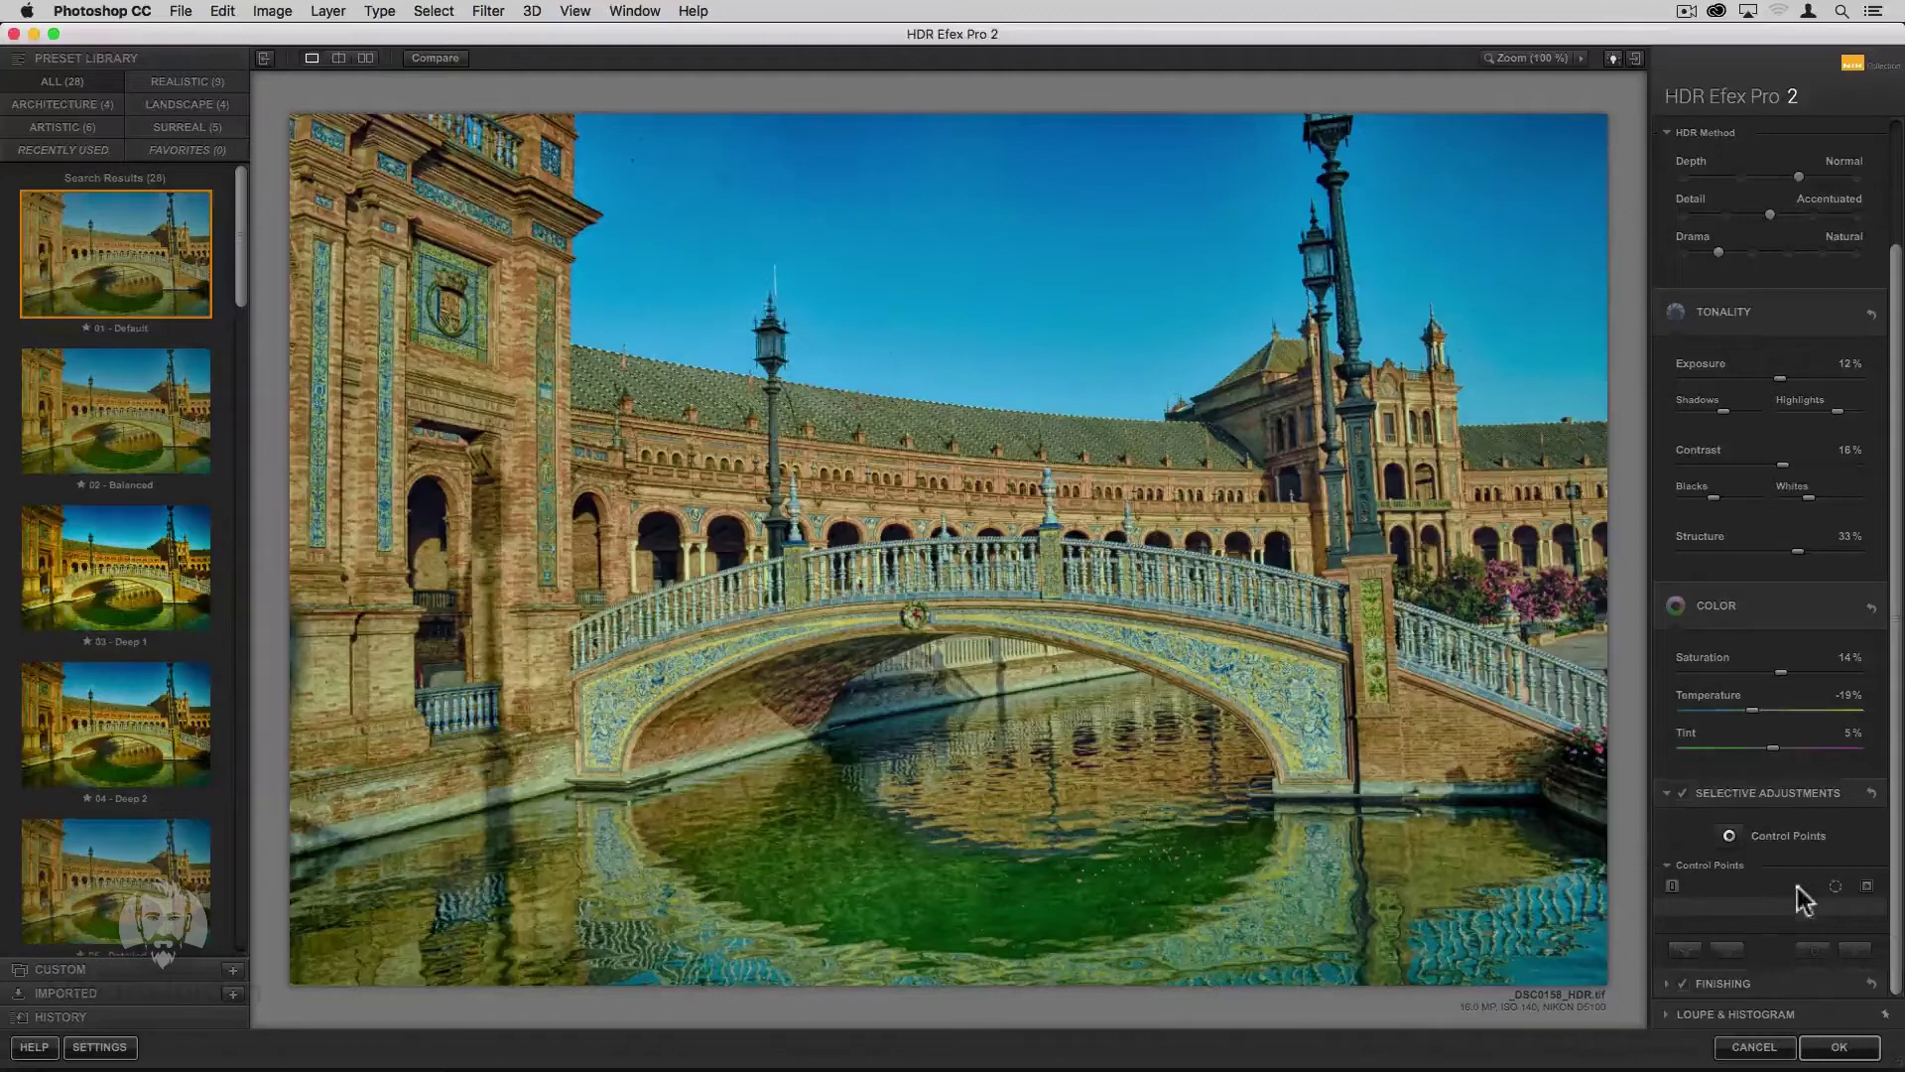
Place a control point on the central canal water, lowering its Exposure and Contrast.
{"action": "left_click", "coordinate": [1727, 838]}
{"action": "left_click", "coordinate": [1729, 838]}
{"action": "left_click", "coordinate": [855, 875]}
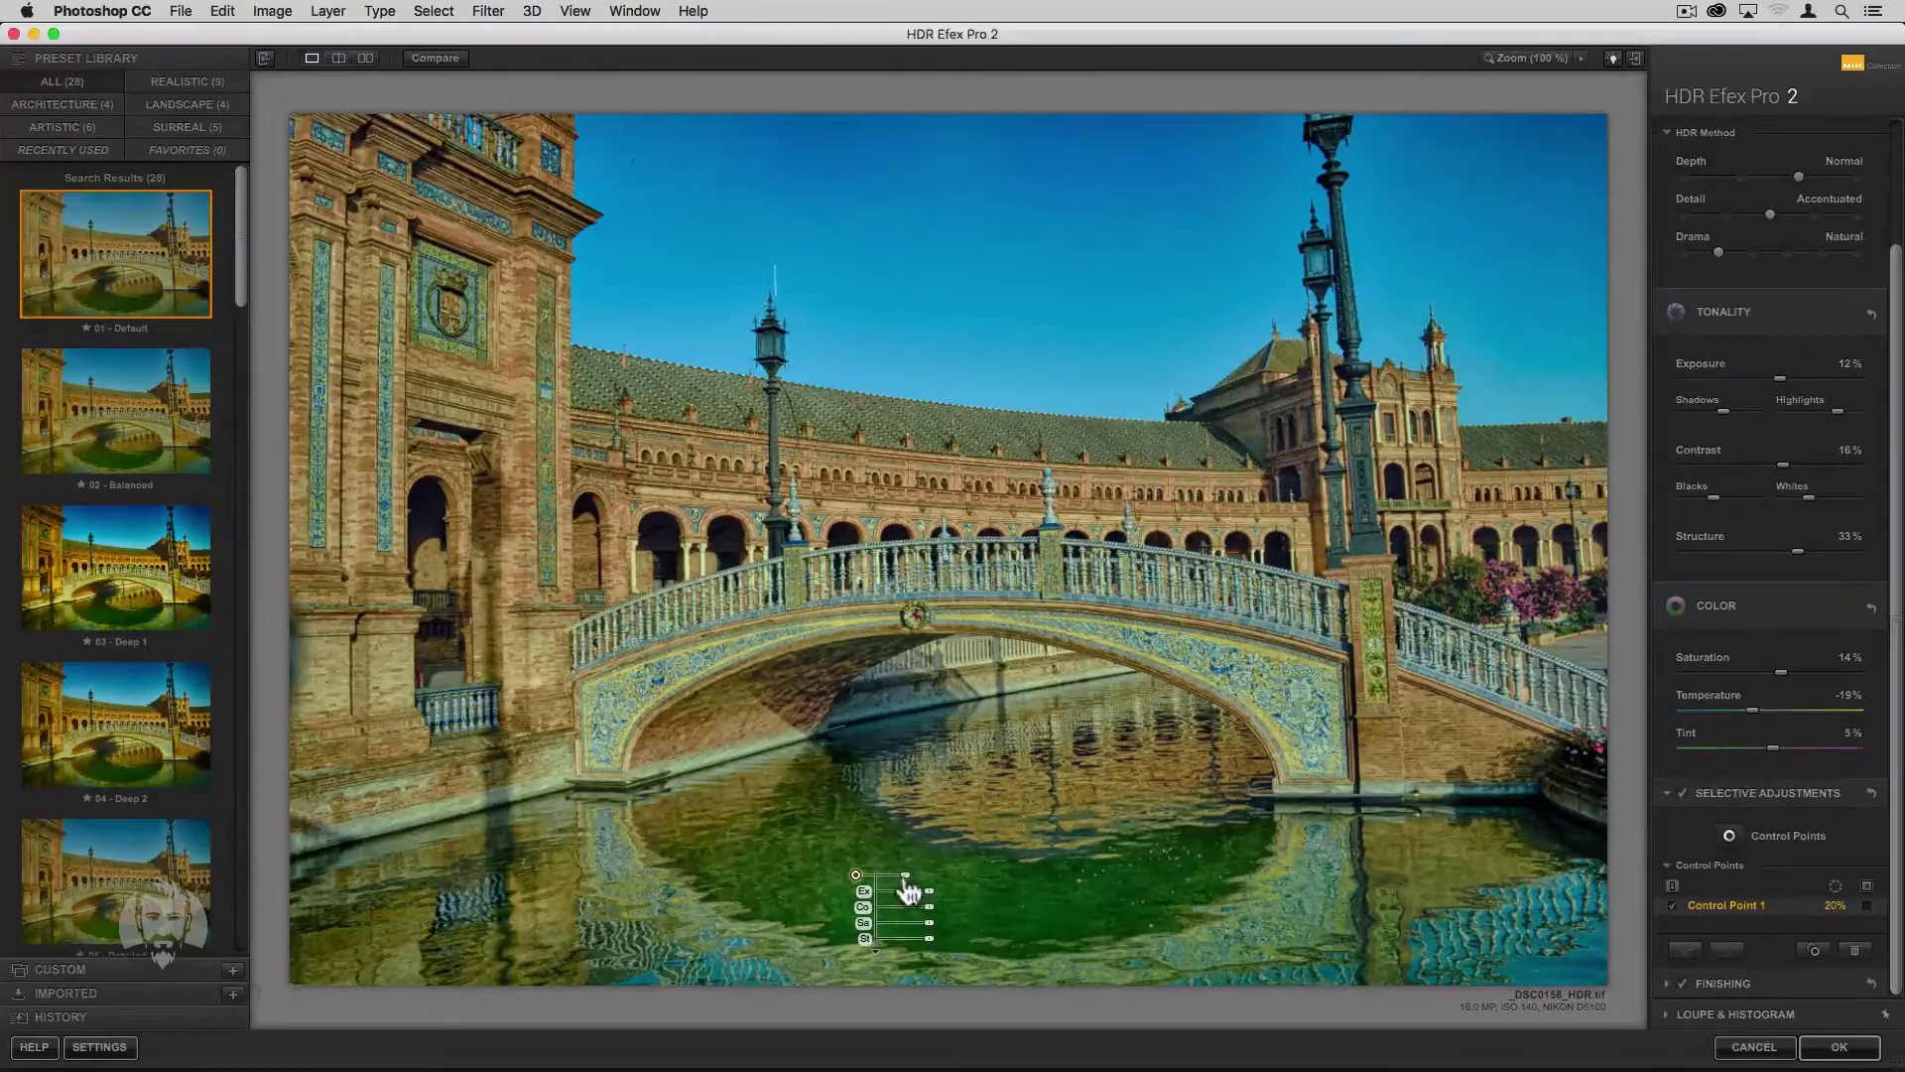
{"action": "left_click_drag", "start_coordinate": [933, 905], "coordinate": [919, 903]}
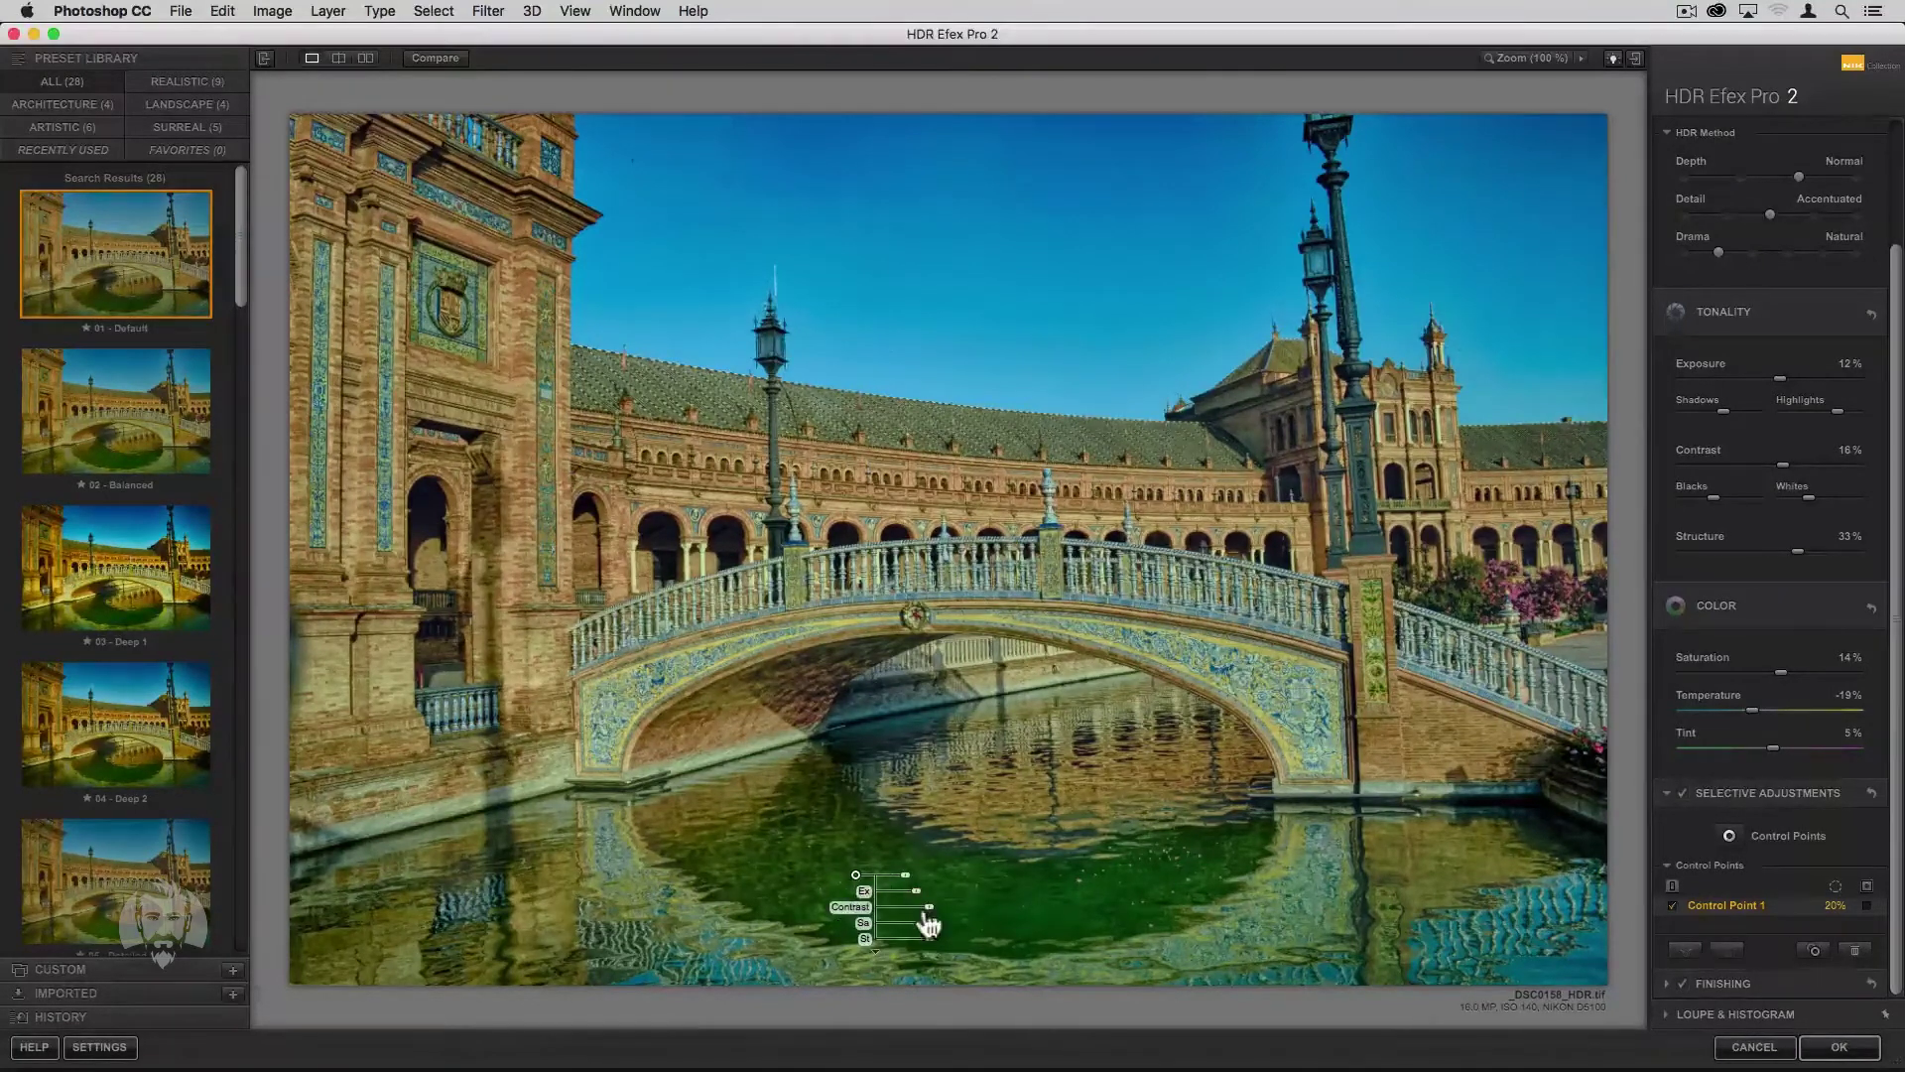
{"action": "left_click_drag", "start_coordinate": [930, 923], "coordinate": [915, 939]}
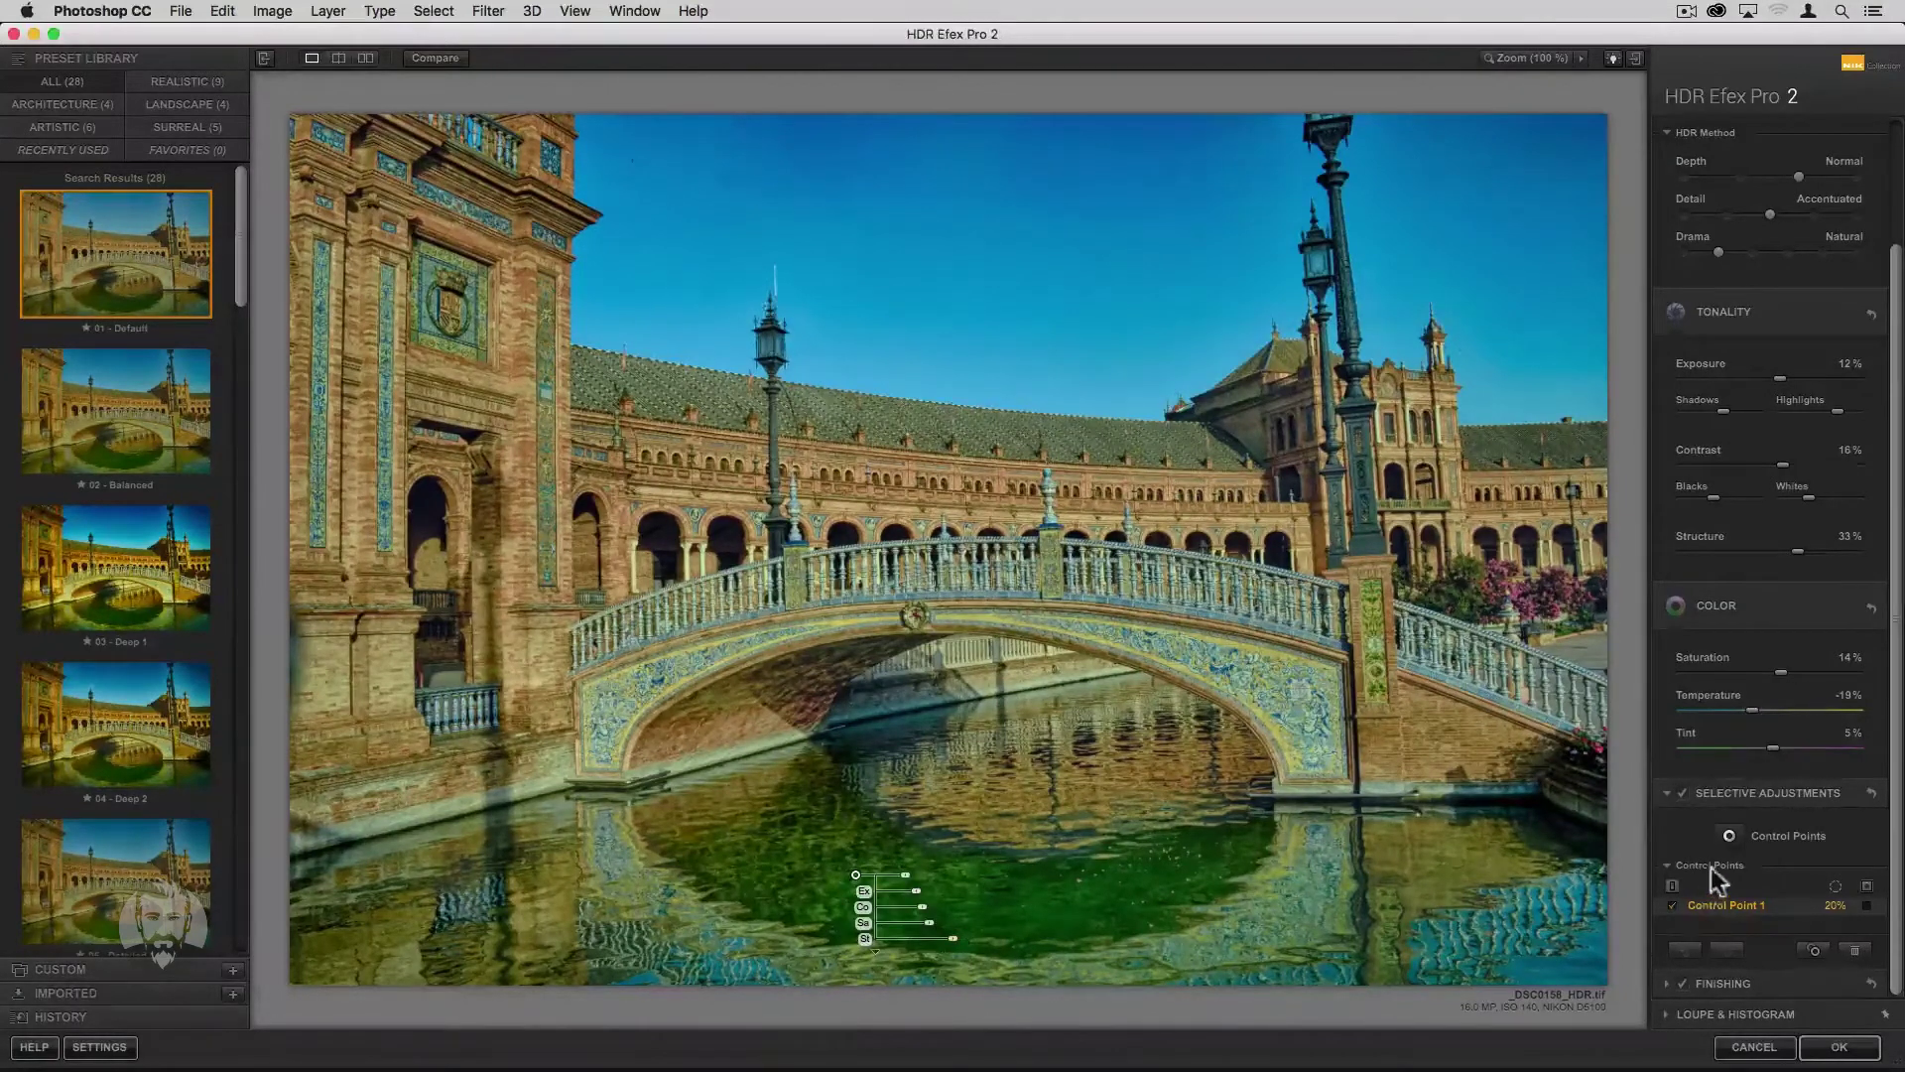
Add a smaller second control point on the right-hand water reflection with lower Temperature.
{"action": "left_click", "coordinate": [1728, 838]}
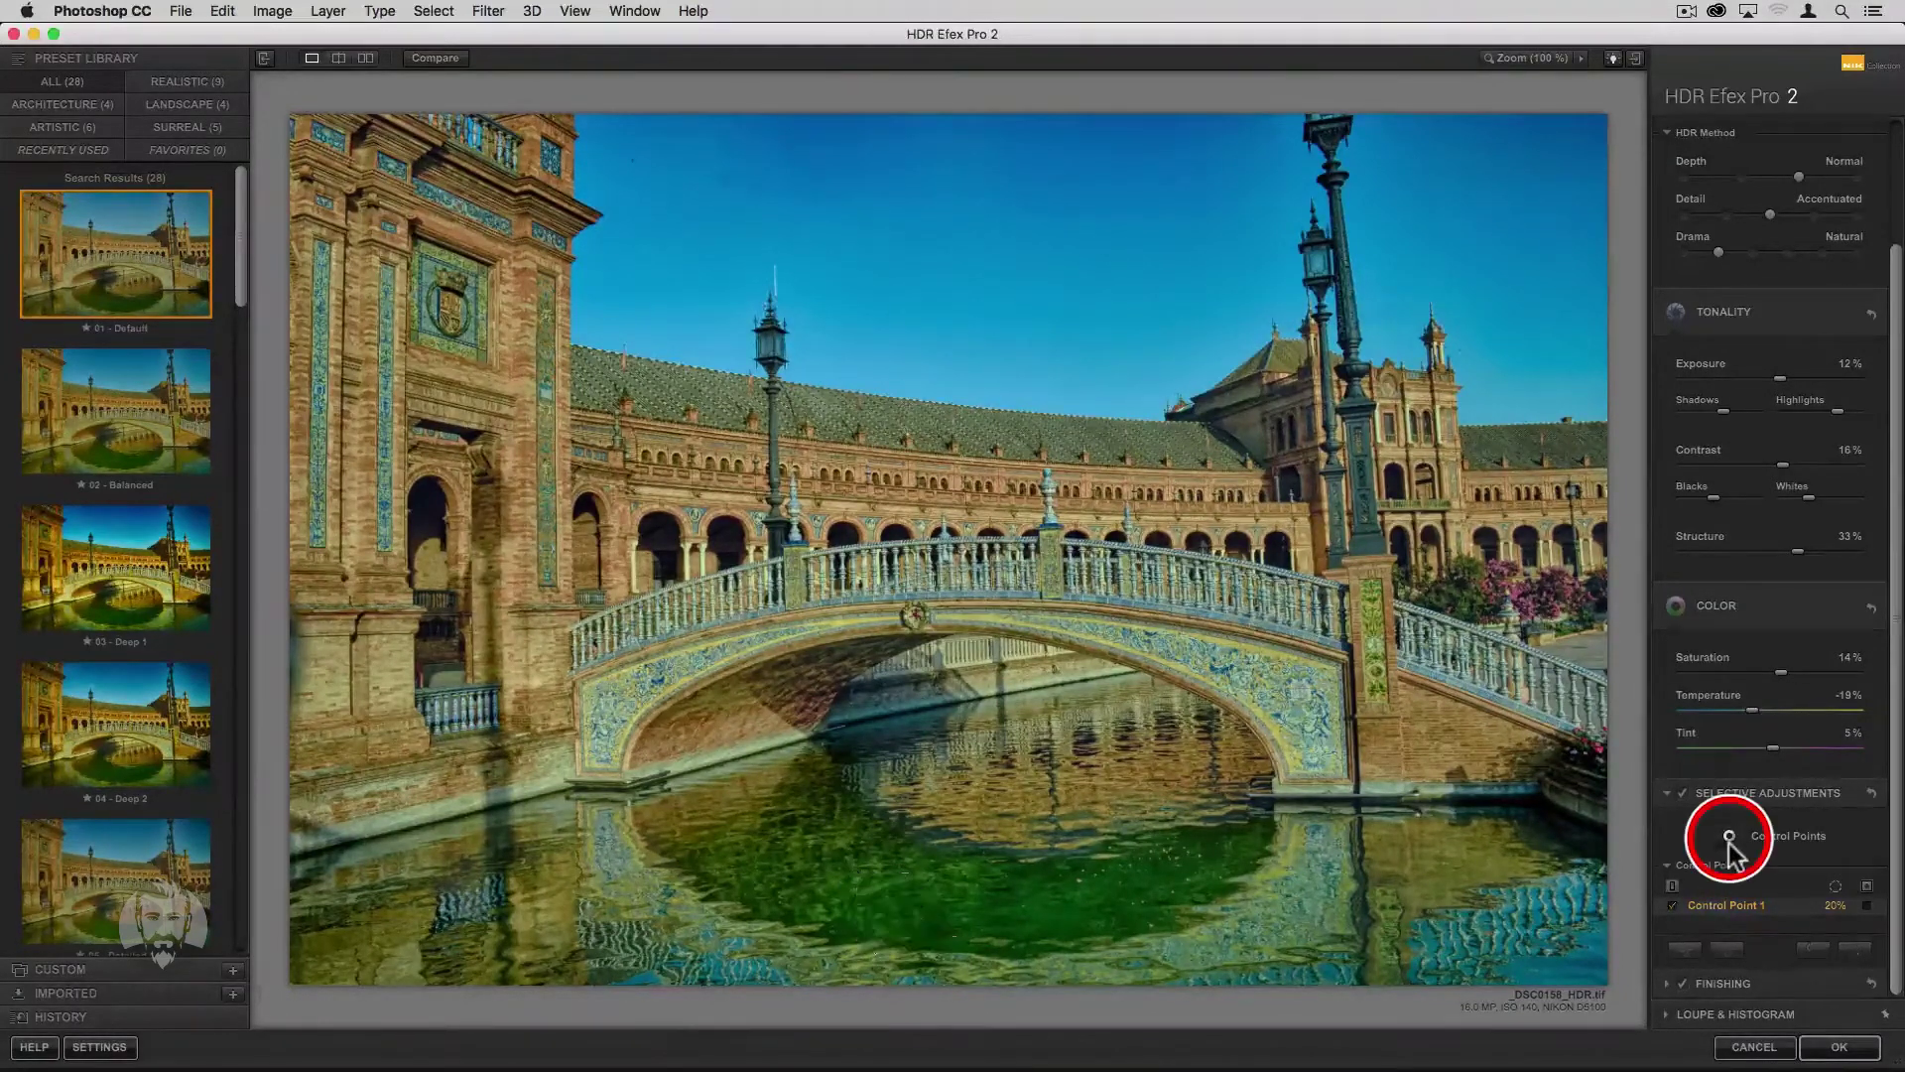
{"action": "left_click", "coordinate": [1251, 840]}
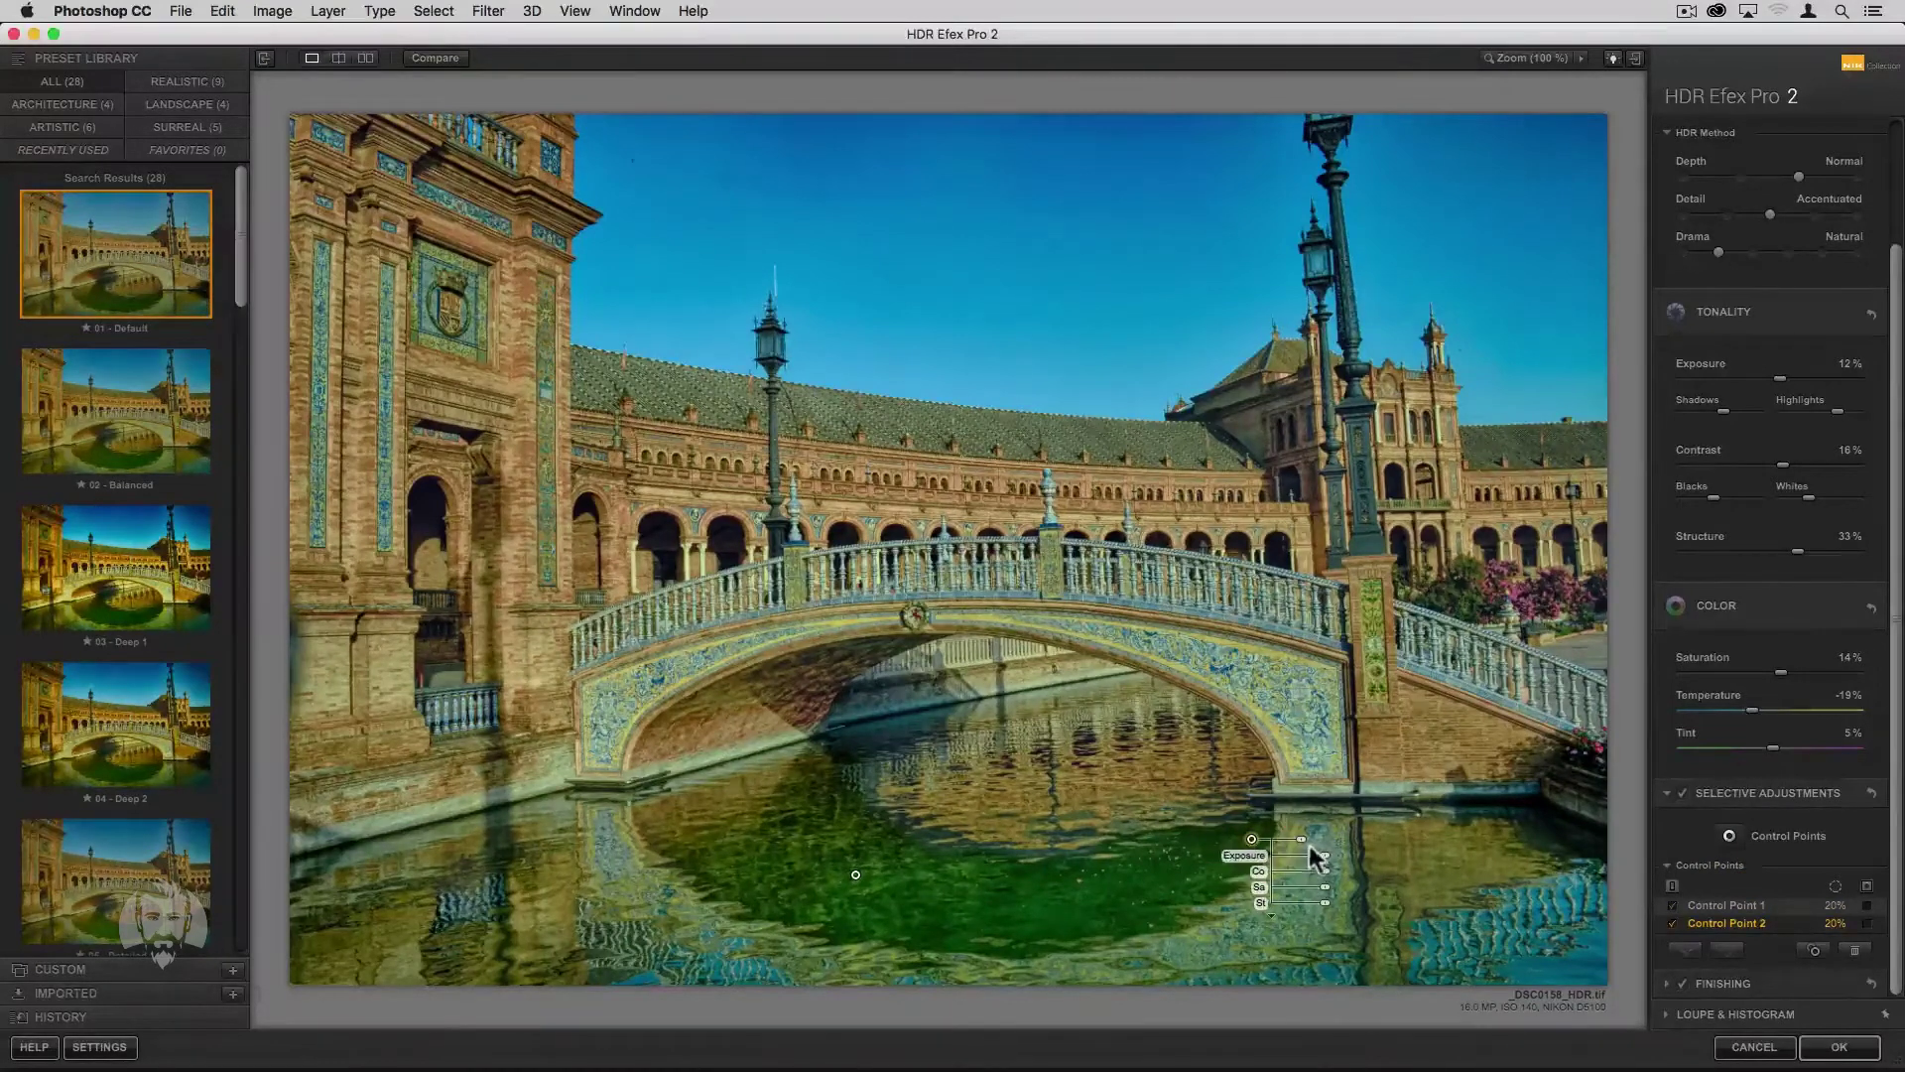
{"action": "left_click_drag", "start_coordinate": [1302, 839], "coordinate": [1301, 840]}
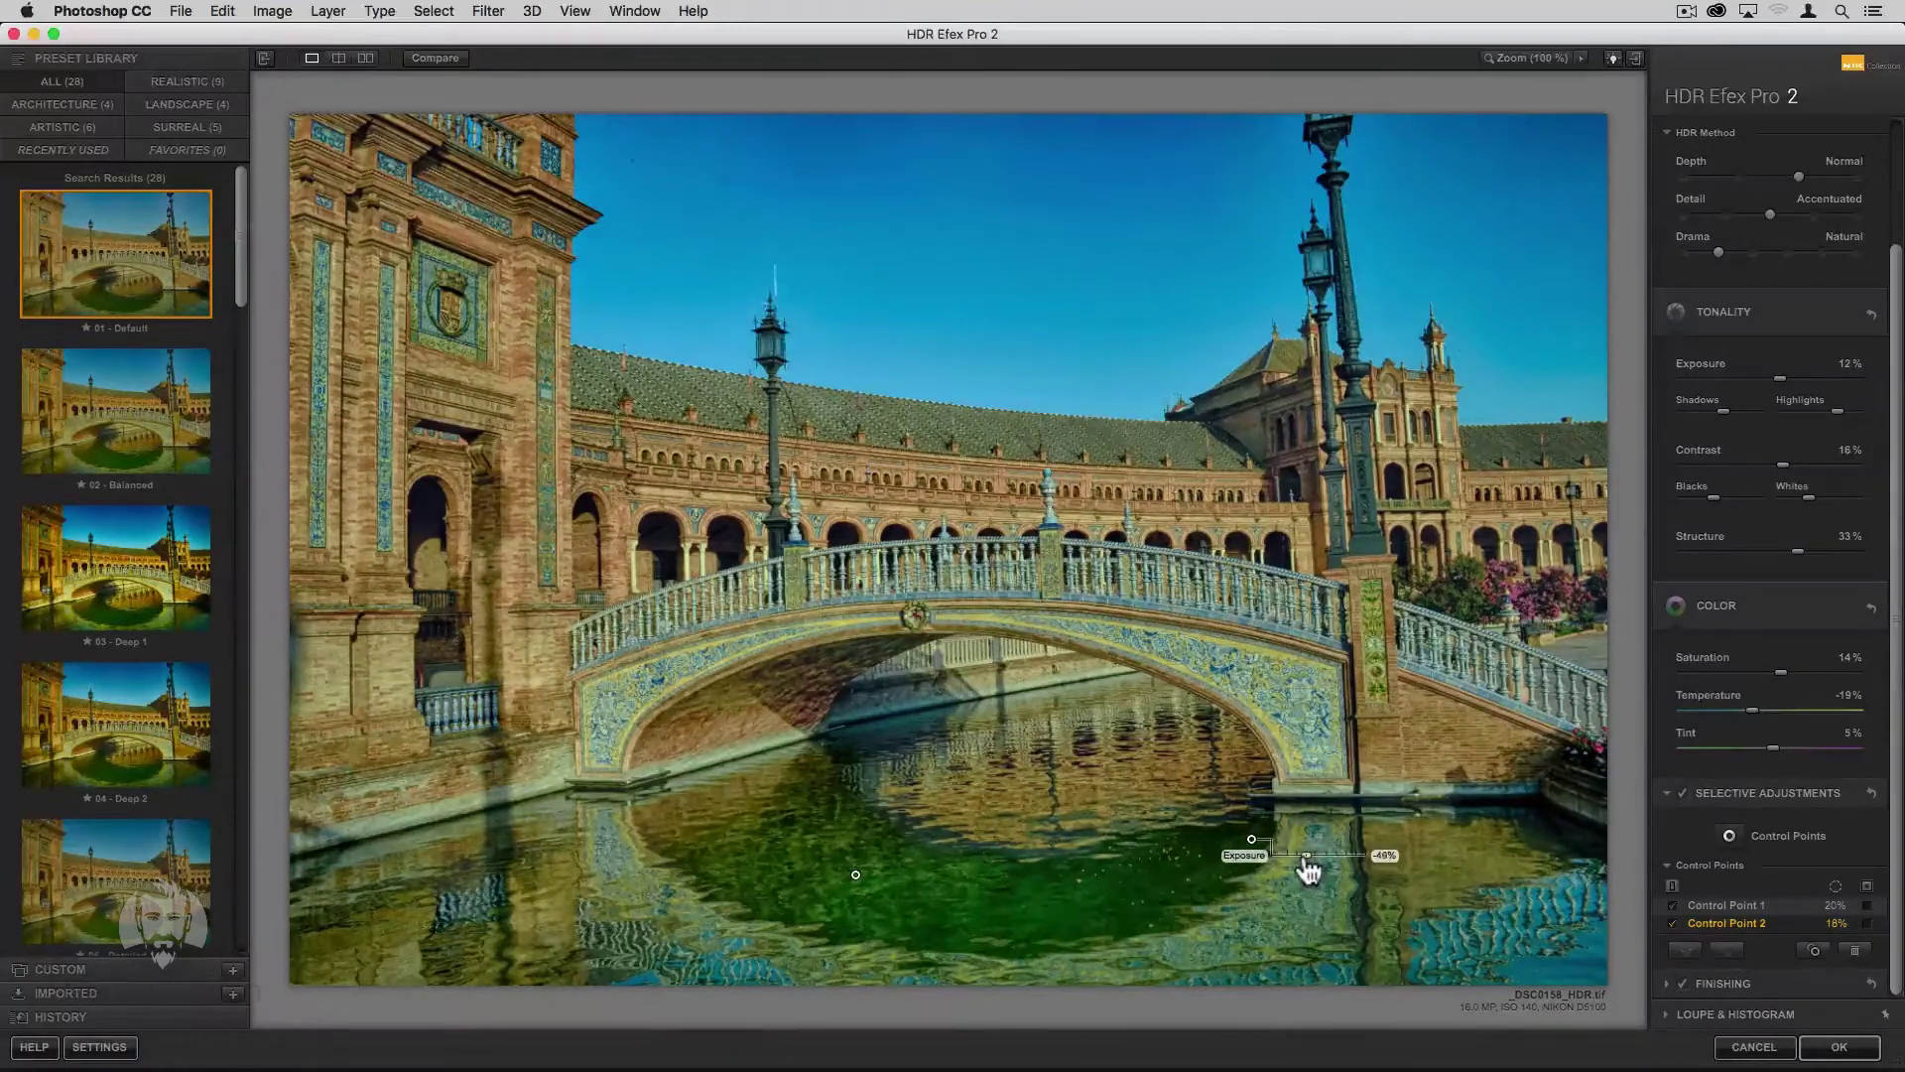
{"action": "left_click", "coordinate": [1271, 866]}
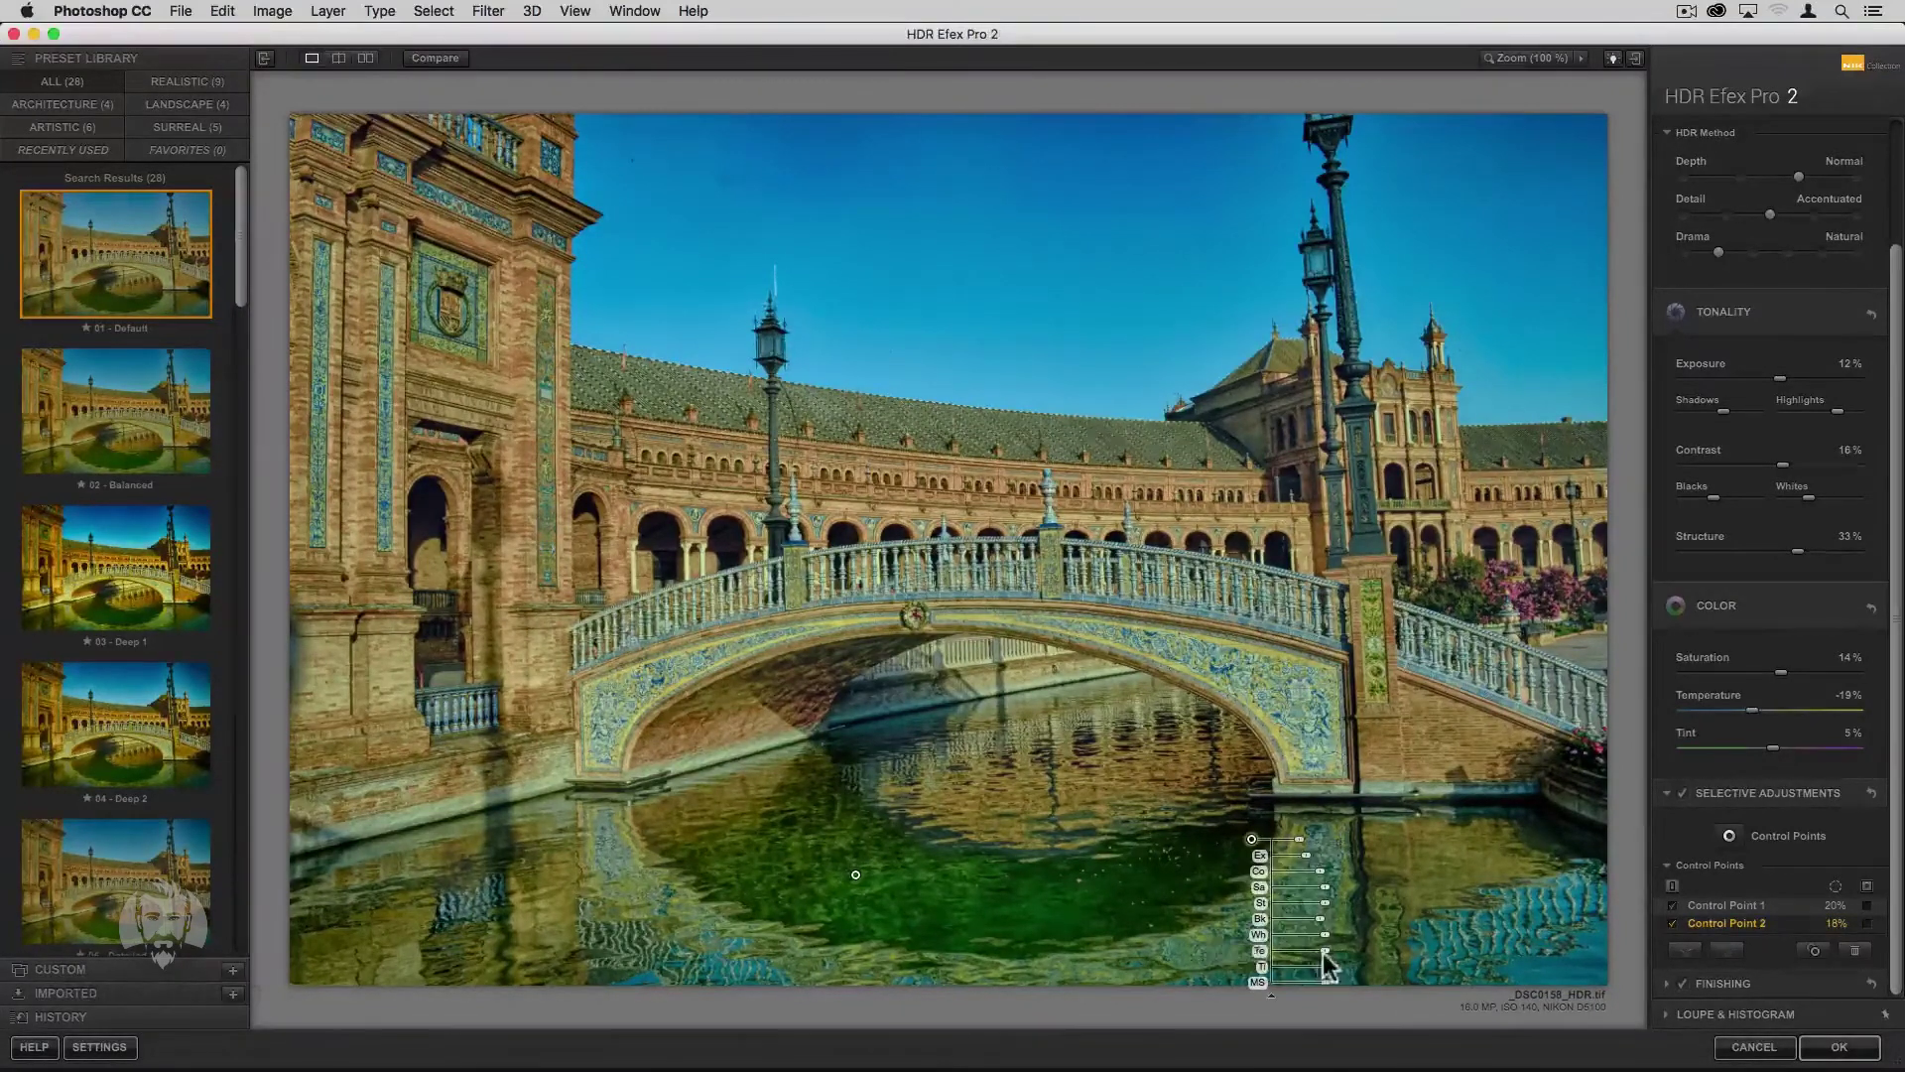
{"action": "left_click_drag", "start_coordinate": [1323, 953], "coordinate": [1312, 962]}
Toggle the first control point's effect off and on to compare.
{"action": "left_click", "coordinate": [1671, 921]}
{"action": "left_click", "coordinate": [1671, 902]}
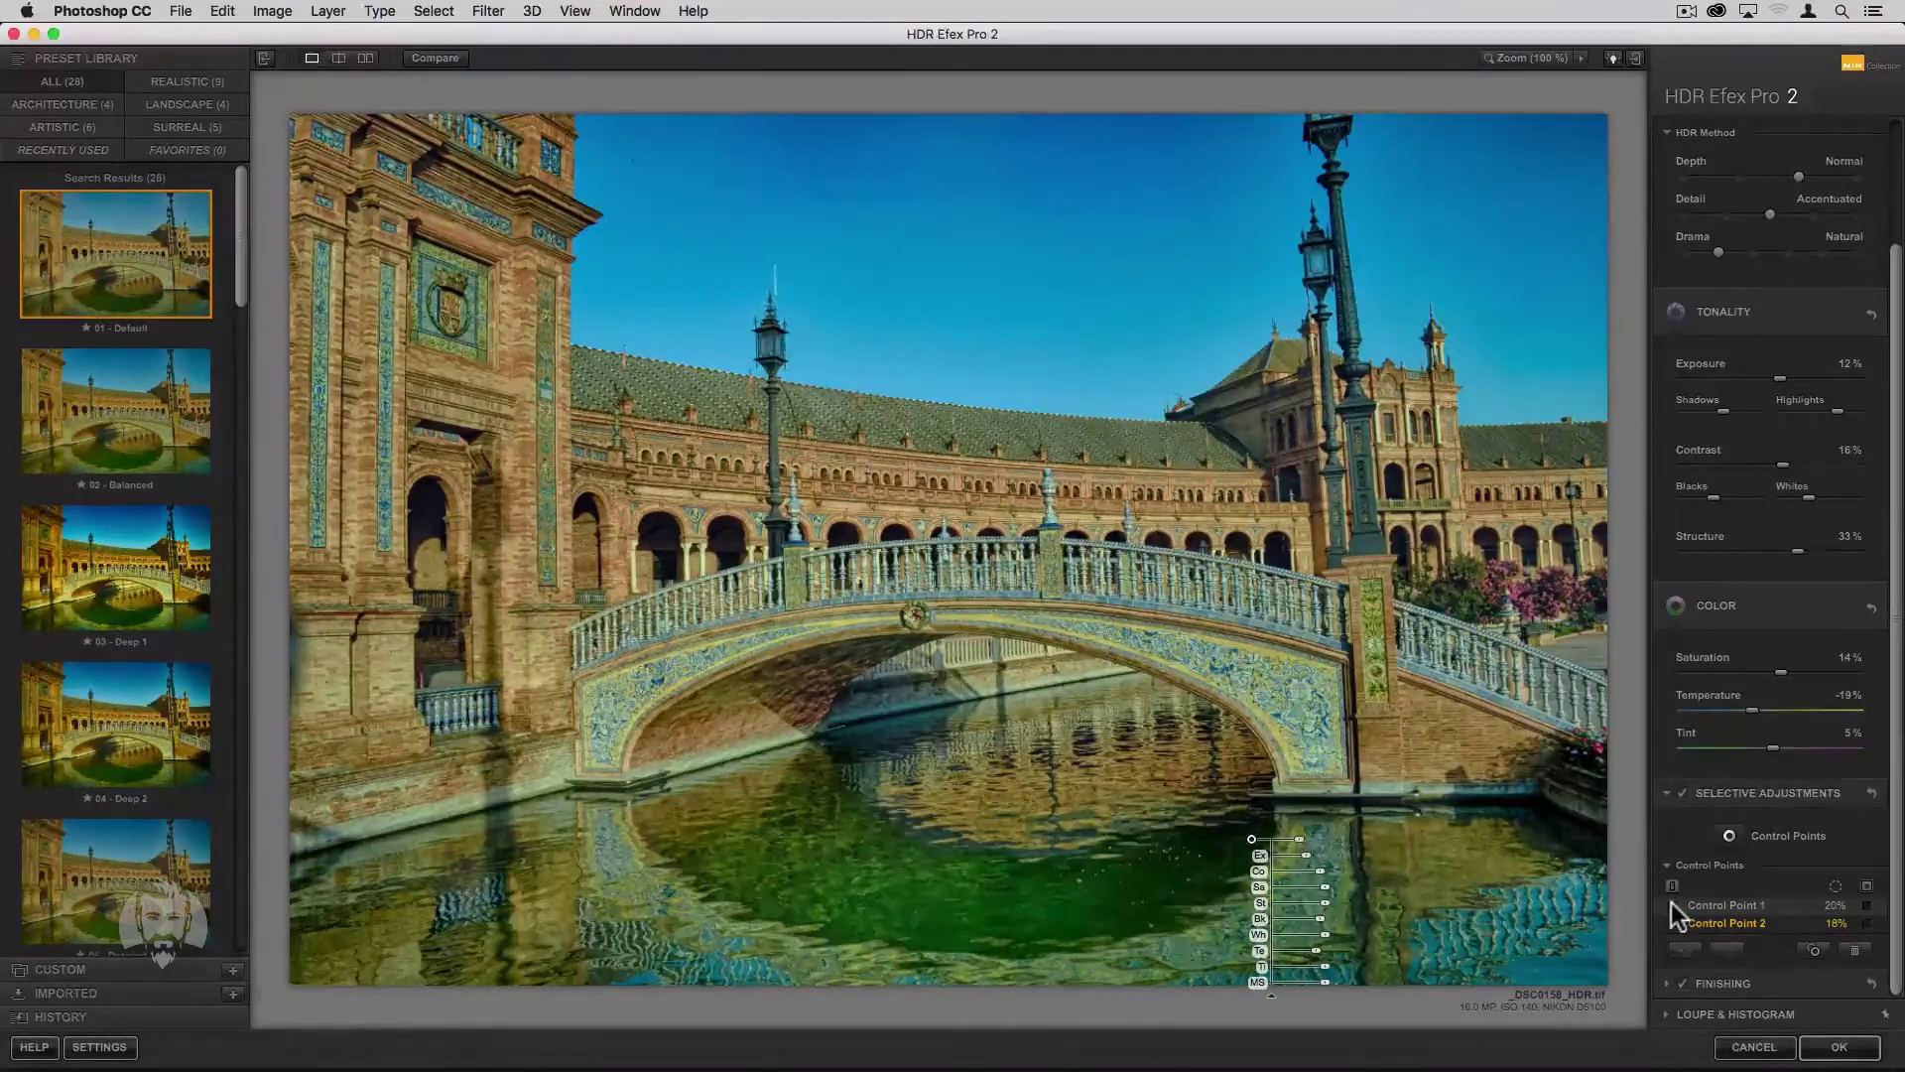
{"action": "left_click", "coordinate": [1790, 979]}
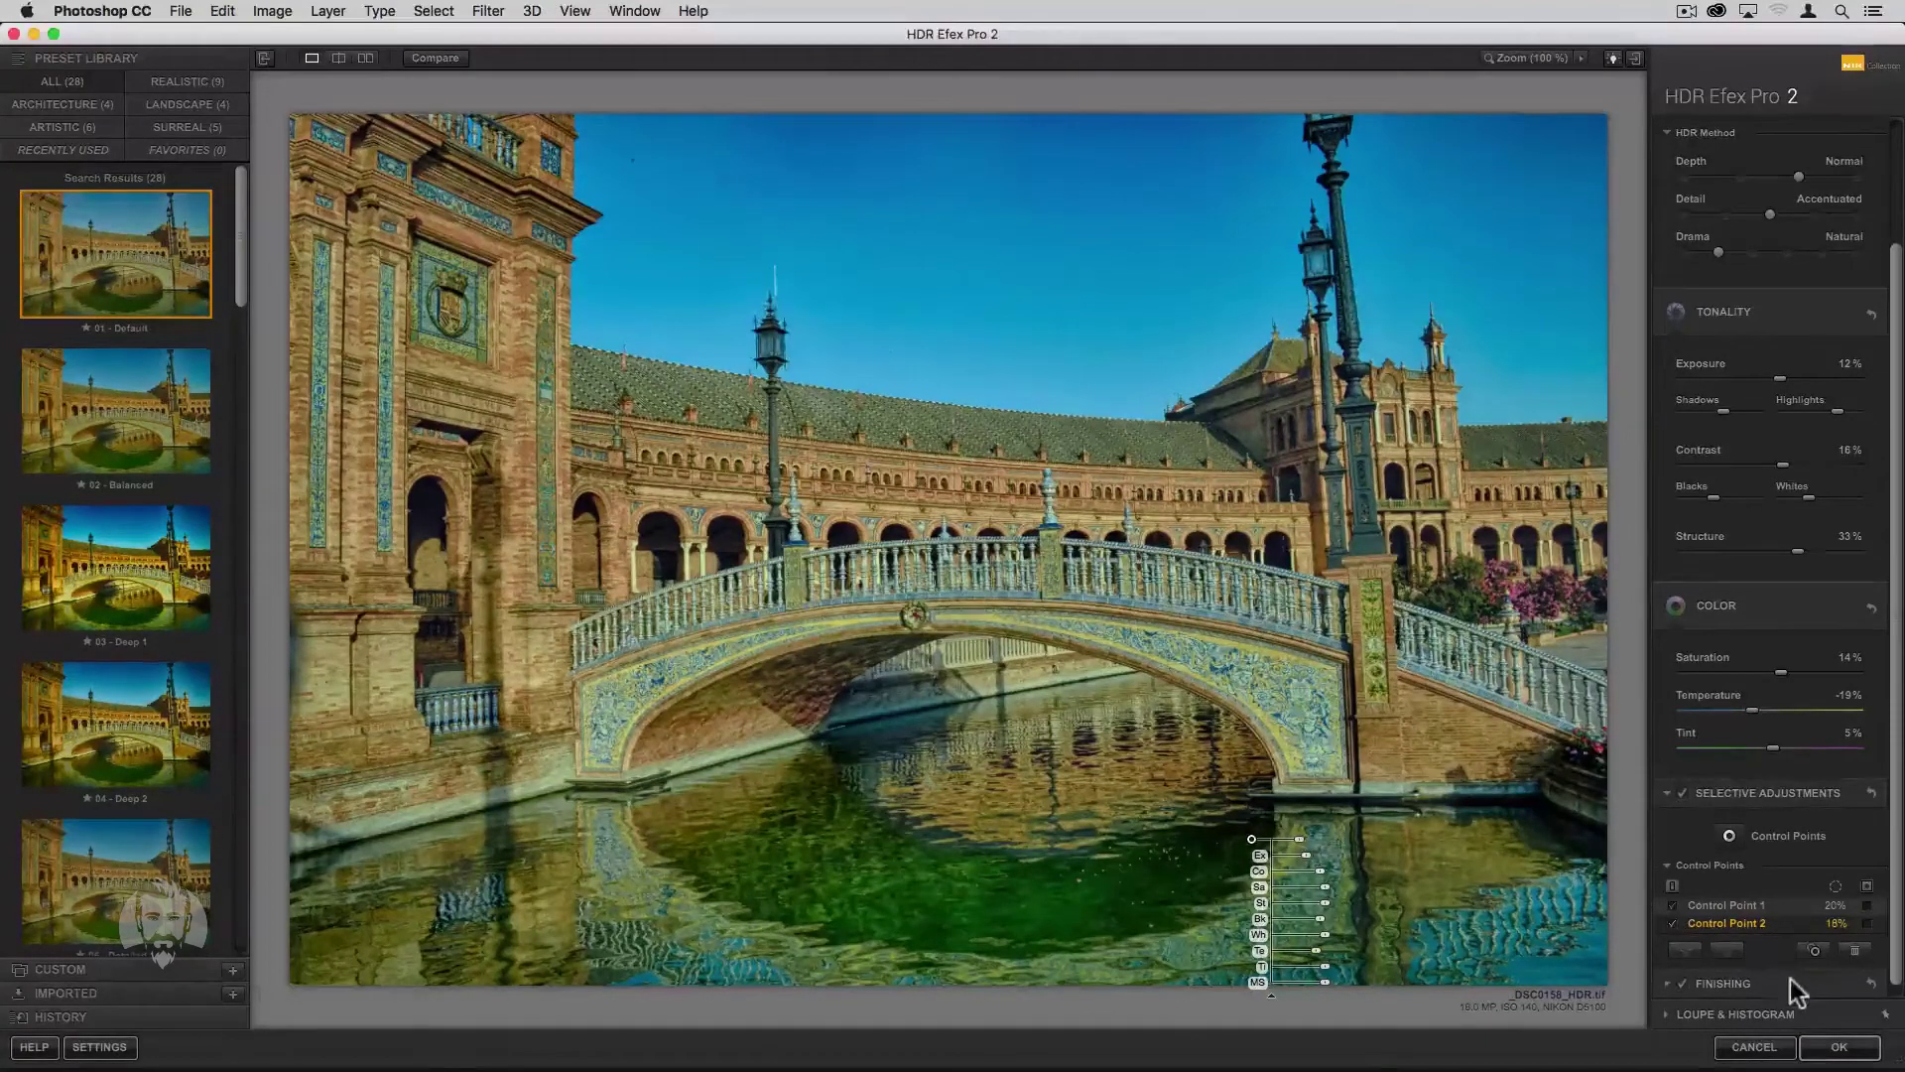
Apply a Lens 2 vignette and graduated neutral density, with lower tonality at 0.28 stops.
{"action": "left_click", "coordinate": [1866, 884]}
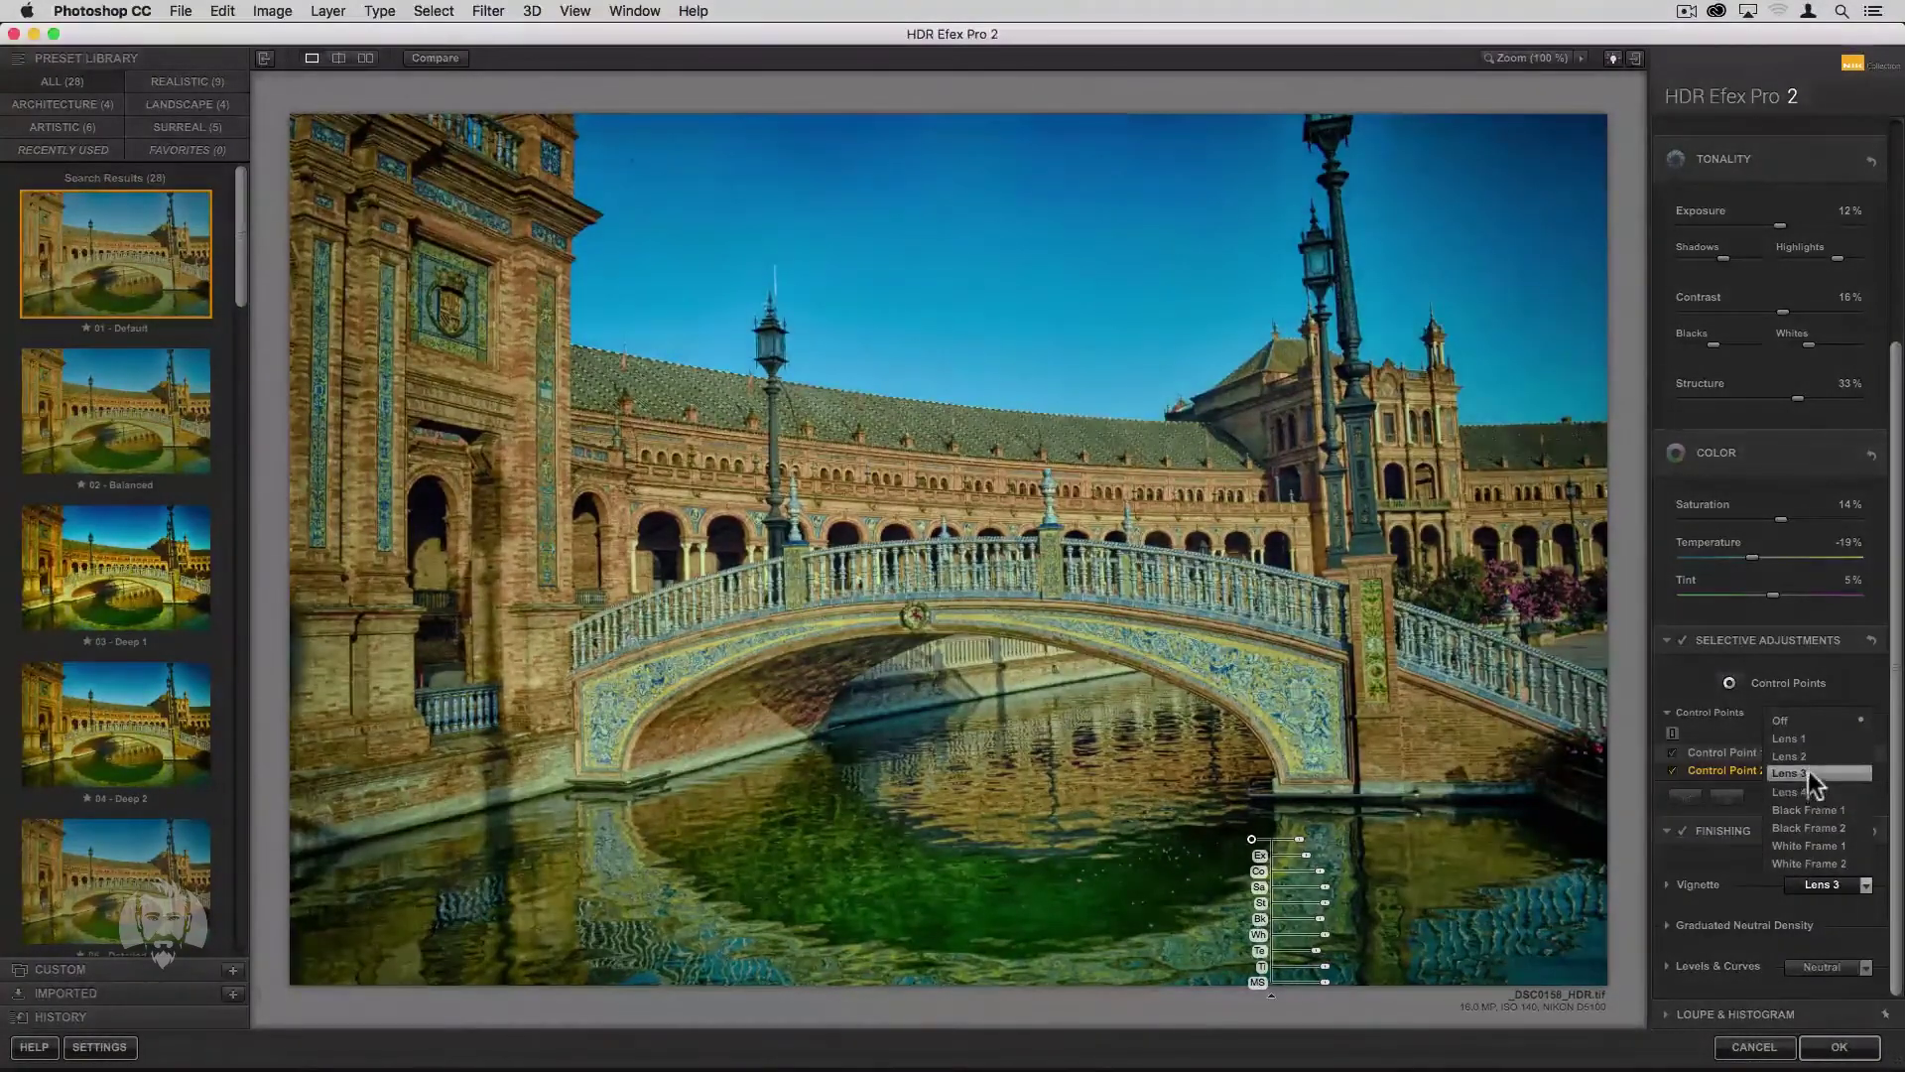
{"action": "left_click", "coordinate": [1812, 759]}
{"action": "left_click", "coordinate": [1669, 925]}
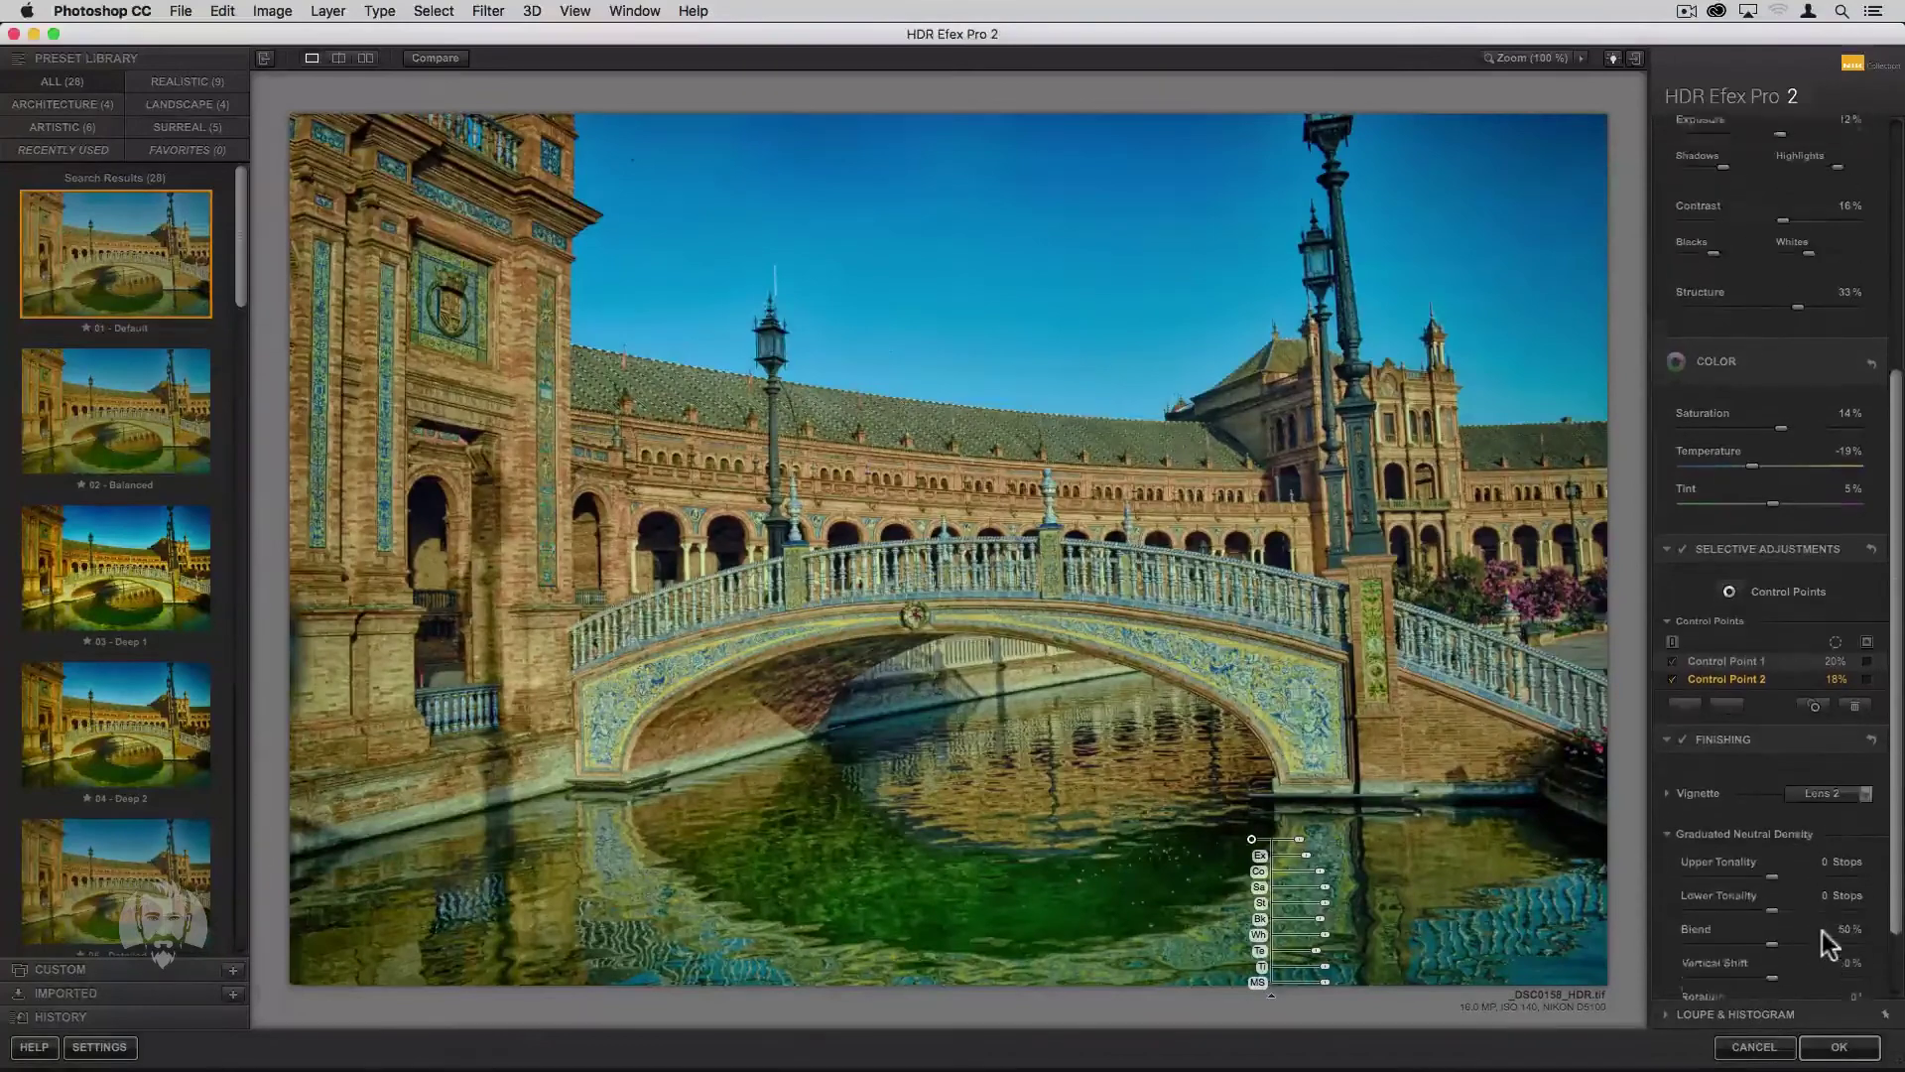
{"action": "mouse_move", "coordinate": [1777, 795]}
{"action": "left_mouse_down"}
{"action": "mouse_move", "coordinate": [1805, 831]}
{"action": "mouse_move", "coordinate": [1682, 844]}
{"action": "mouse_move", "coordinate": [1817, 829]}
{"action": "left_mouse_up"}
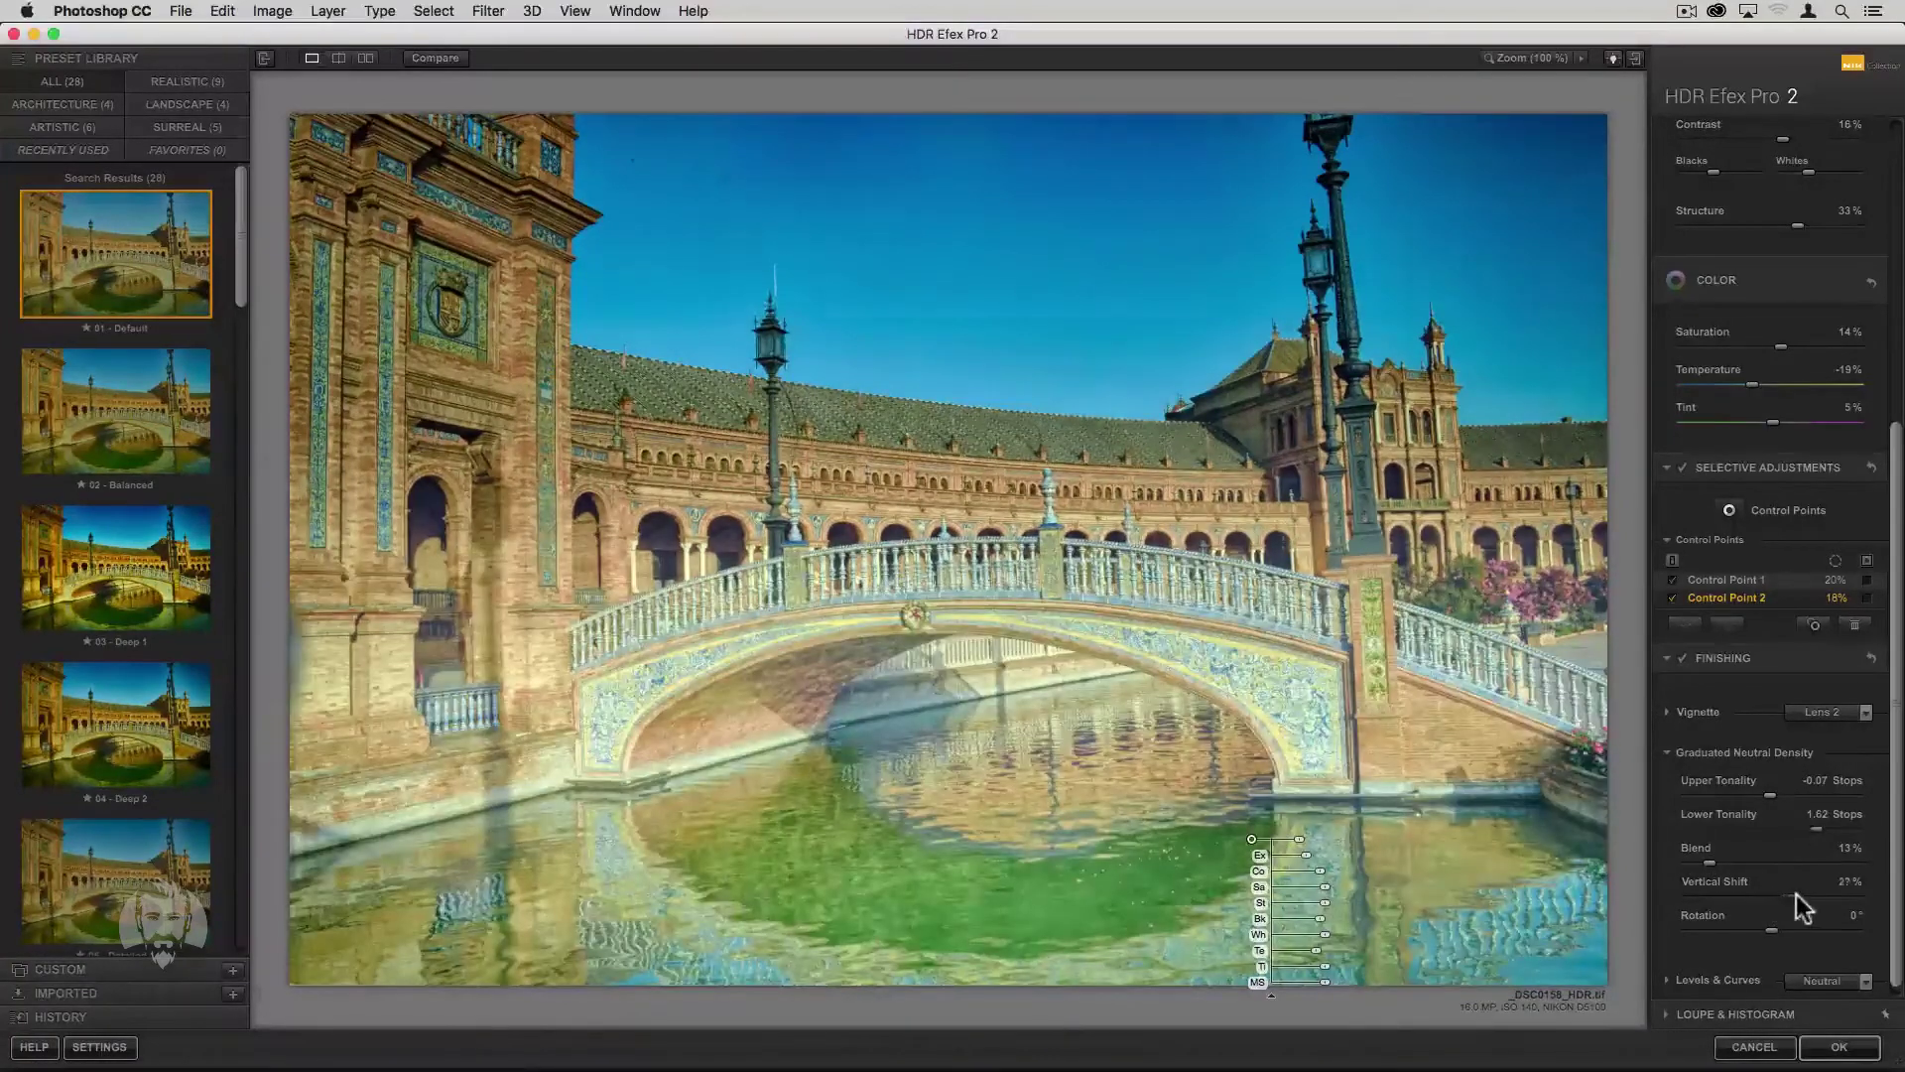
{"action": "mouse_move", "coordinate": [1796, 896]}
{"action": "left_mouse_down"}
{"action": "mouse_move", "coordinate": [1826, 897]}
{"action": "mouse_move", "coordinate": [1774, 891]}
{"action": "left_mouse_up"}
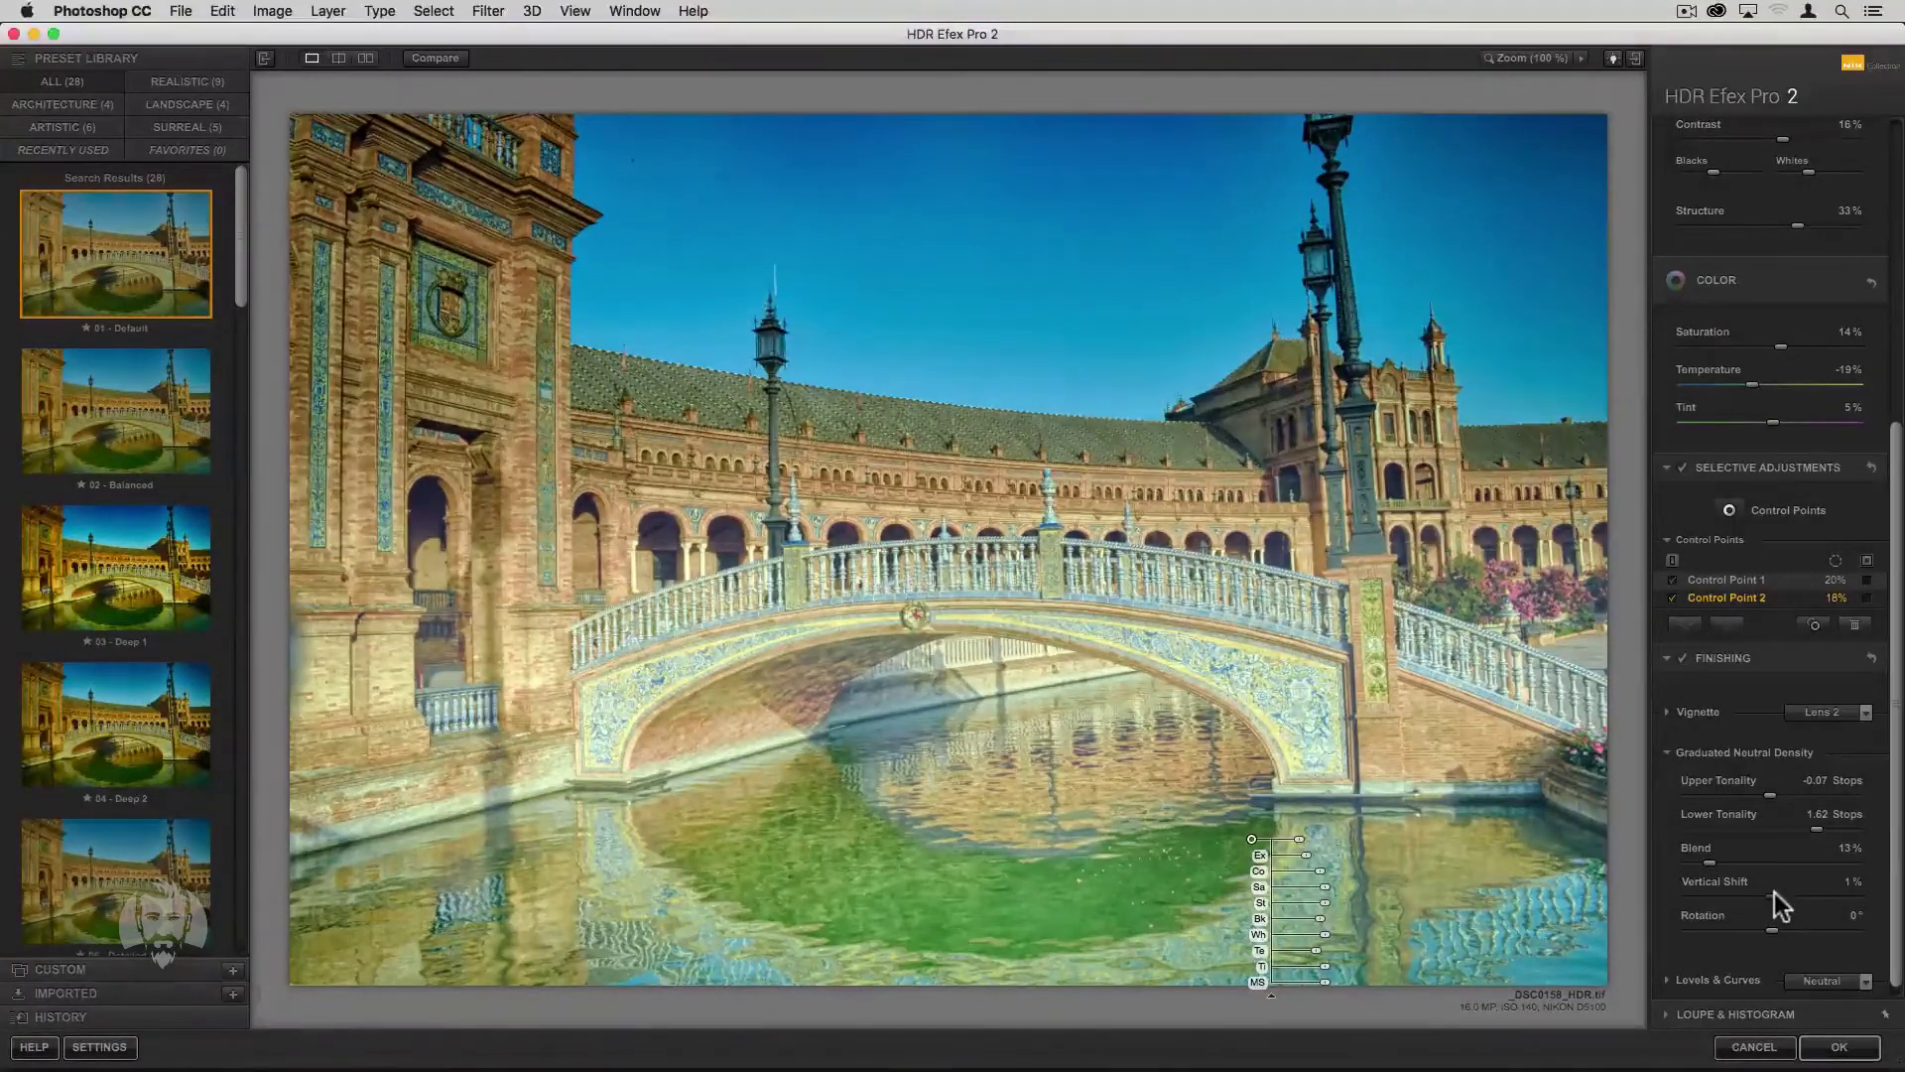
{"action": "left_click", "coordinate": [1775, 827]}
{"action": "left_click_drag", "start_coordinate": [1782, 827], "coordinate": [1786, 827]}
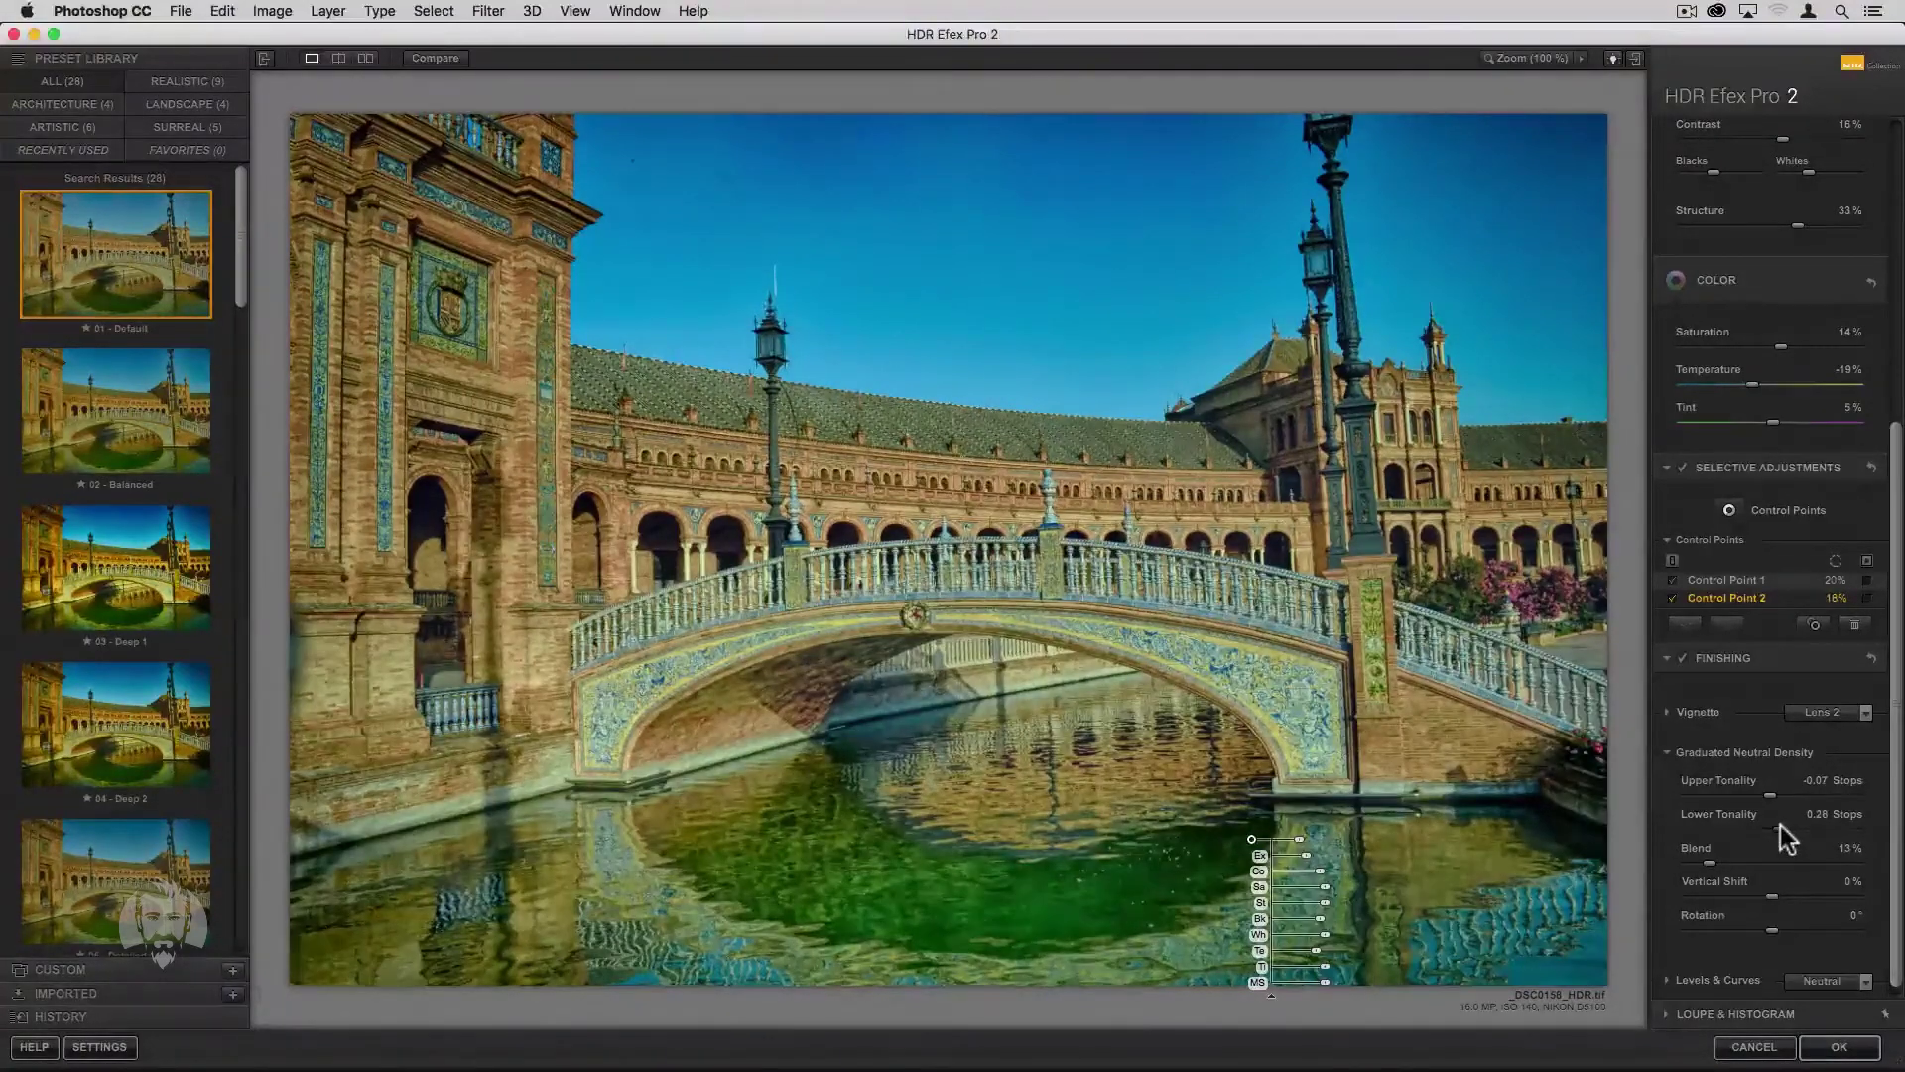
Keep the Levels & Curves preset on Neutral.
{"action": "scroll", "coordinate": [1896, 958], "scroll_direction": "down", "scroll_amount": 1}
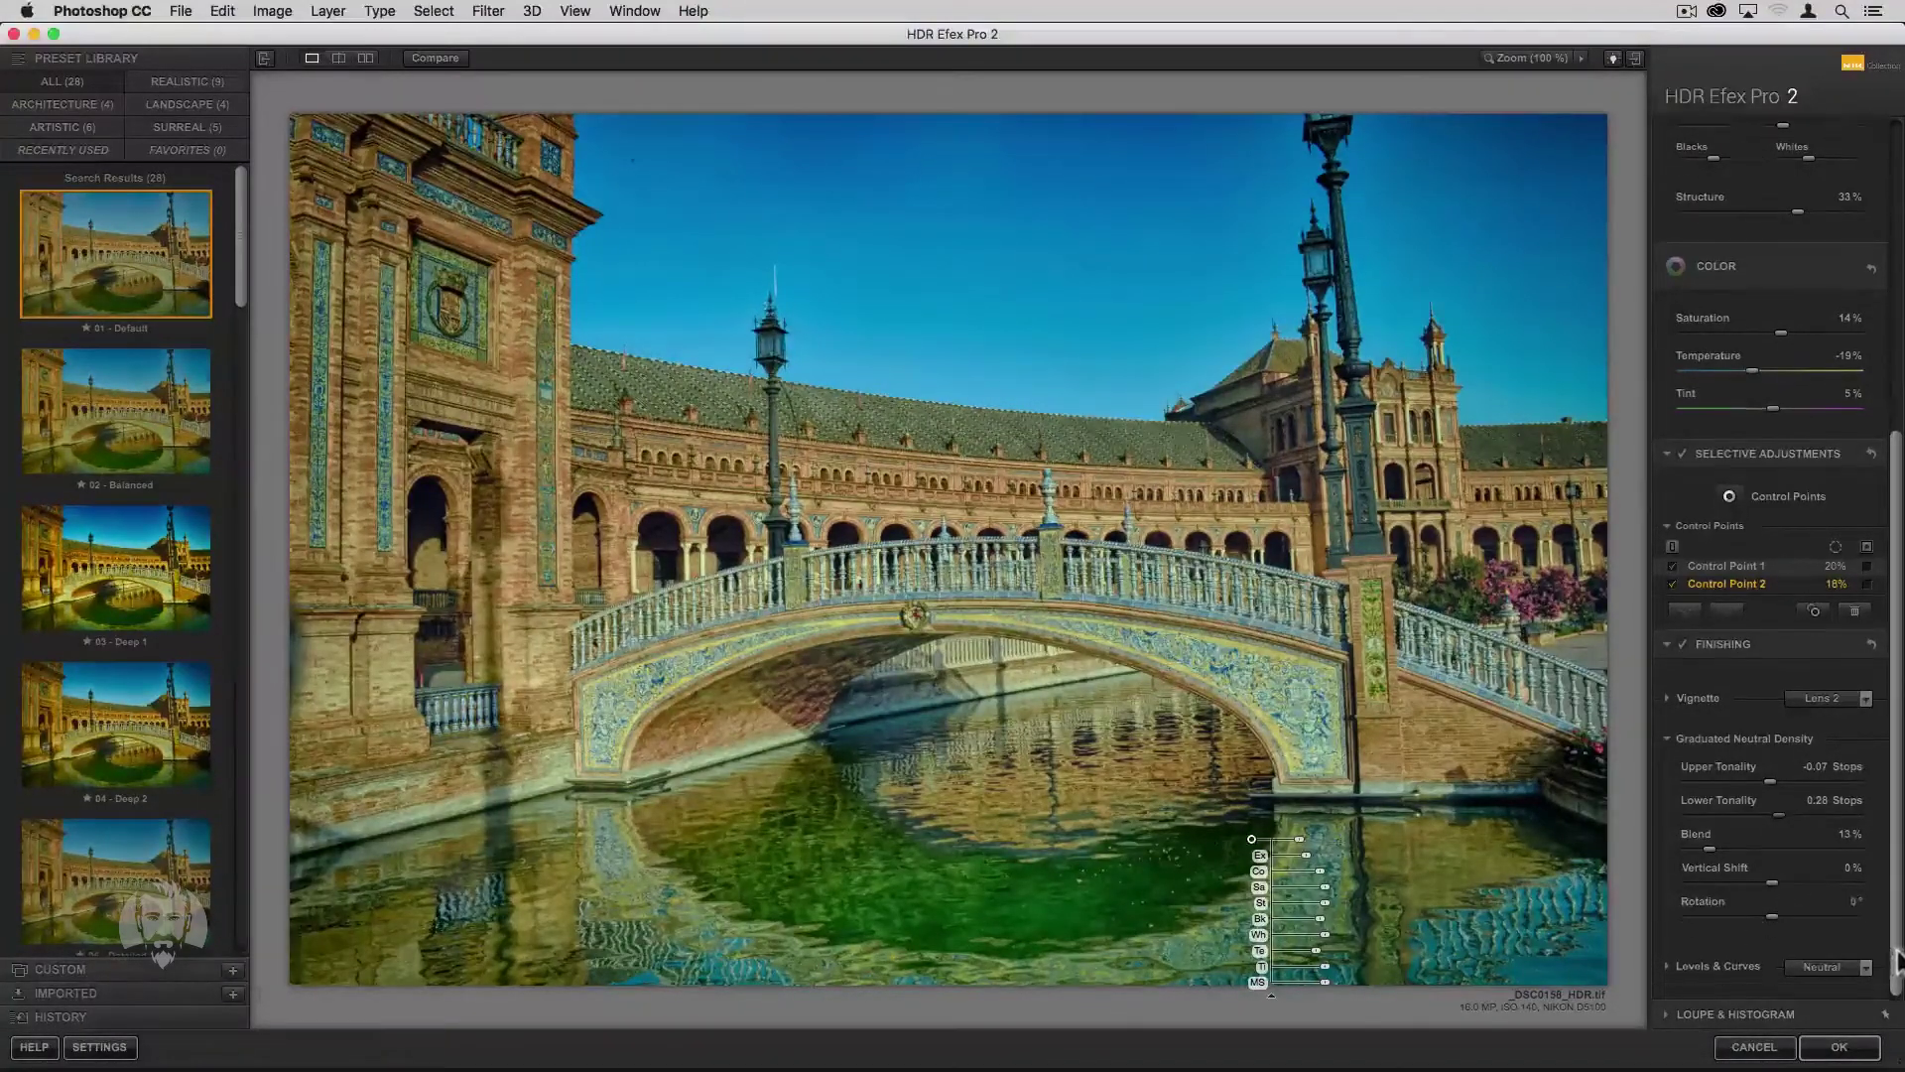
{"action": "left_click", "coordinate": [1864, 967]}
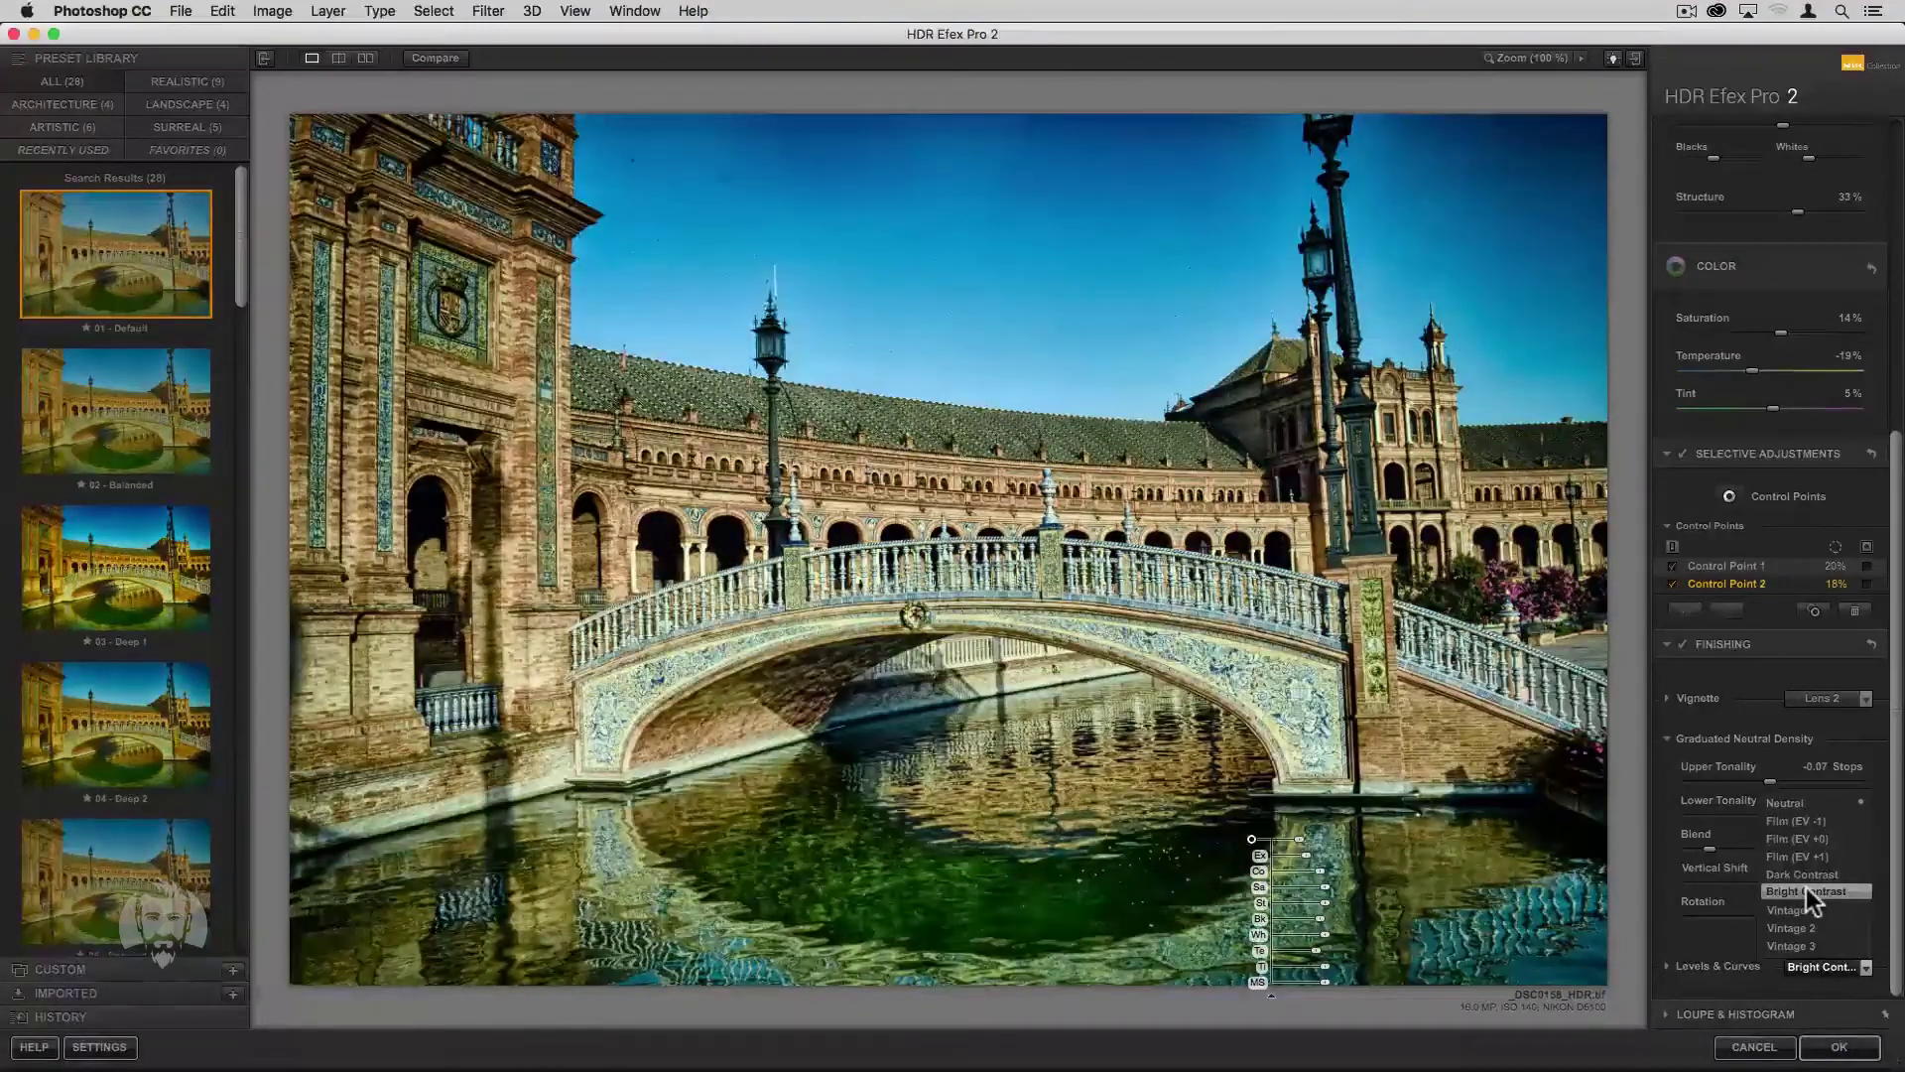
{"action": "left_click", "coordinate": [1787, 803]}
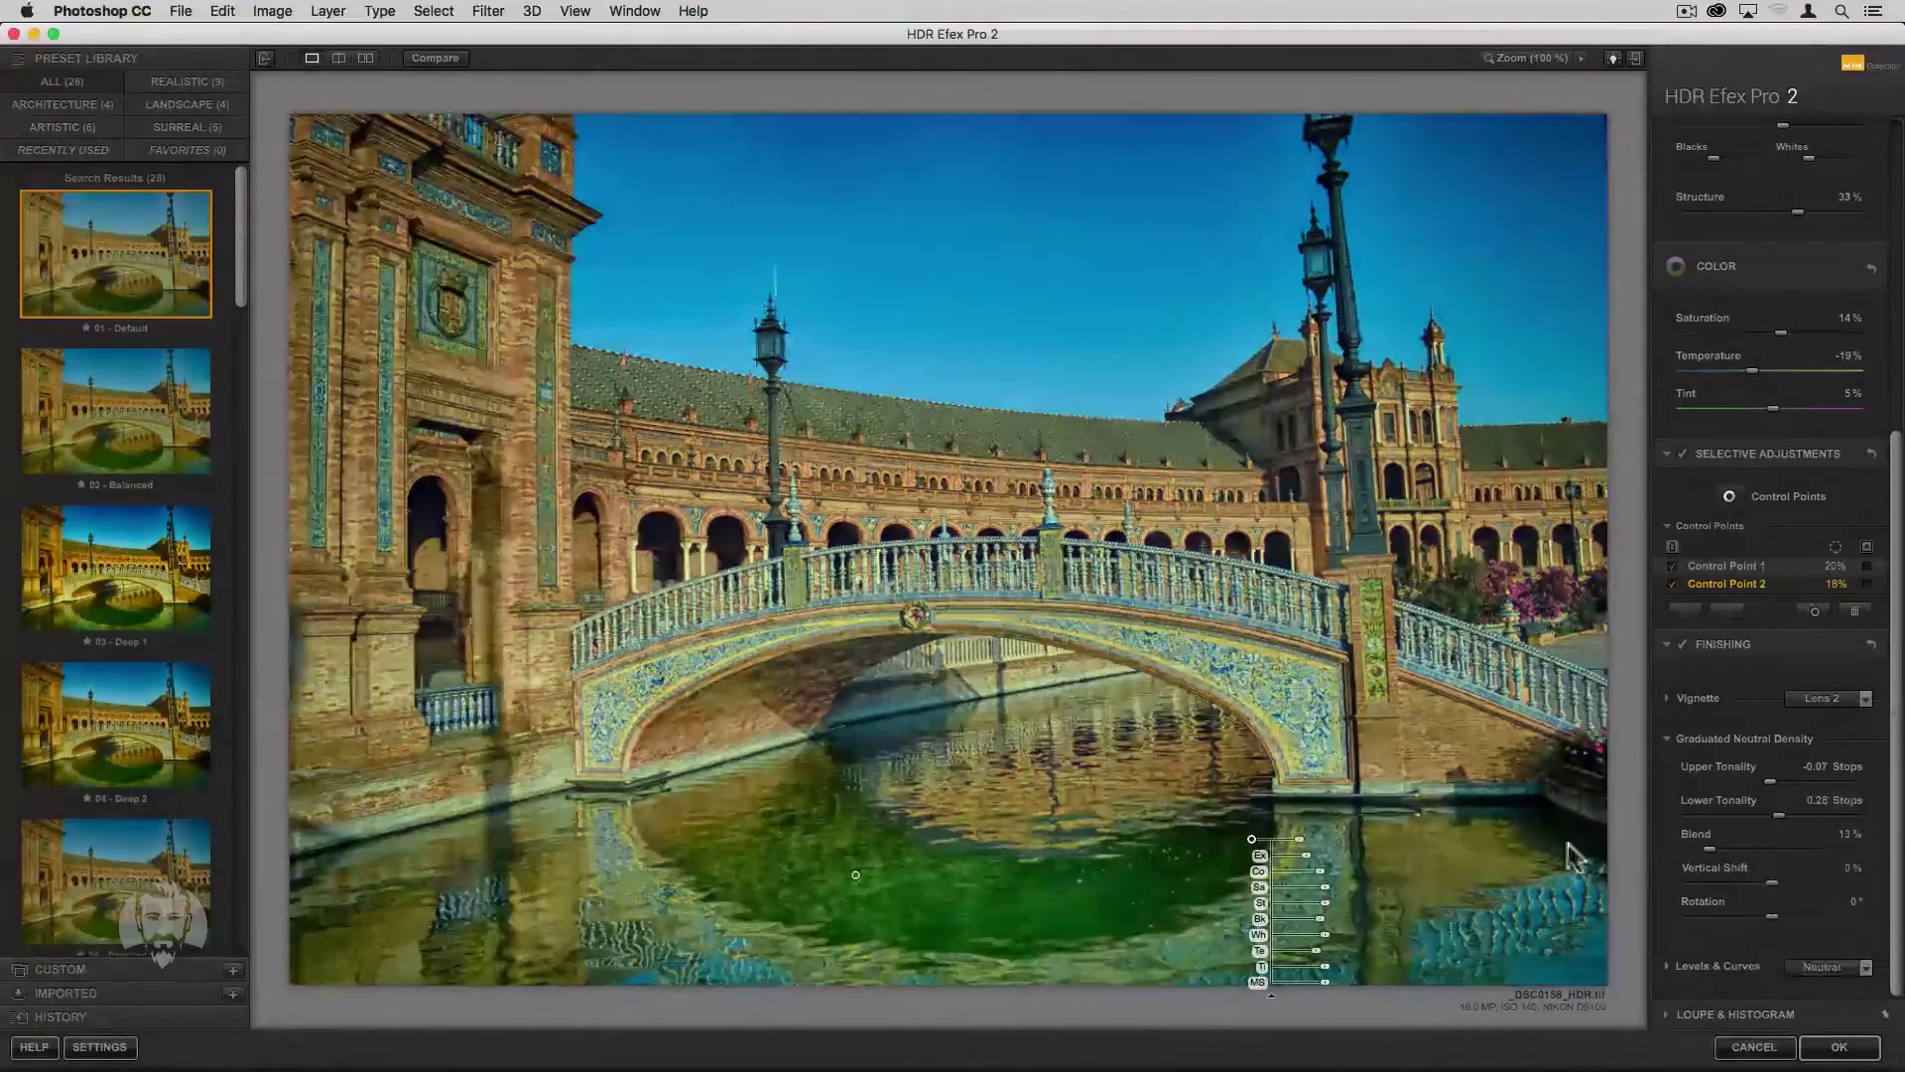
Switch the preview to a stacked before-and-after comparison of the bridge photo.
{"action": "left_click", "coordinate": [338, 60]}
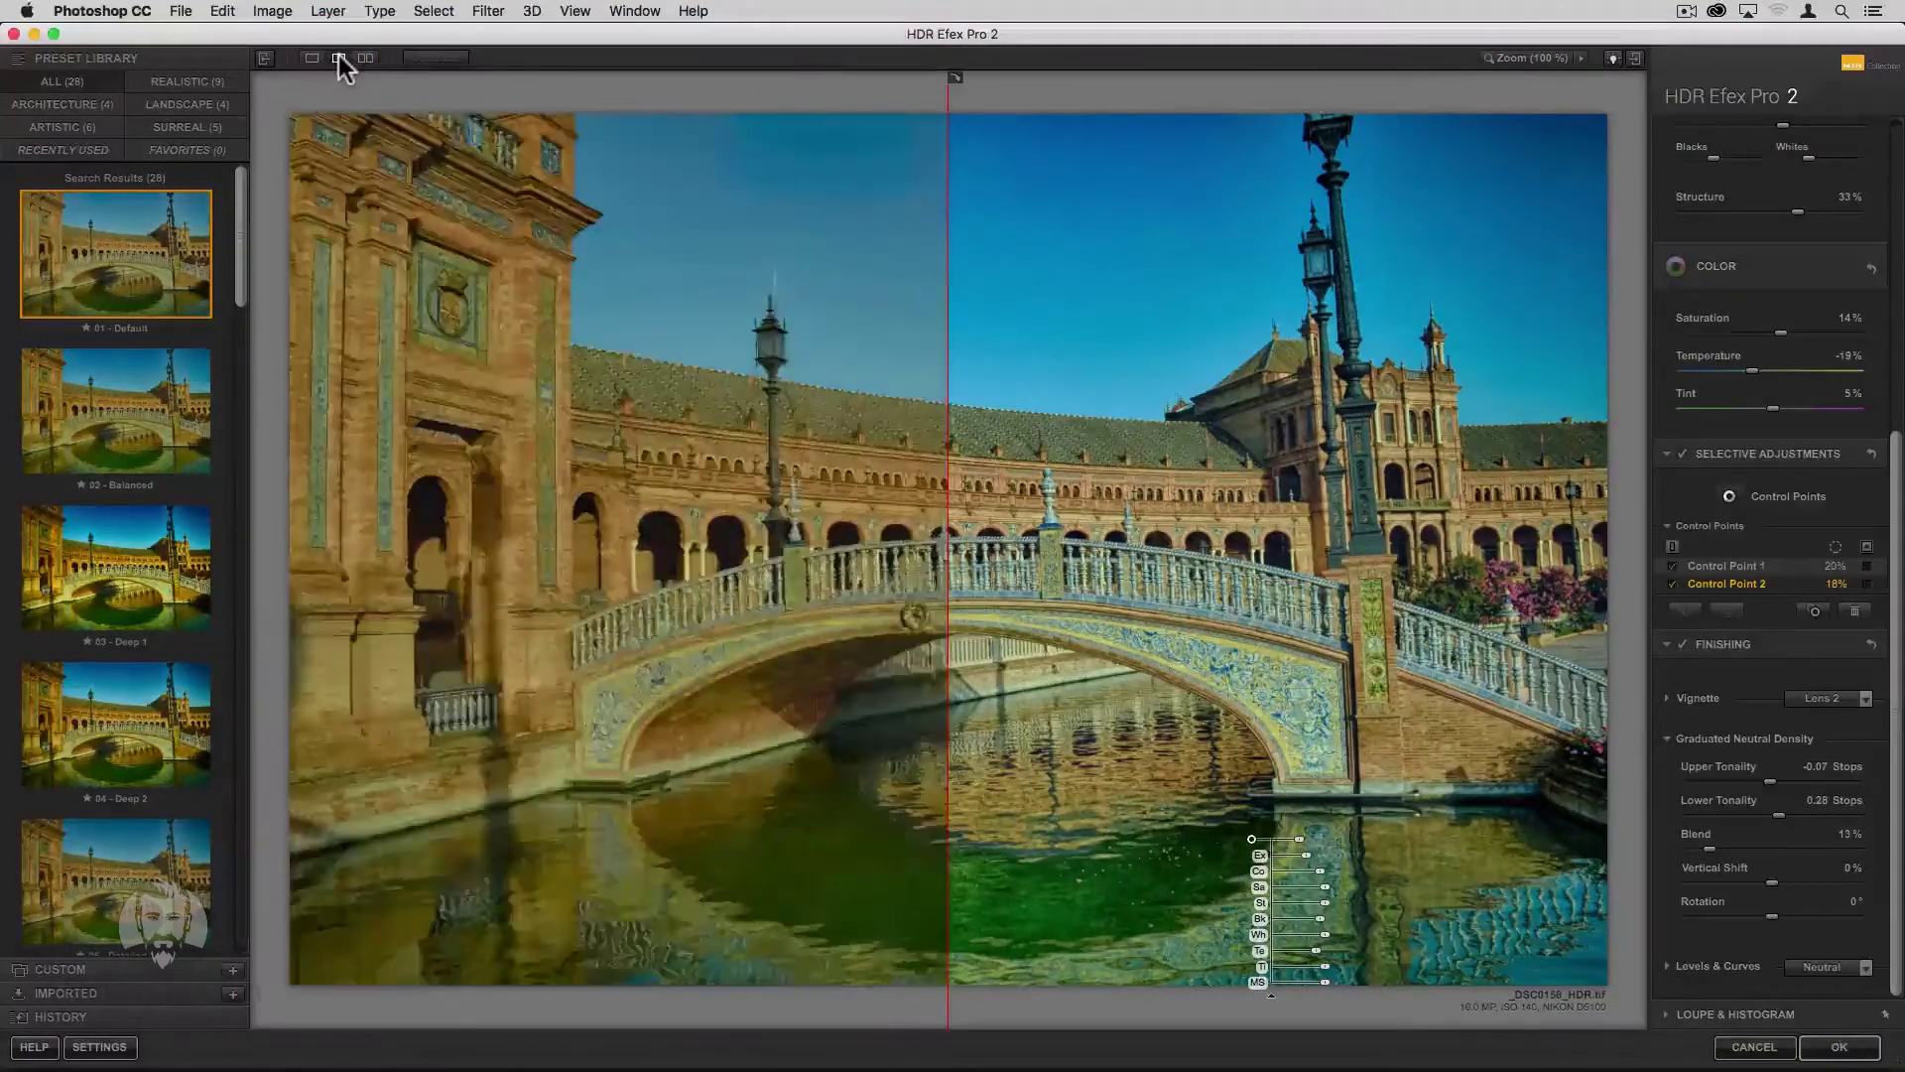
{"action": "left_click", "coordinate": [357, 57]}
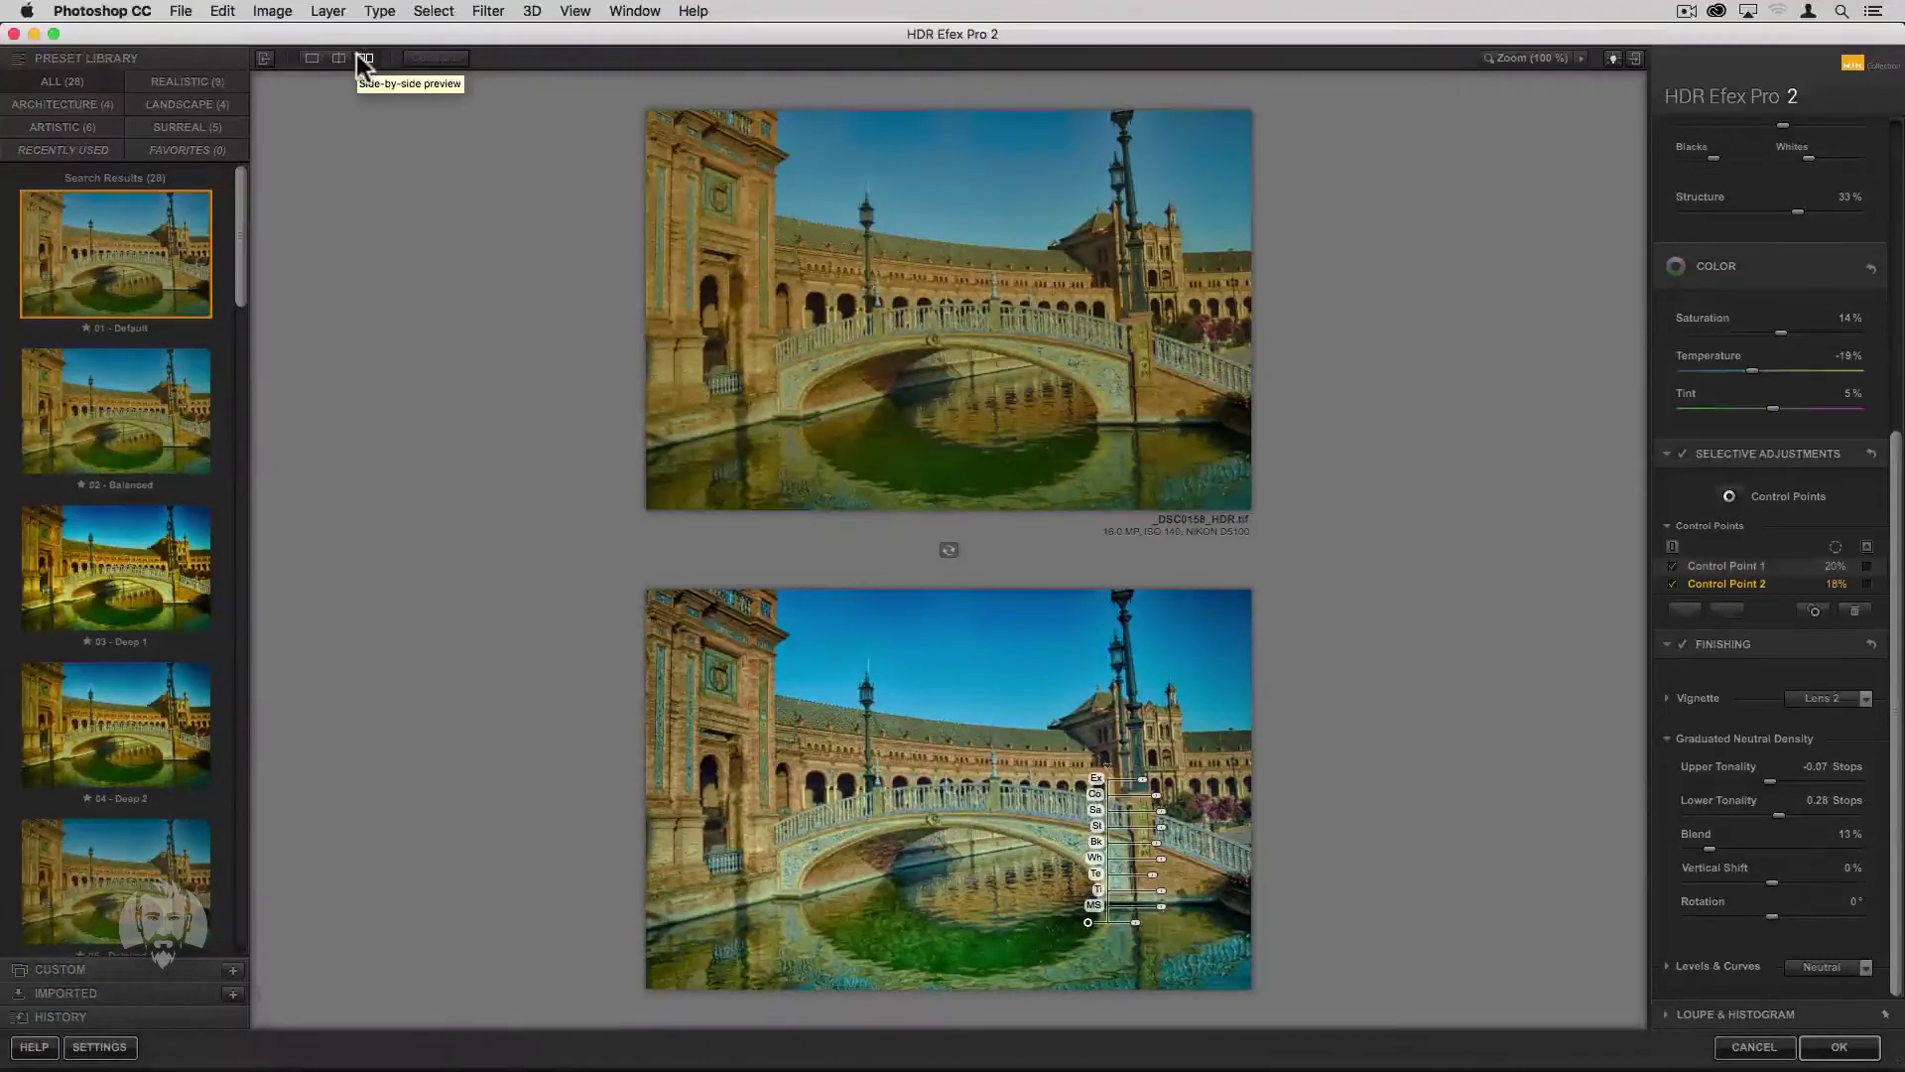
Apply the HDR Efex Pro 2 edits and return the bridge photo to Photoshop.
{"action": "left_click", "coordinate": [1833, 1049]}
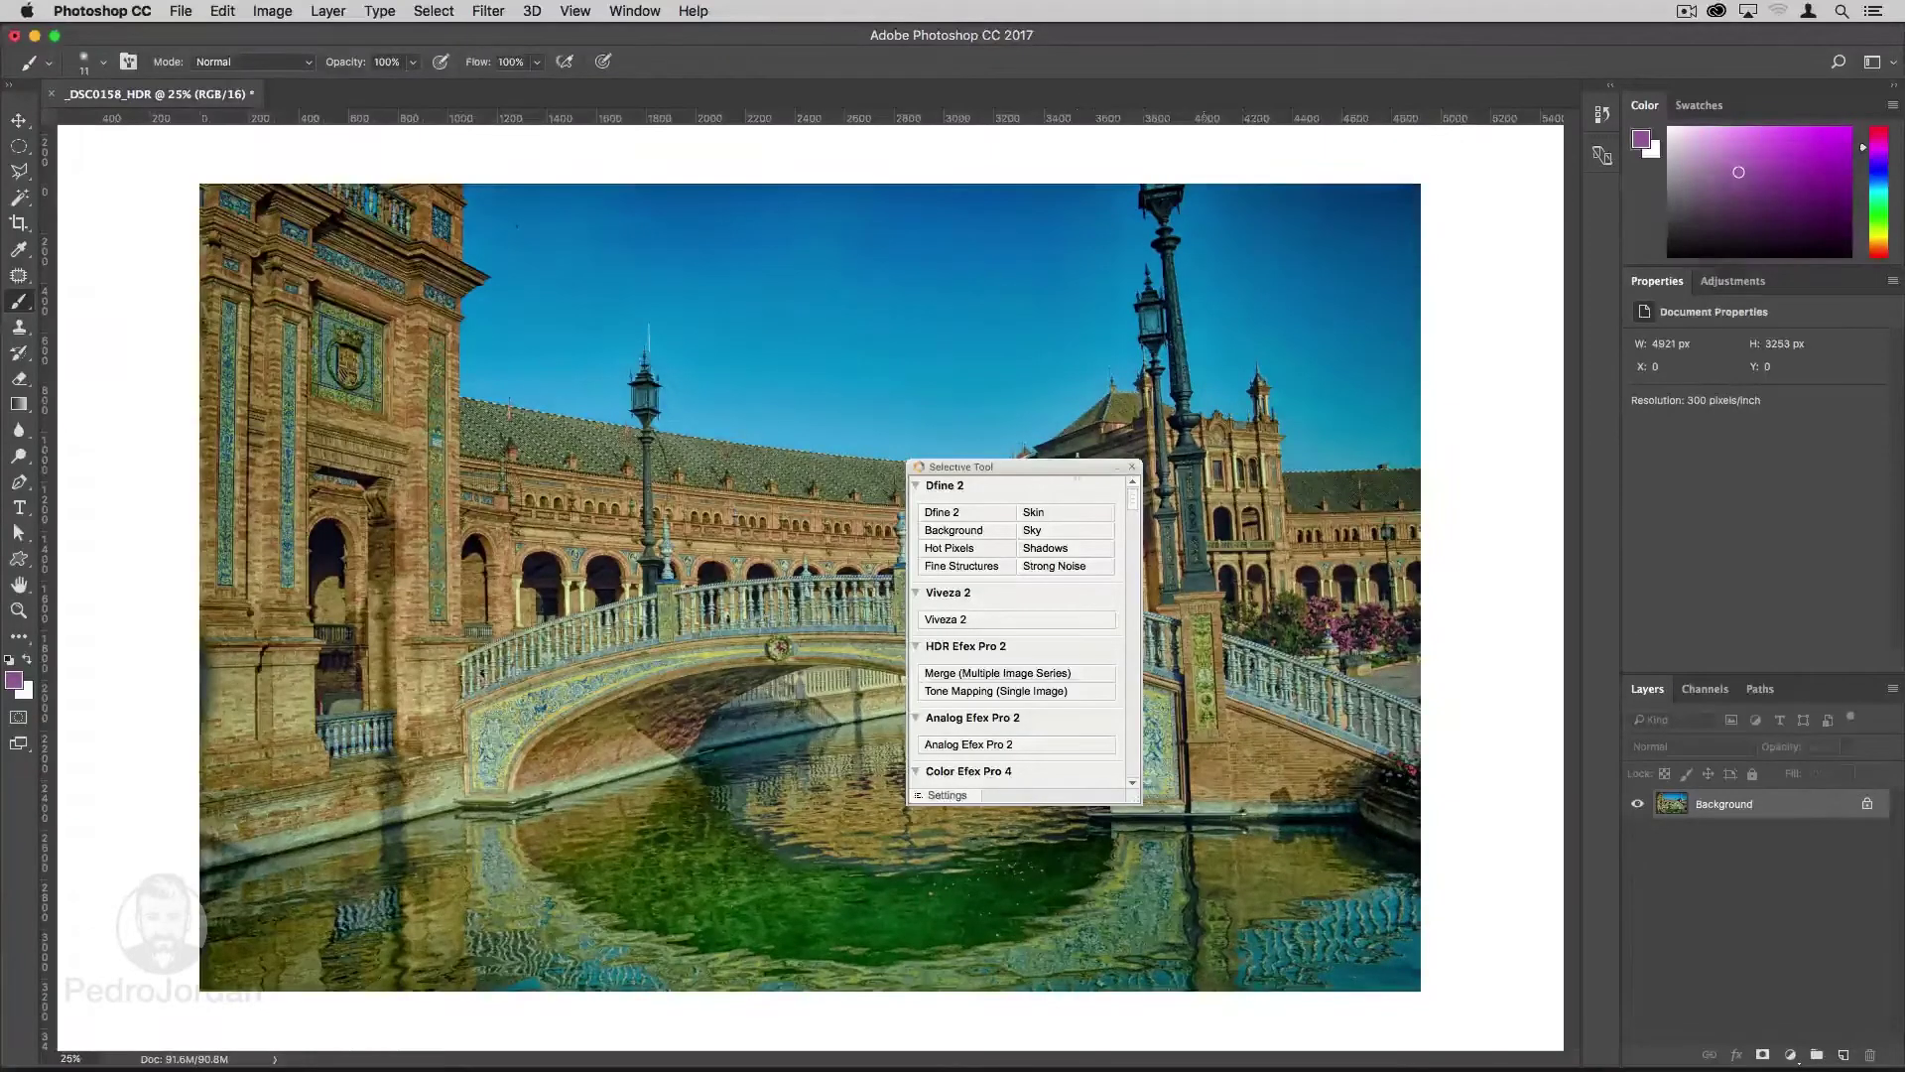
{"action": "left_click_drag", "start_coordinate": [1075, 463], "coordinate": [1060, 461]}
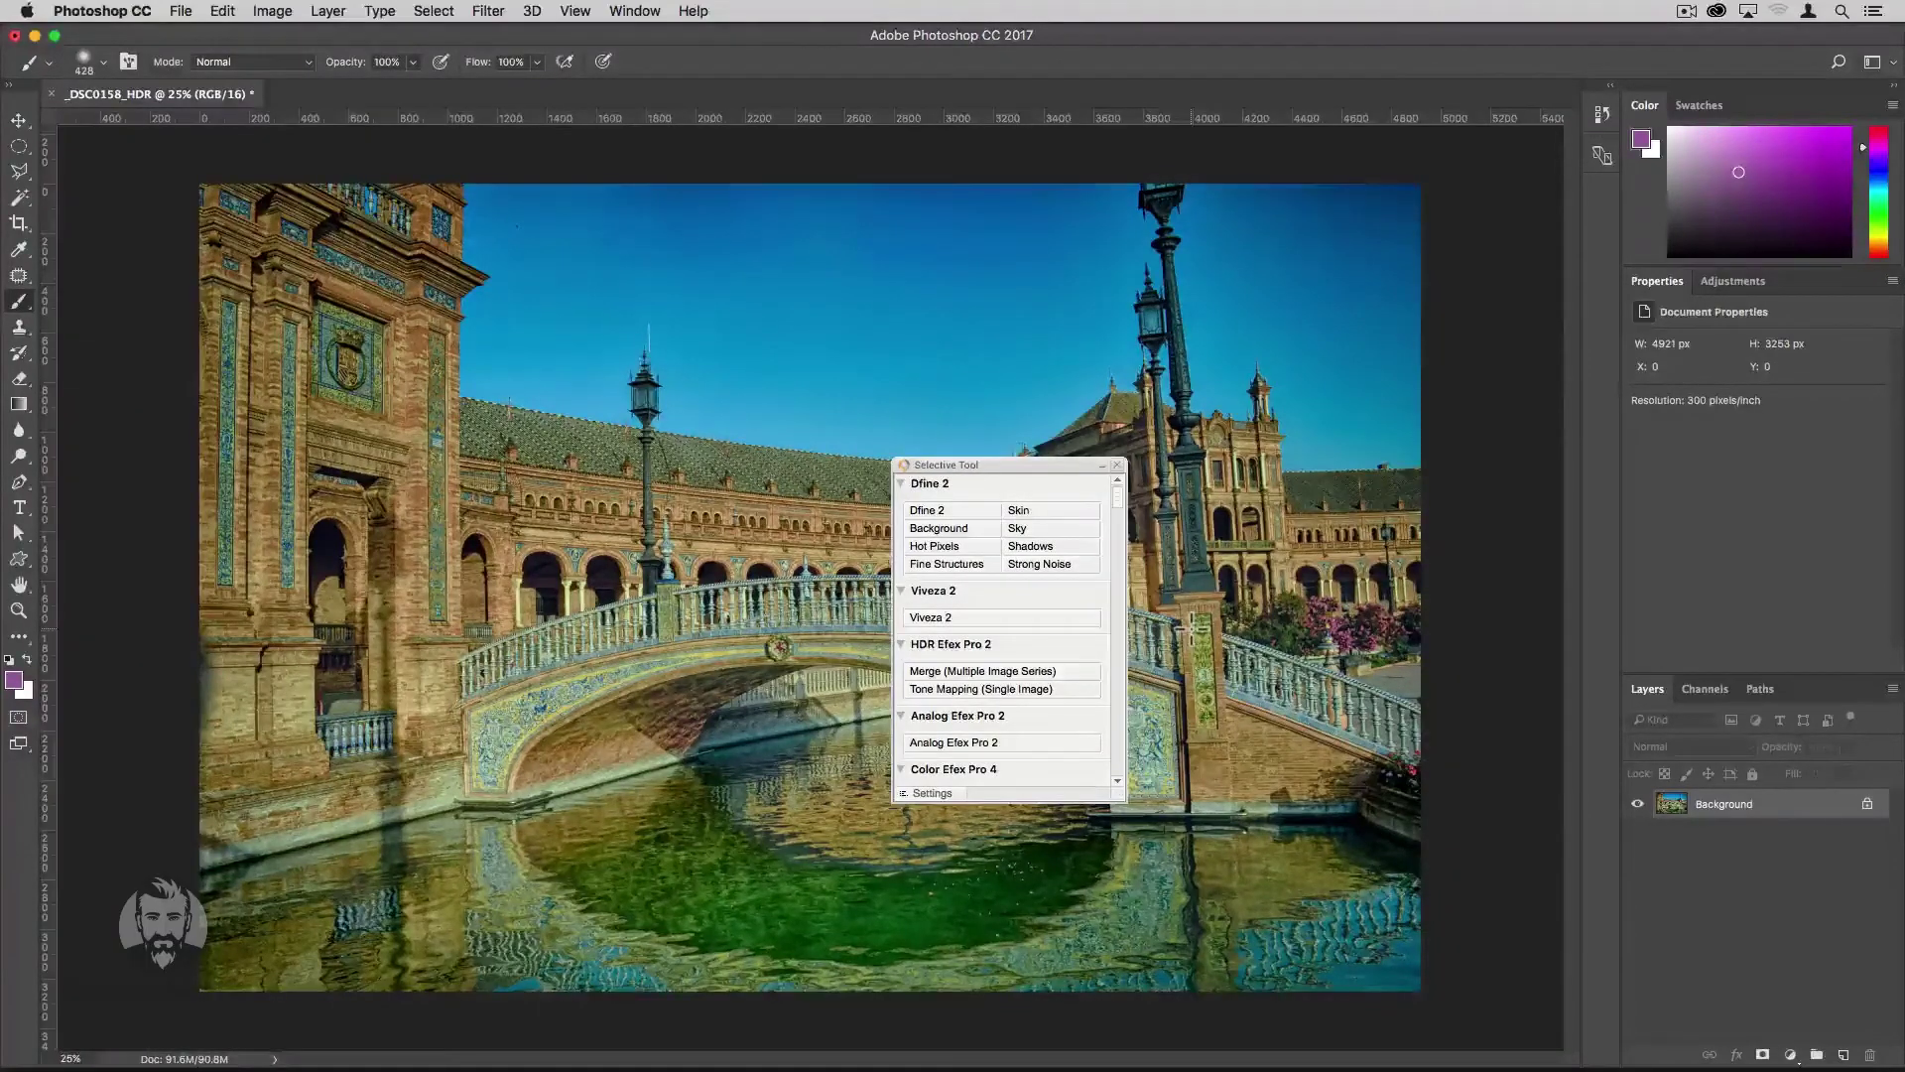